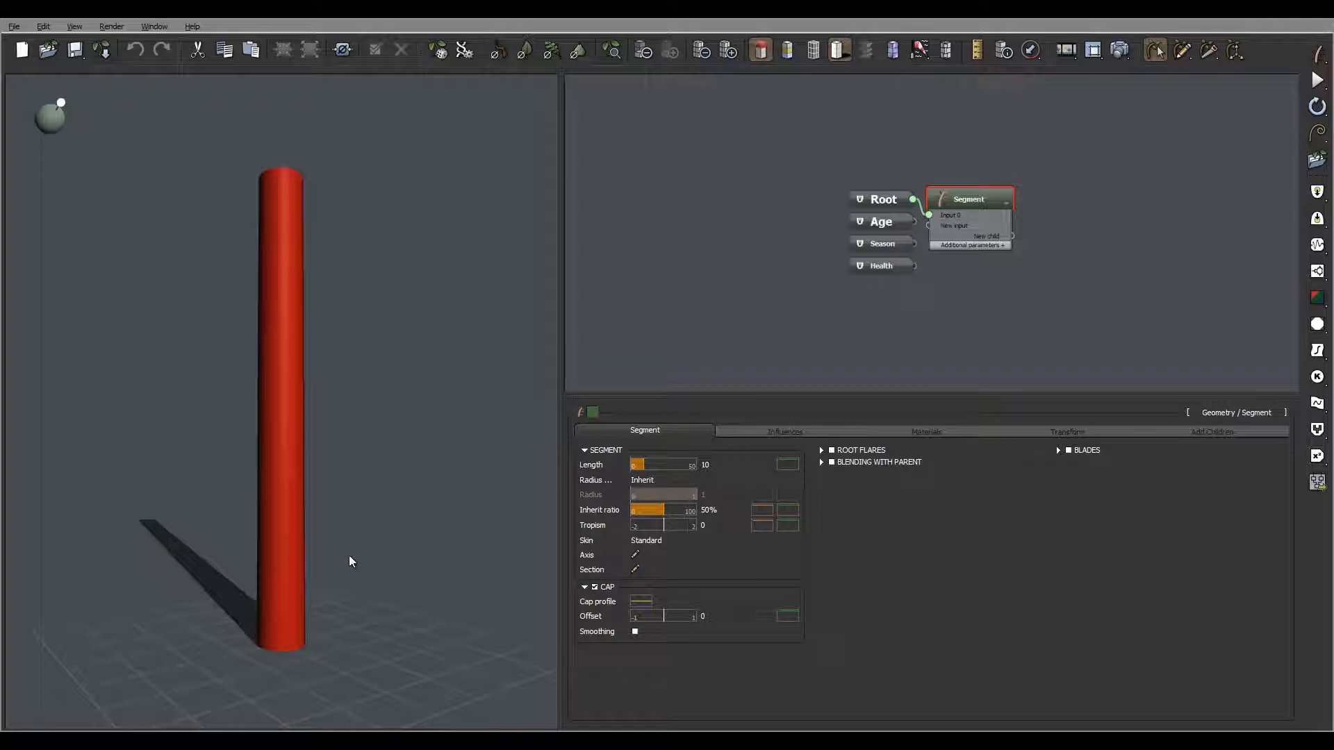
- Set the segment's length to 0.5
{"action": "left_click_drag", "start_coordinate": [282, 524], "coordinate": [296, 523]}
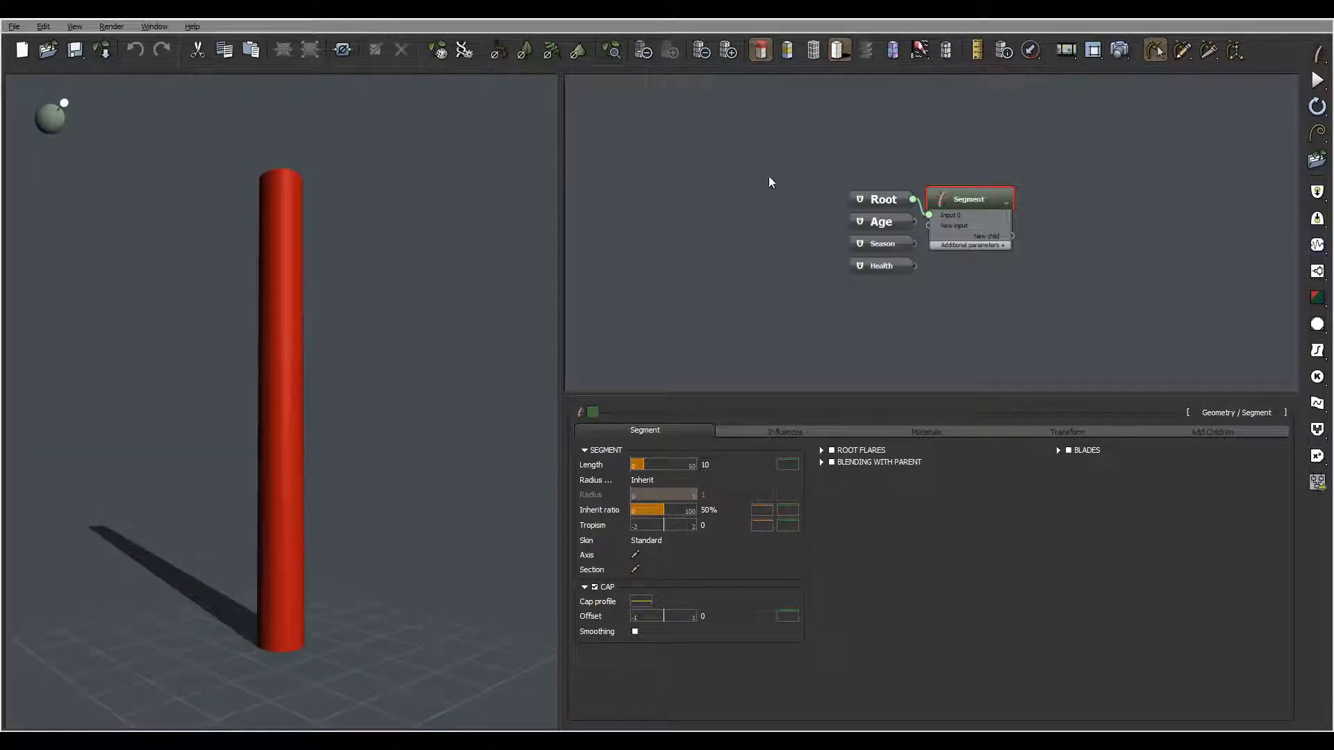
{"action": "left_click_drag", "start_coordinate": [361, 217], "coordinate": [398, 306]}
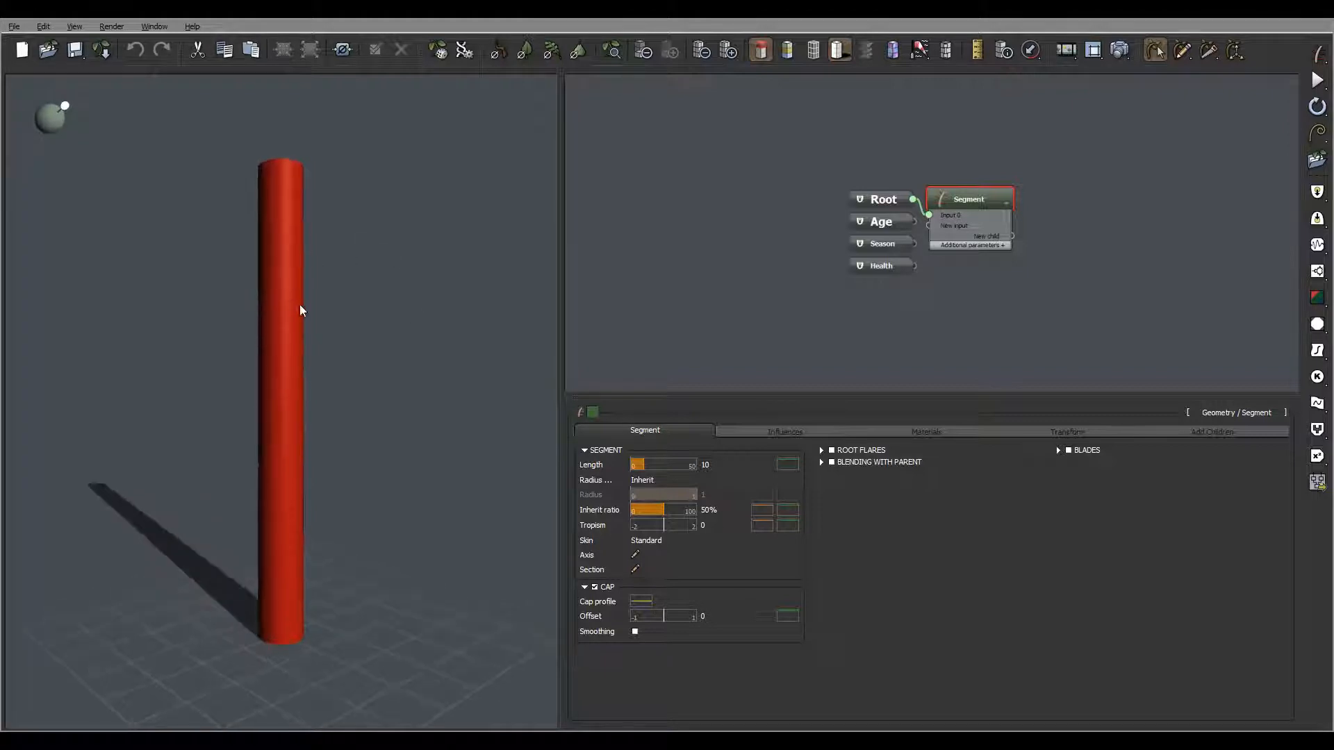
{"action": "mouse_move", "coordinate": [298, 408]}
{"action": "left_mouse_down"}
{"action": "mouse_move", "coordinate": [300, 393]}
{"action": "mouse_move", "coordinate": [323, 395]}
{"action": "mouse_move", "coordinate": [307, 416]}
{"action": "left_mouse_up"}
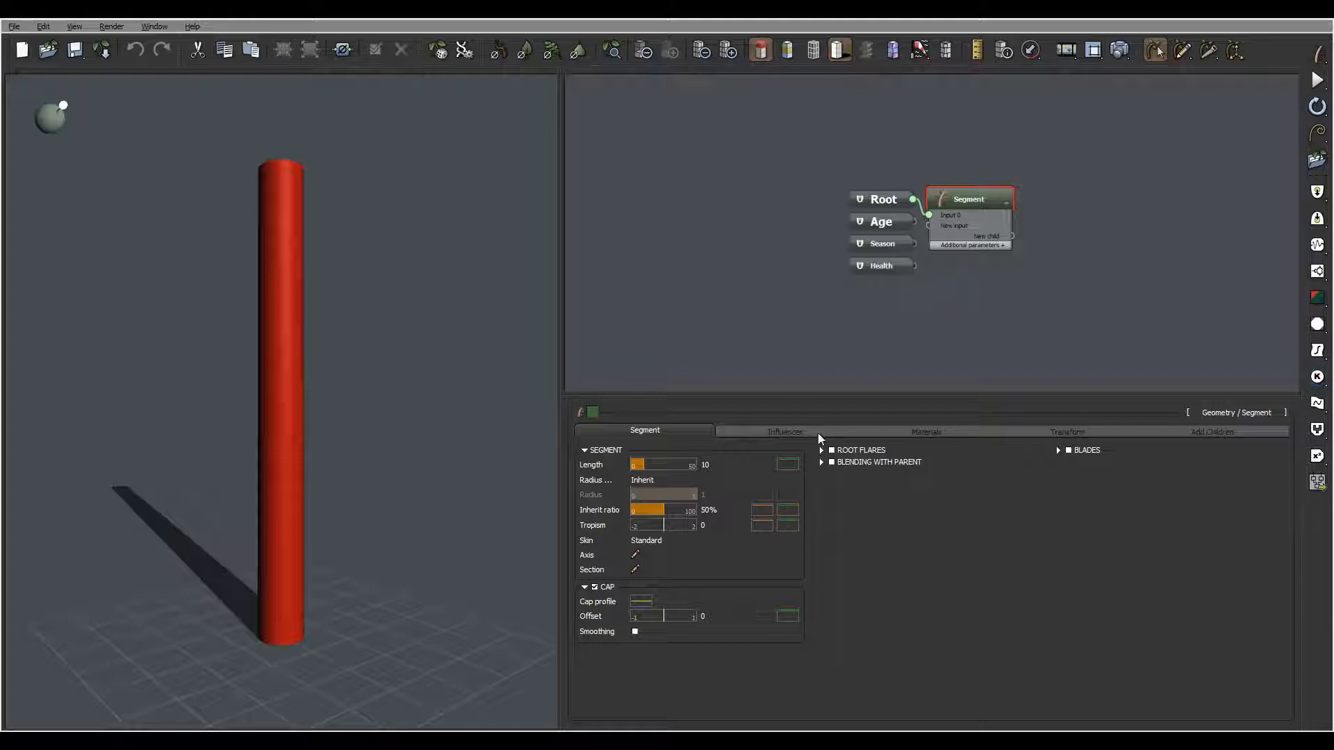
{"action": "double_click", "coordinate": [712, 464]}
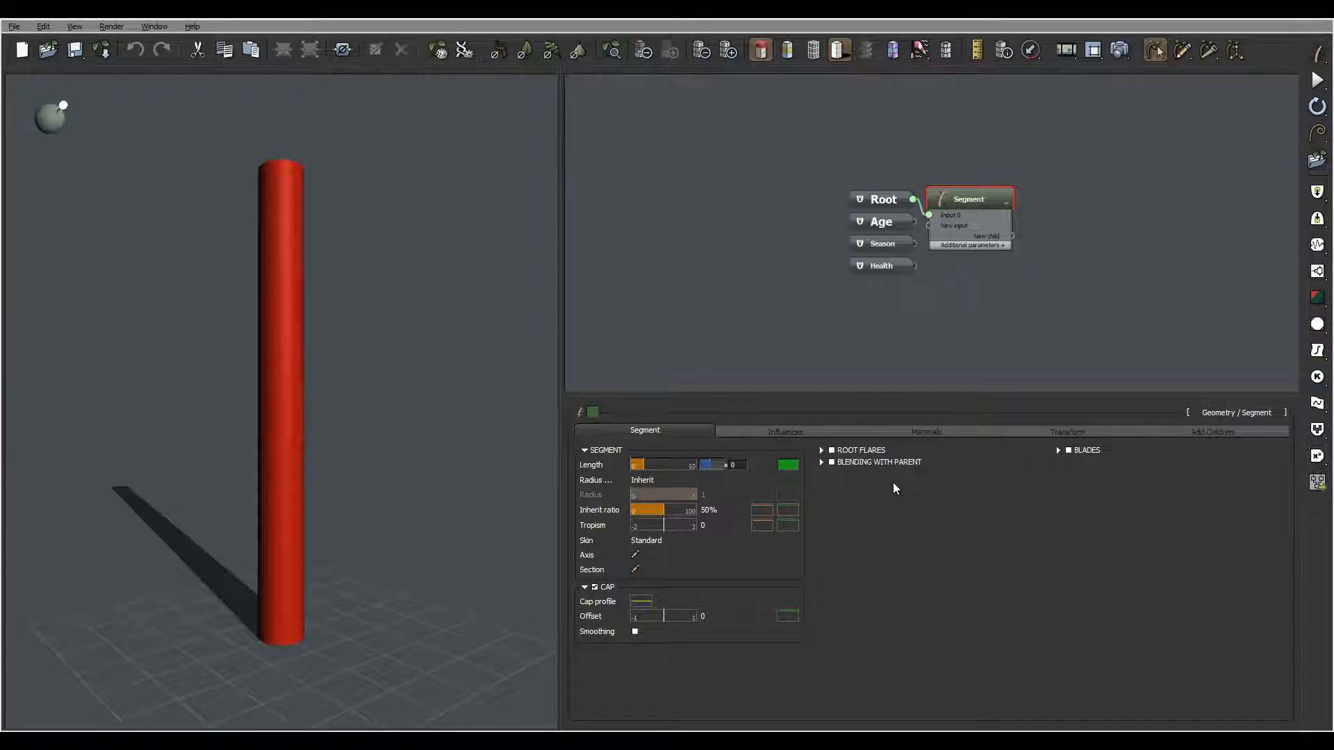
{"action": "type", "text": "0.5"}
{"action": "key", "text": "Return"}
- Enable root flares on the shortened segment
{"action": "right_click_drag", "start_coordinate": [292, 500], "coordinate": [327, 532]}
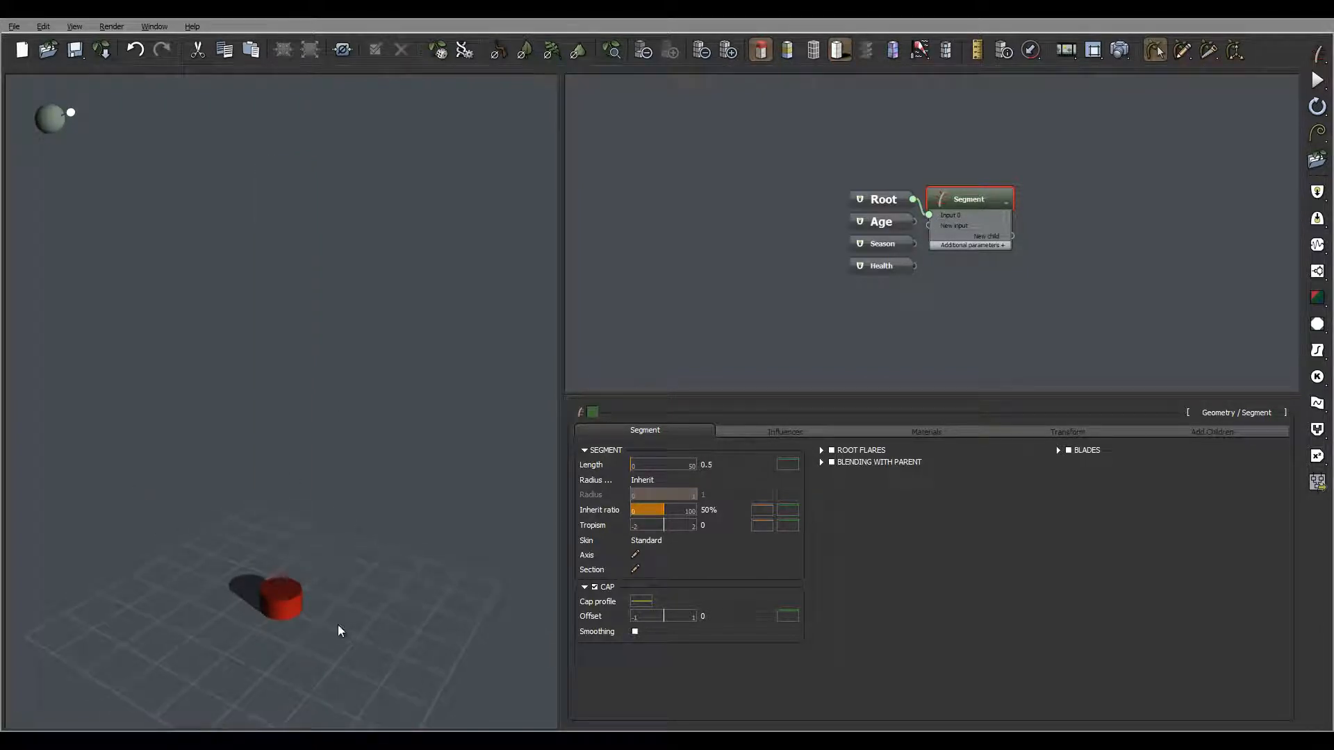
{"action": "right_click_drag", "start_coordinate": [339, 628], "coordinate": [327, 619]}
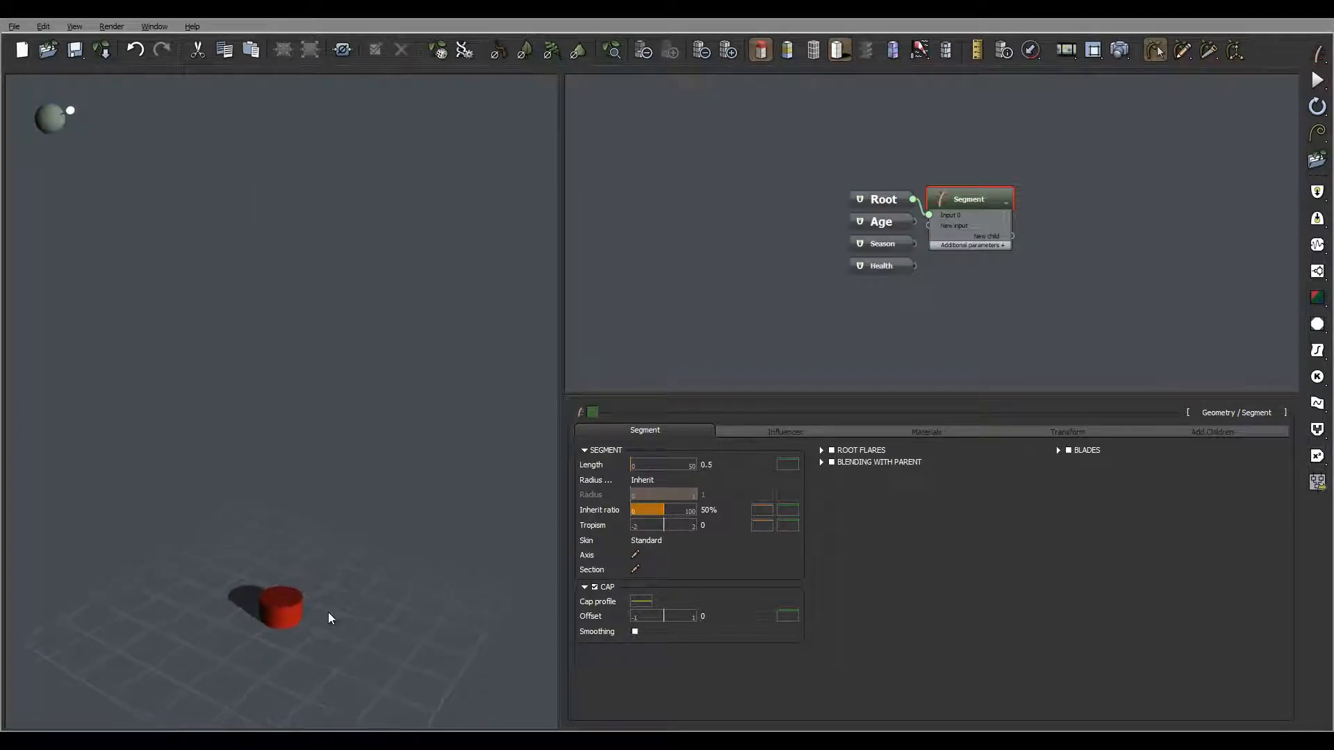
{"action": "left_click", "coordinate": [839, 453]}
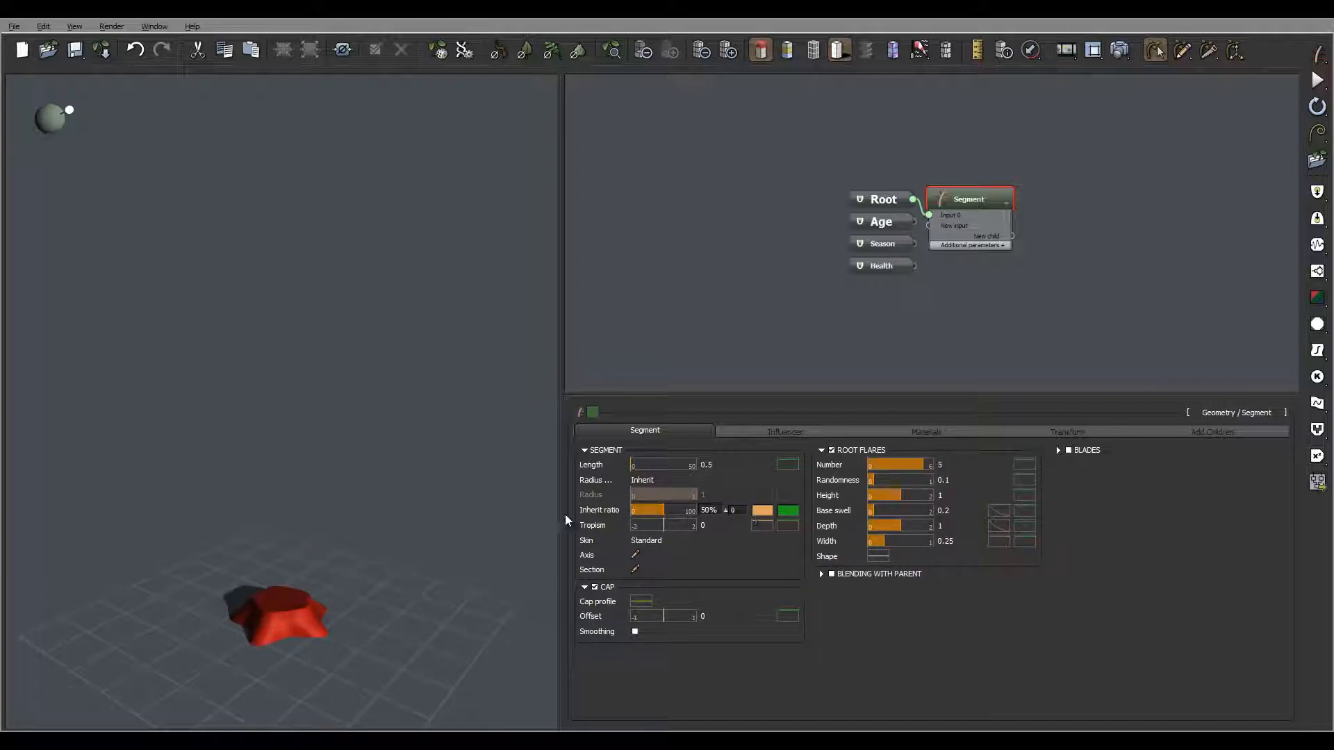
- Lower the end keypoint of the segment's inherit ratio profile to about 0.02 at X = 1
{"action": "mouse_move", "coordinate": [369, 599]}
{"action": "left_mouse_down"}
{"action": "mouse_move", "coordinate": [282, 593]}
{"action": "mouse_move", "coordinate": [290, 539]}
{"action": "left_mouse_up"}
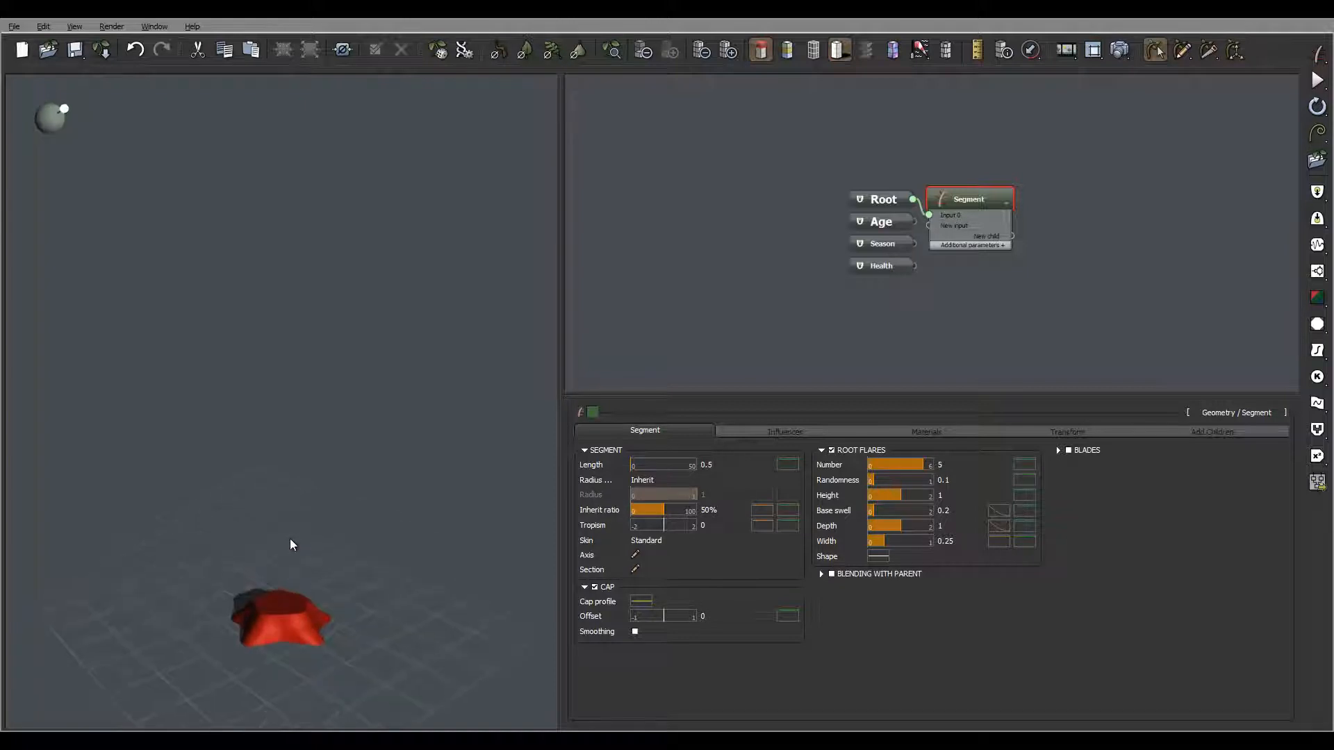
{"action": "left_click", "coordinate": [762, 510]}
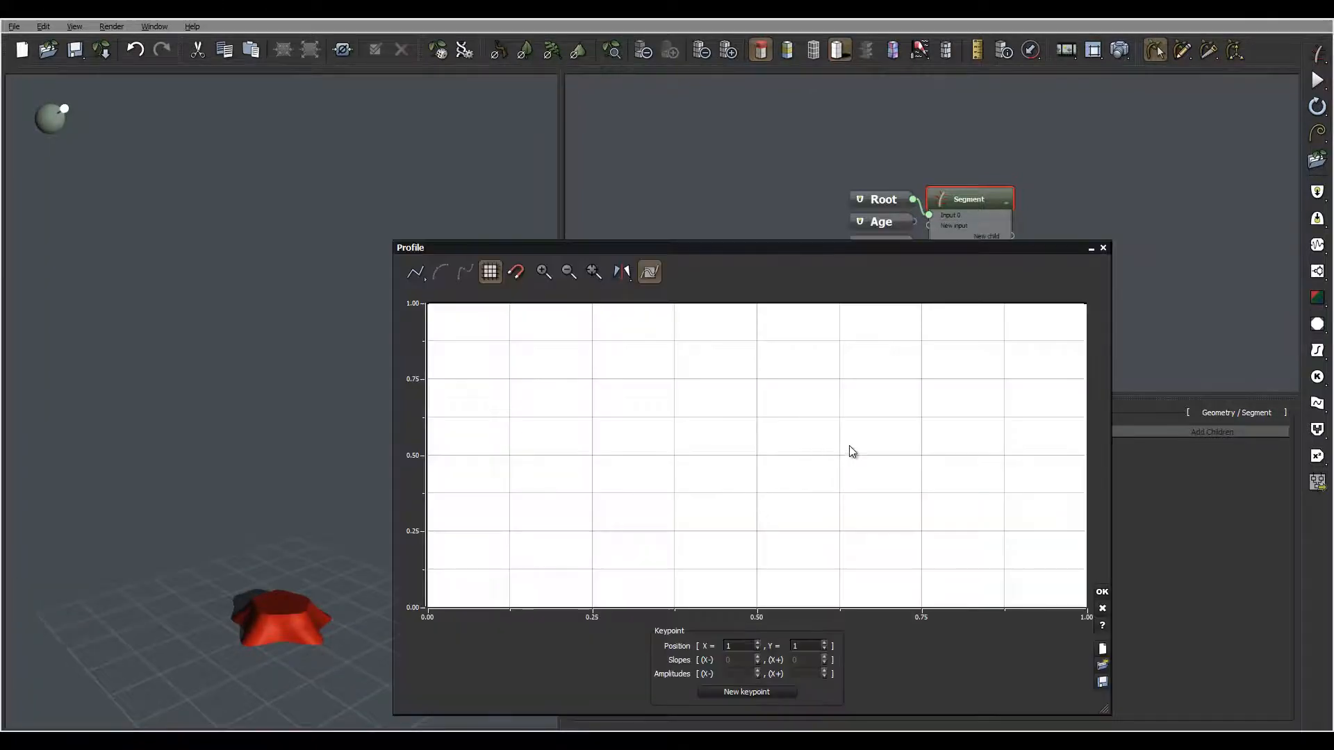
{"action": "left_click_drag", "start_coordinate": [825, 480], "coordinate": [740, 506]}
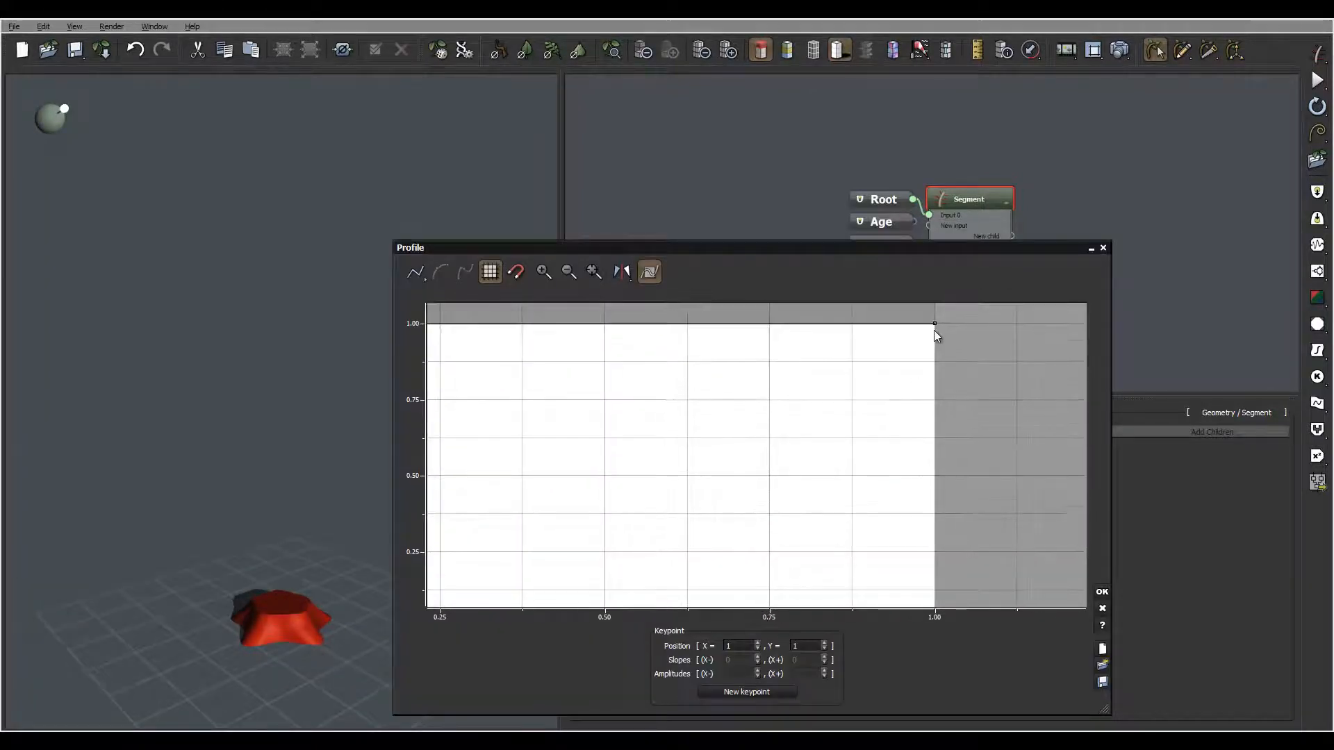
{"action": "left_click_drag", "start_coordinate": [935, 323], "coordinate": [935, 598]}
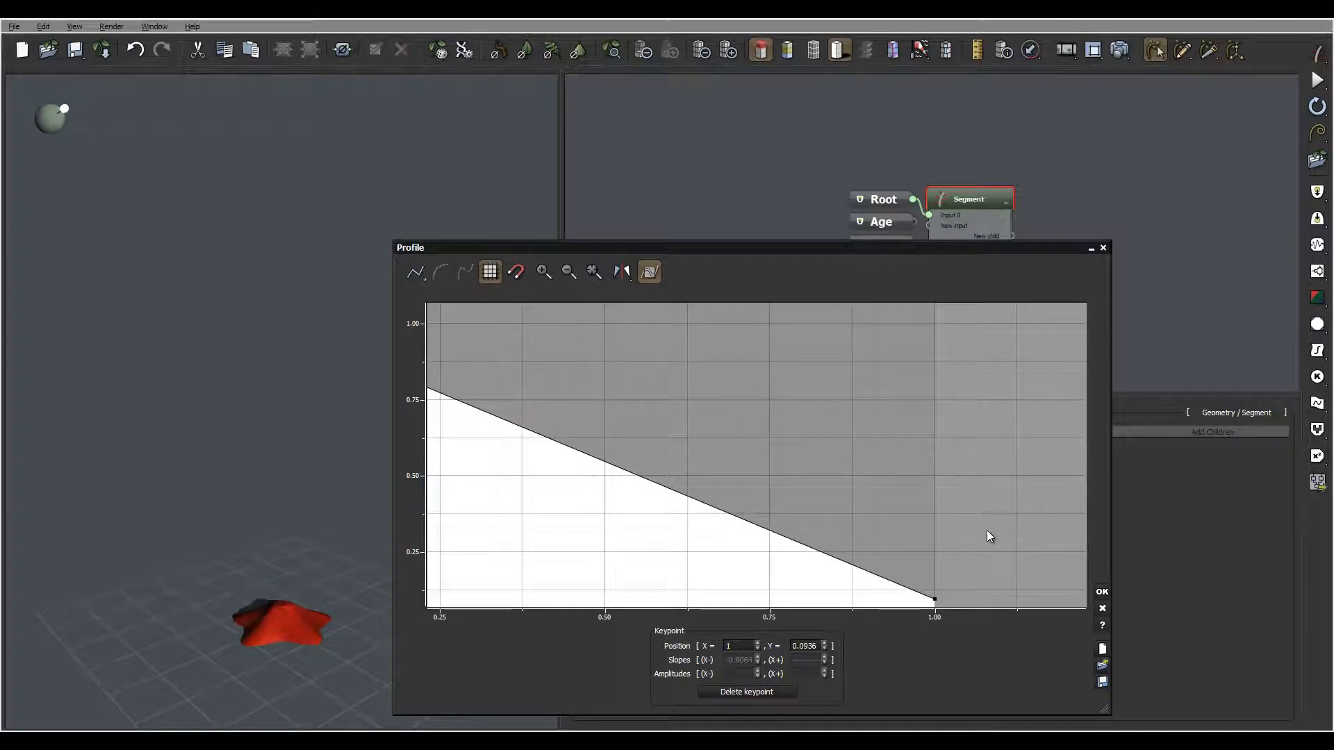
{"action": "left_click_drag", "start_coordinate": [978, 514], "coordinate": [987, 388]}
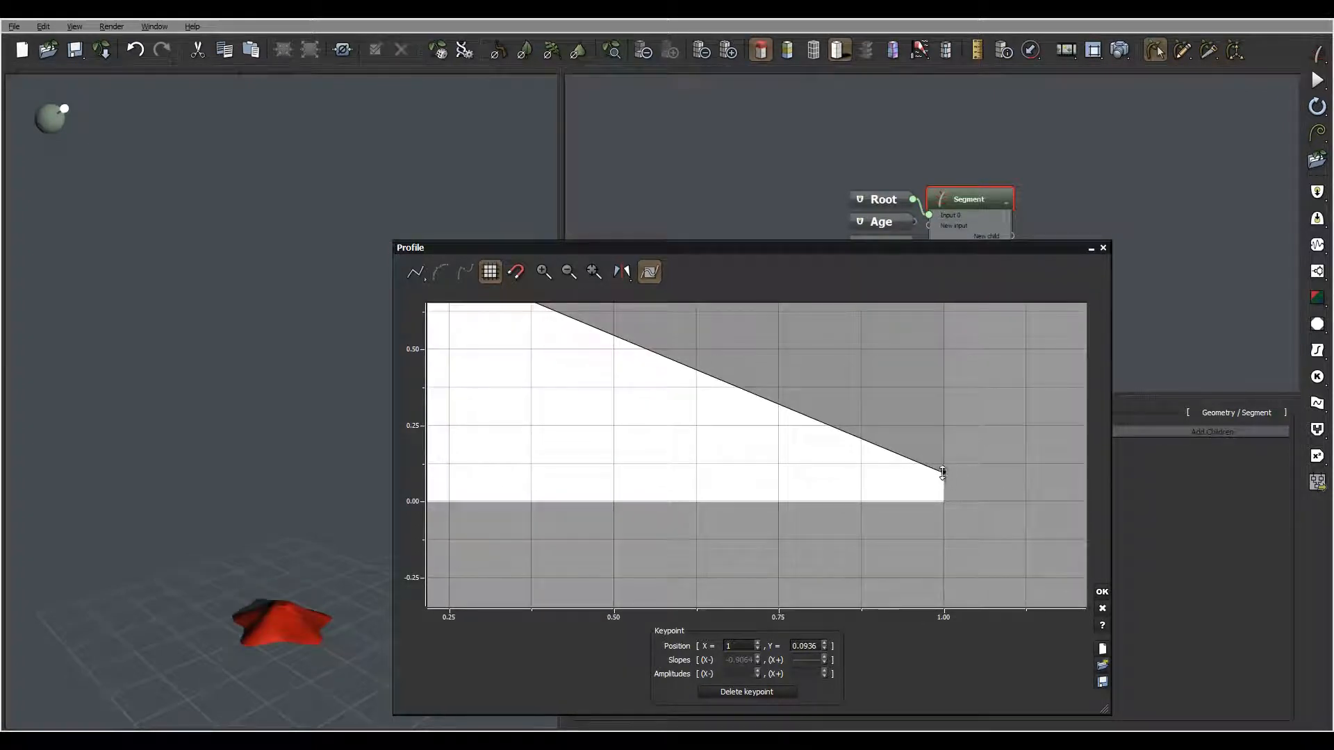
{"action": "left_click_drag", "start_coordinate": [943, 473], "coordinate": [918, 496]}
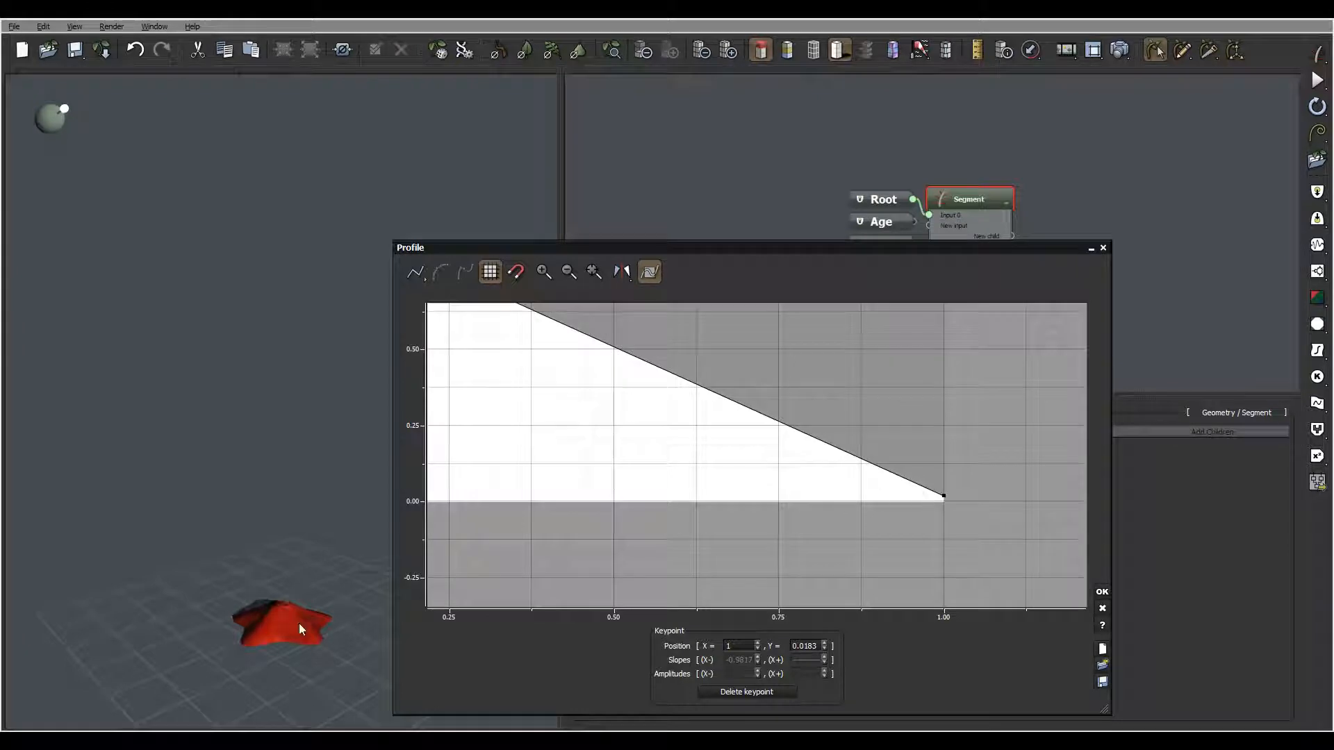
{"action": "left_click", "coordinate": [1102, 591]}
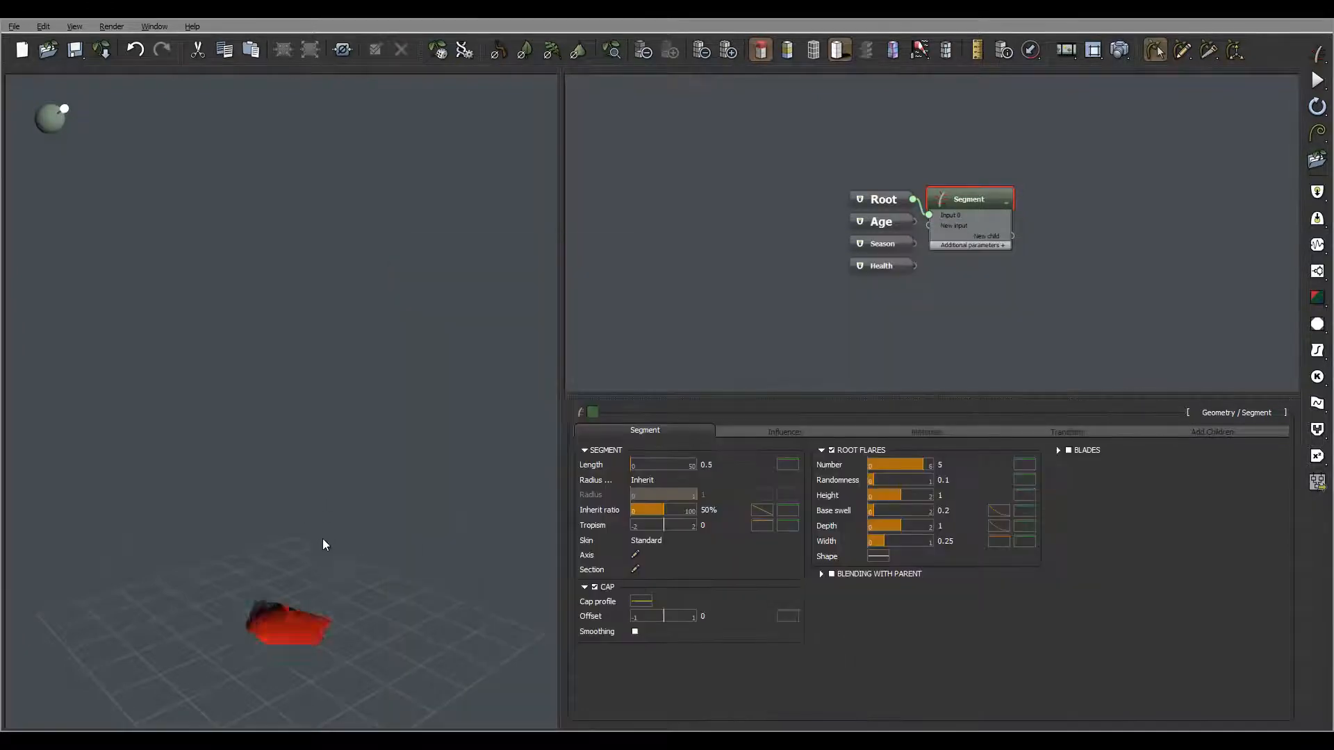
- Lower the start keypoint of the cap profile to the graph's baseline and accept the sloped filter
{"action": "left_click_drag", "start_coordinate": [237, 568], "coordinate": [261, 519]}
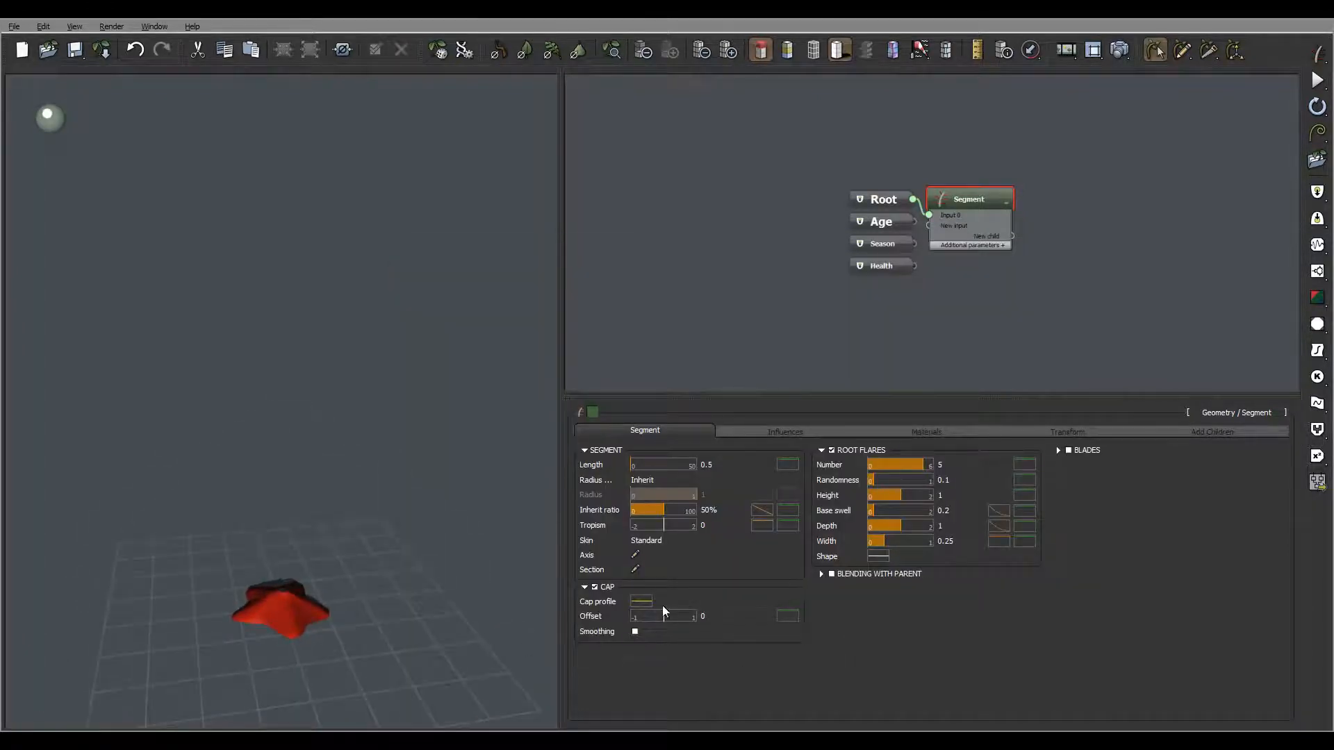
{"action": "left_click", "coordinate": [640, 601]}
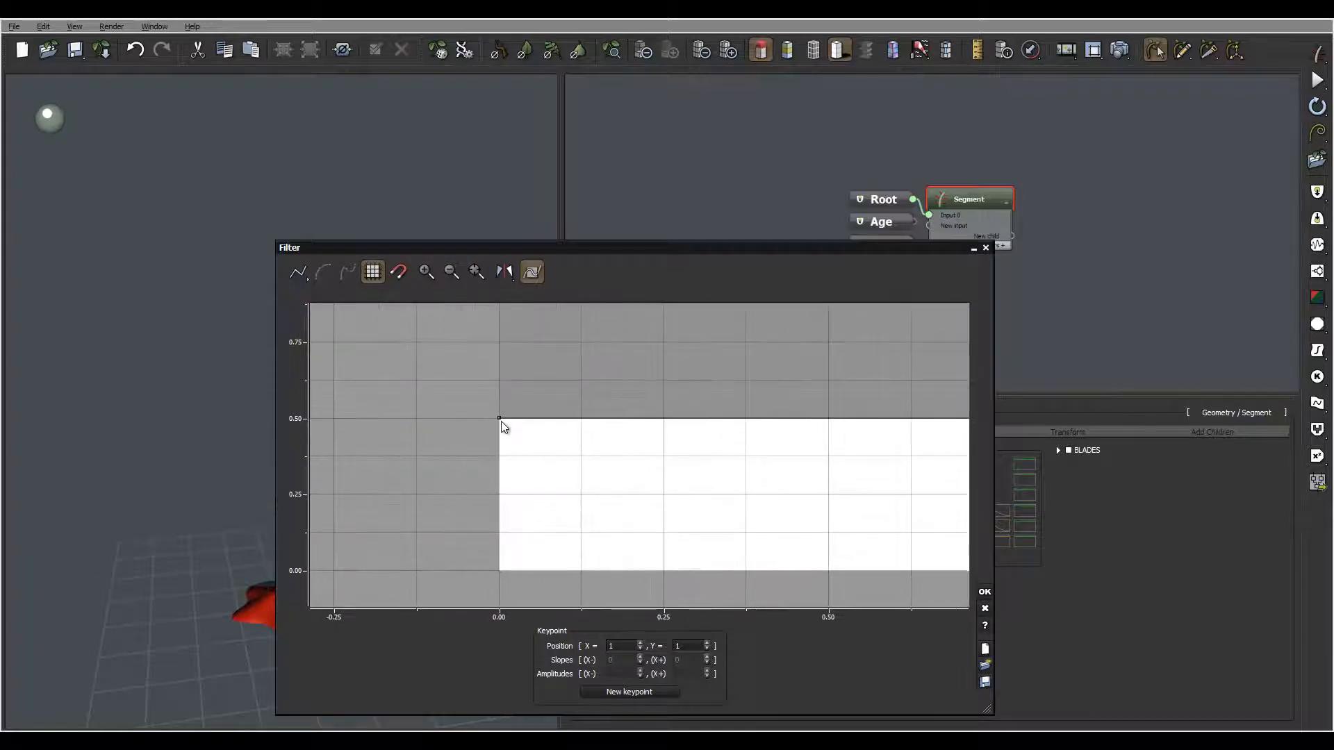
{"action": "left_click_drag", "start_coordinate": [500, 420], "coordinate": [424, 576]}
{"action": "left_click", "coordinate": [984, 592]}
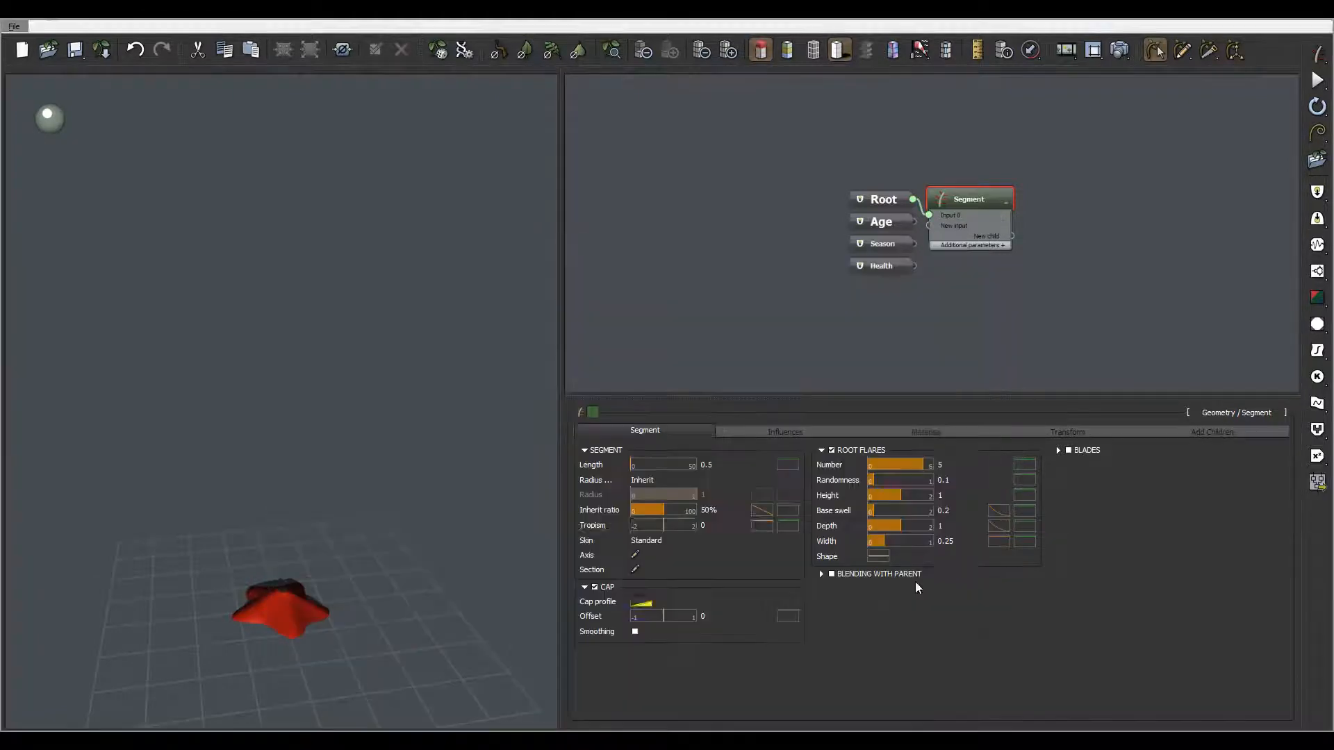
- Set the end keypoint of the segment's inherit ratio profile to about 0.16 at X = 1
{"action": "left_click", "coordinate": [764, 512]}
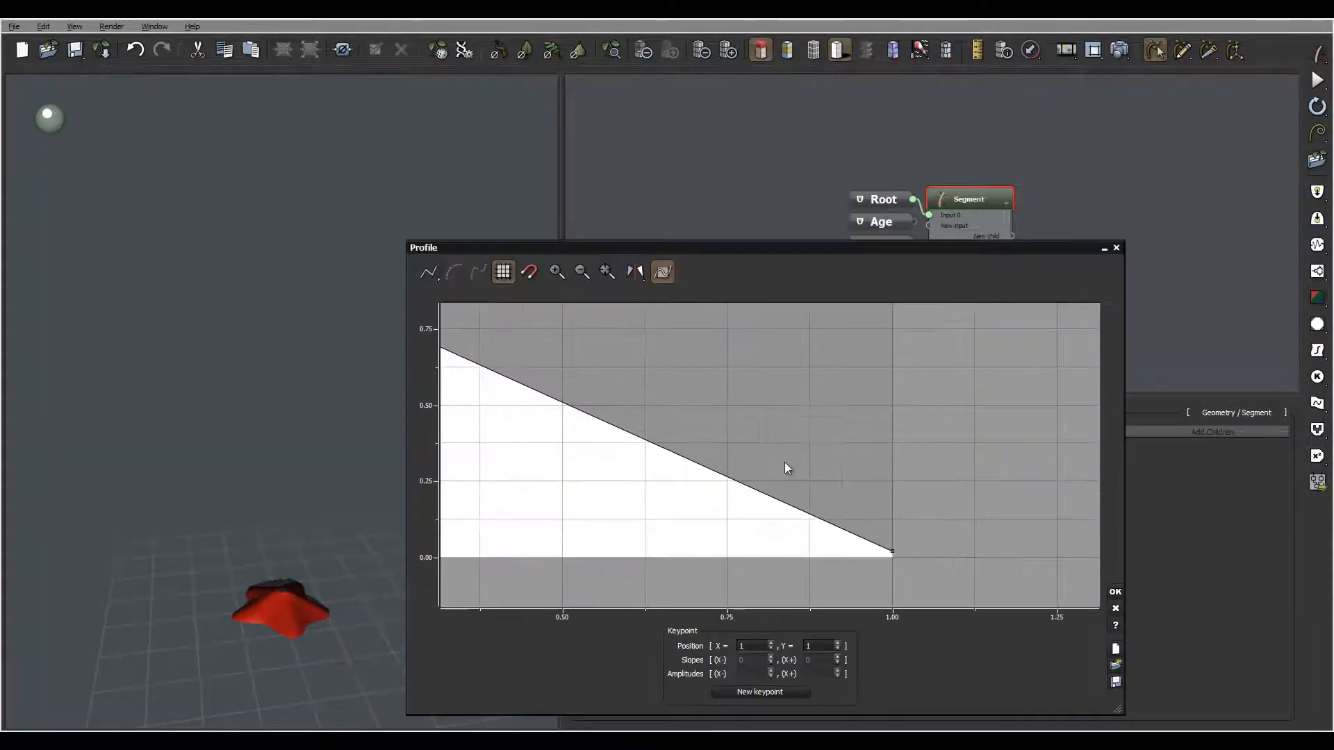
{"action": "left_click_drag", "start_coordinate": [894, 556], "coordinate": [895, 510]}
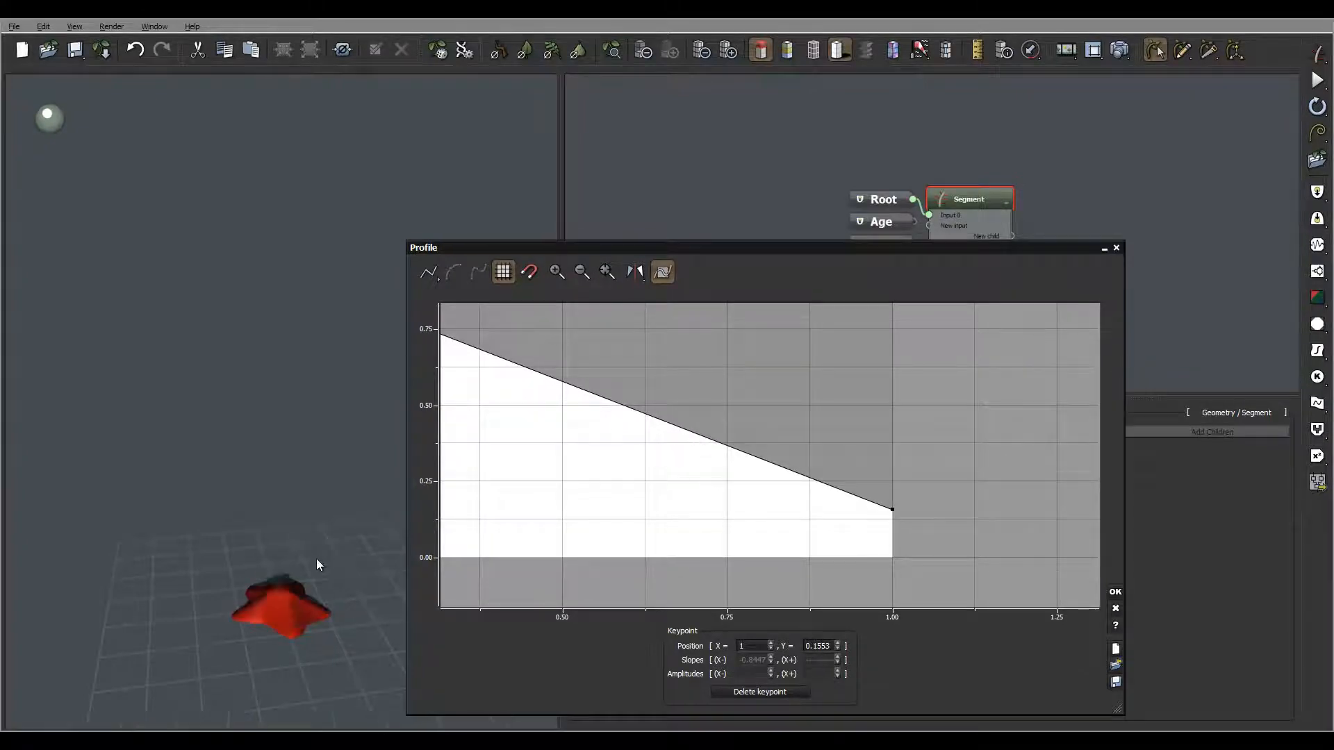
{"action": "mouse_move", "coordinate": [316, 558]}
{"action": "left_mouse_down"}
{"action": "mouse_move", "coordinate": [206, 573]}
{"action": "mouse_move", "coordinate": [295, 570]}
{"action": "mouse_move", "coordinate": [273, 610]}
{"action": "mouse_move", "coordinate": [330, 548]}
{"action": "mouse_move", "coordinate": [316, 566]}
{"action": "left_mouse_up"}
{"action": "left_click", "coordinate": [1113, 592]}
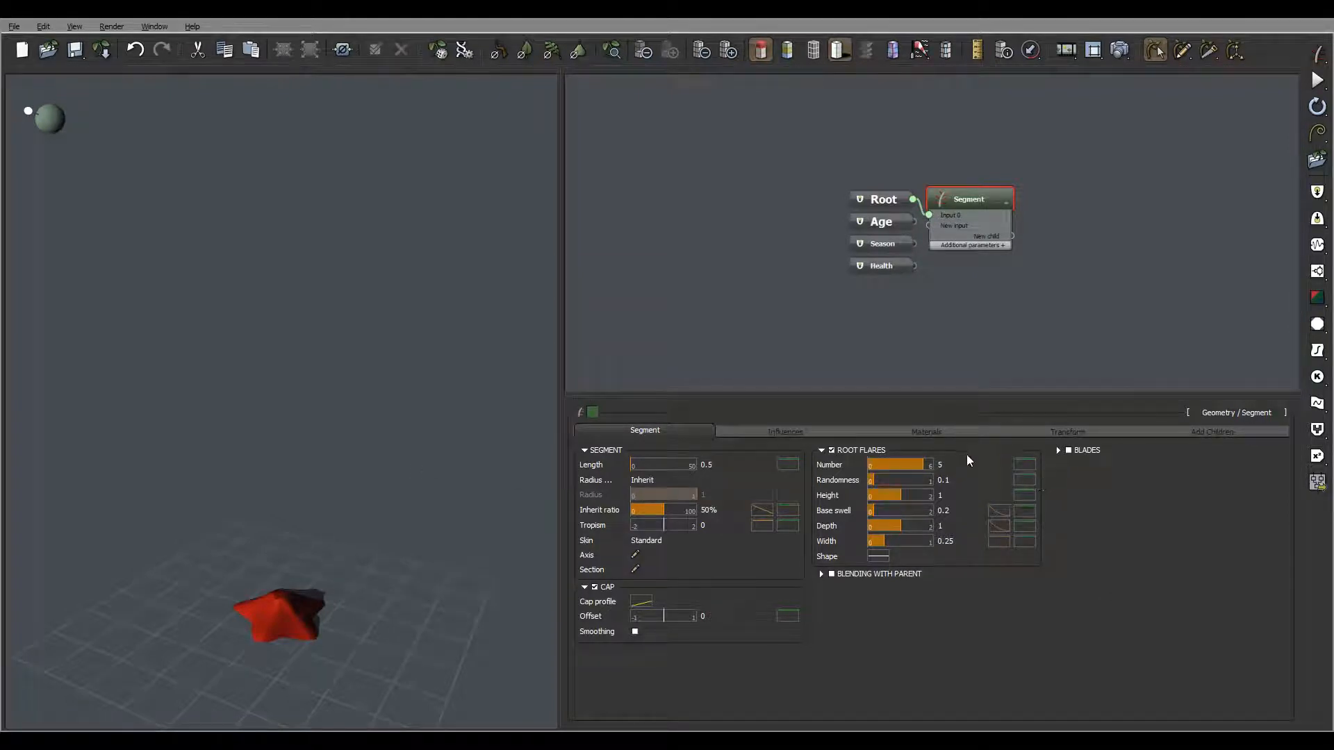
- Set the number of root flares to 7 with a variation of 1
{"action": "left_click", "coordinate": [946, 464]}
{"action": "type", "text": "7"}
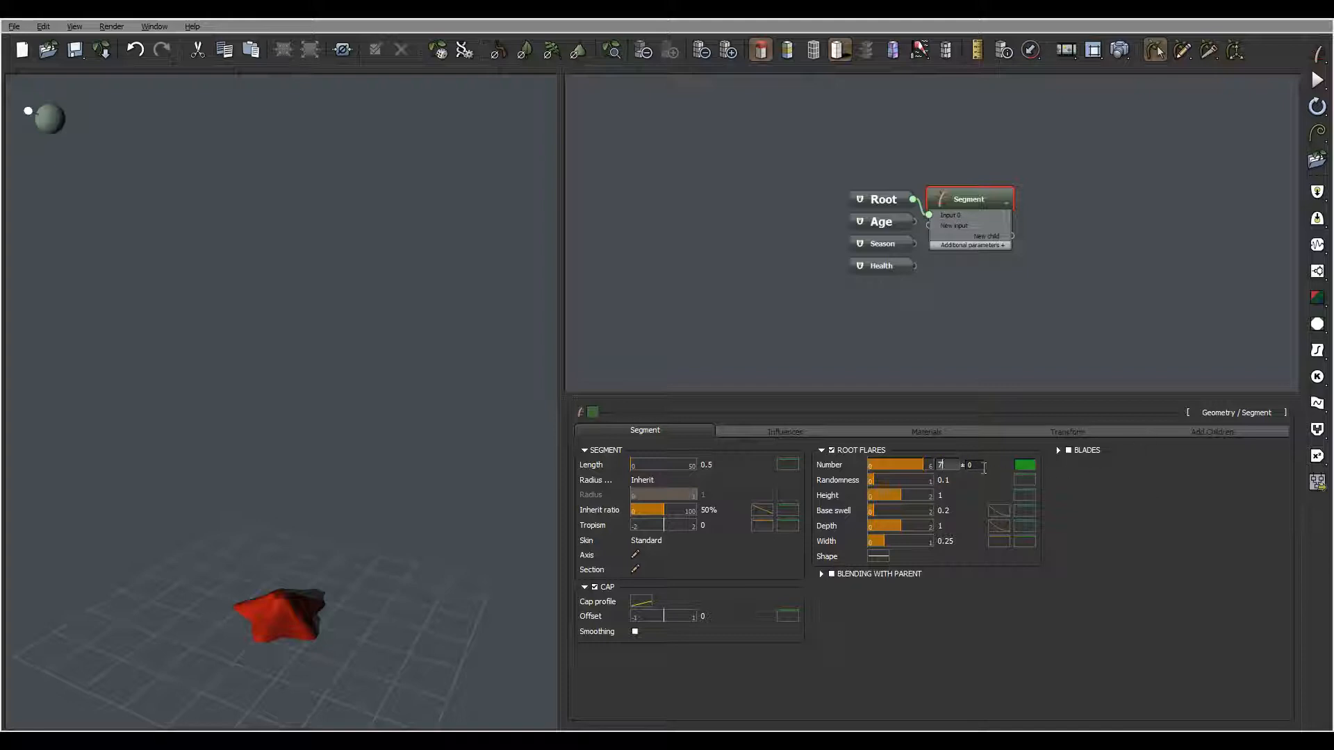
{"action": "key", "text": "Tab"}
{"action": "type", "text": "1"}
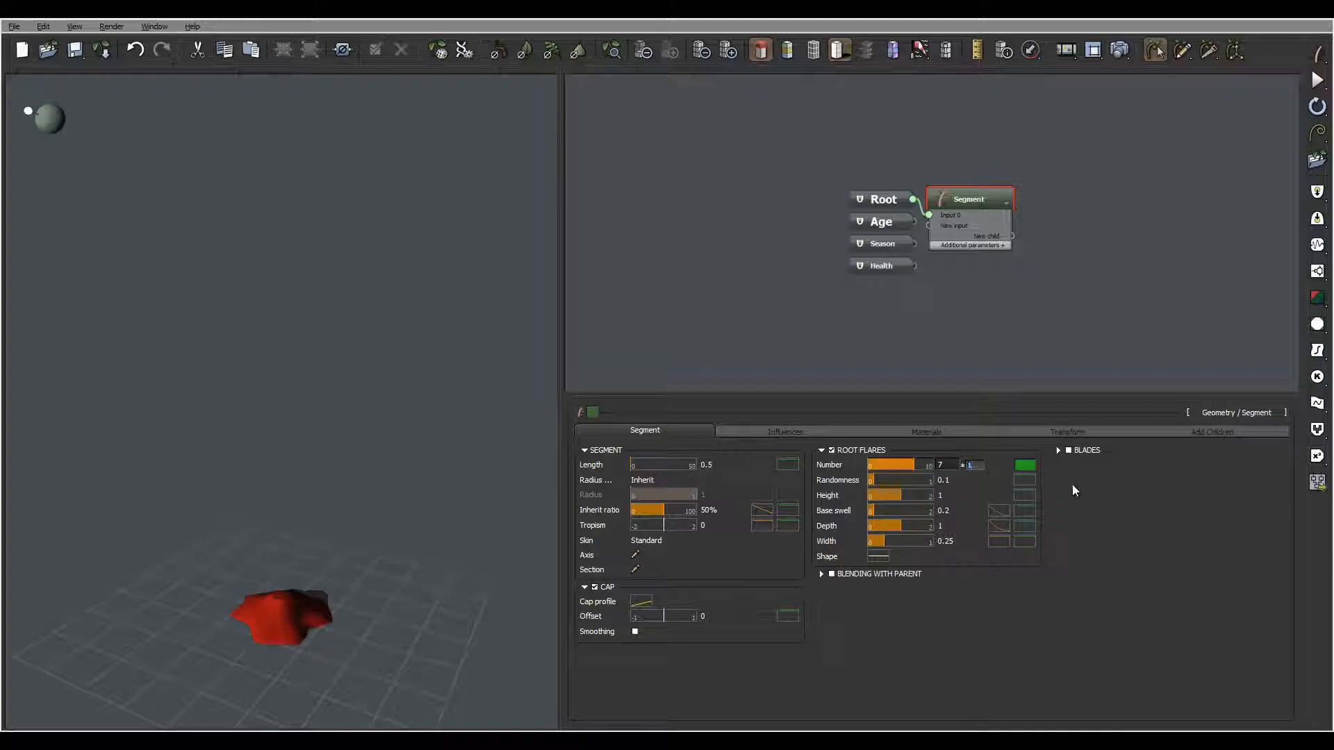
- Set the root flares' randomness to 0.3, depth to 1.48 and width to 0.18
{"action": "right_click_drag", "start_coordinate": [145, 504], "coordinate": [241, 486]}
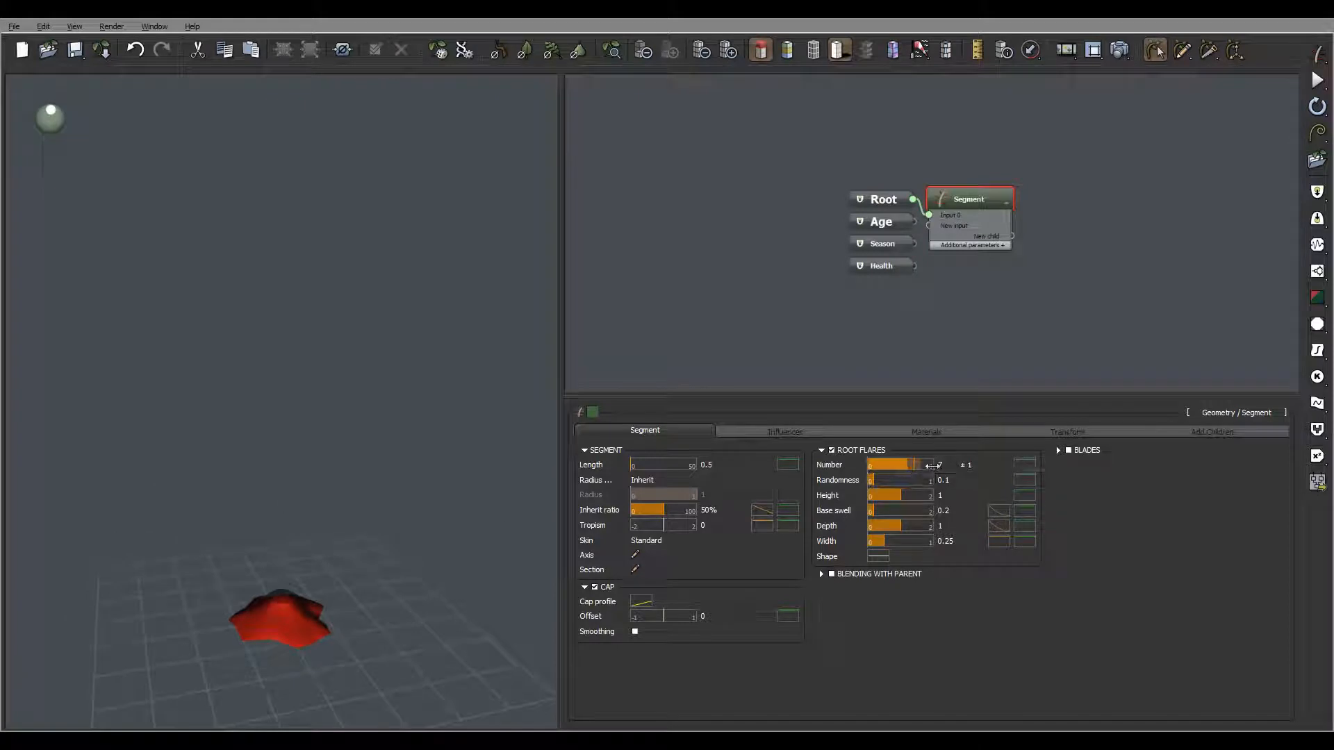
{"action": "mouse_move", "coordinate": [282, 554]}
{"action": "right_mouse_down"}
{"action": "mouse_move", "coordinate": [319, 574]}
{"action": "mouse_move", "coordinate": [381, 543]}
{"action": "mouse_move", "coordinate": [286, 549]}
{"action": "mouse_move", "coordinate": [306, 548]}
{"action": "right_mouse_up"}
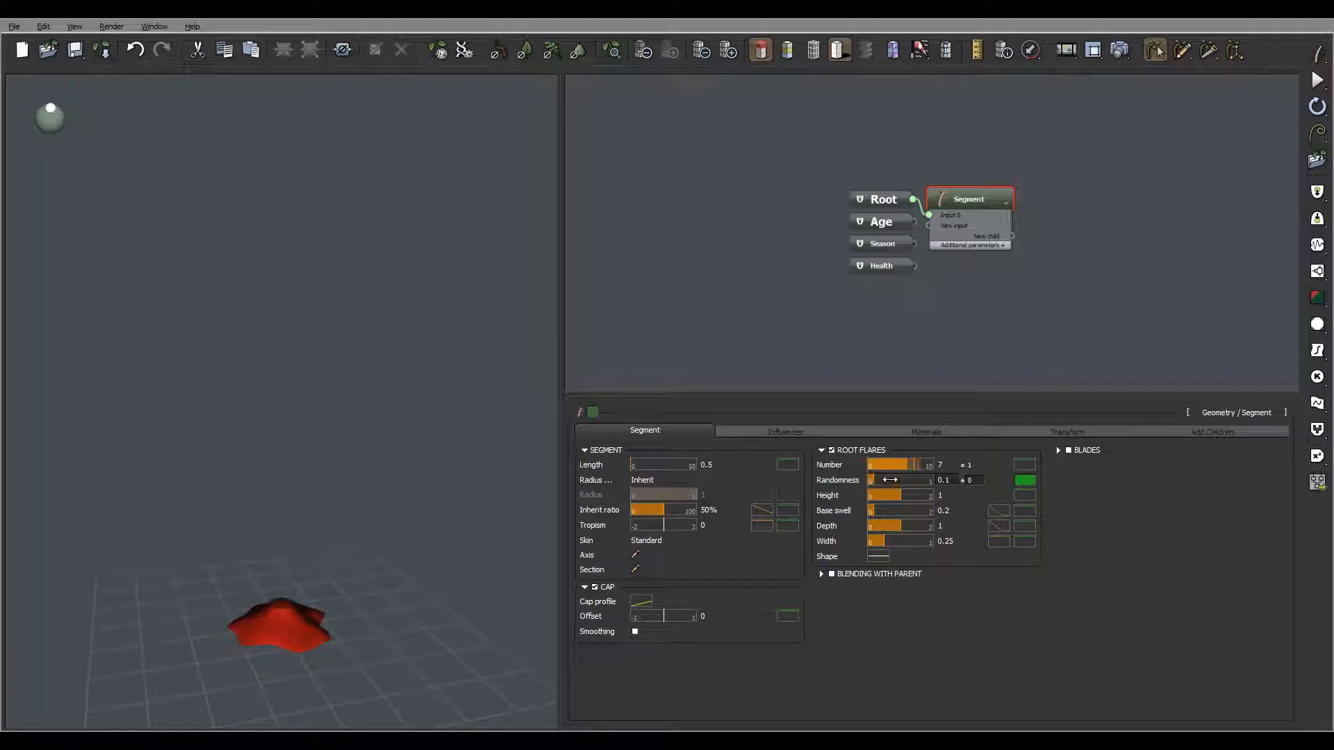
{"action": "left_click_drag", "start_coordinate": [890, 479], "coordinate": [896, 479]}
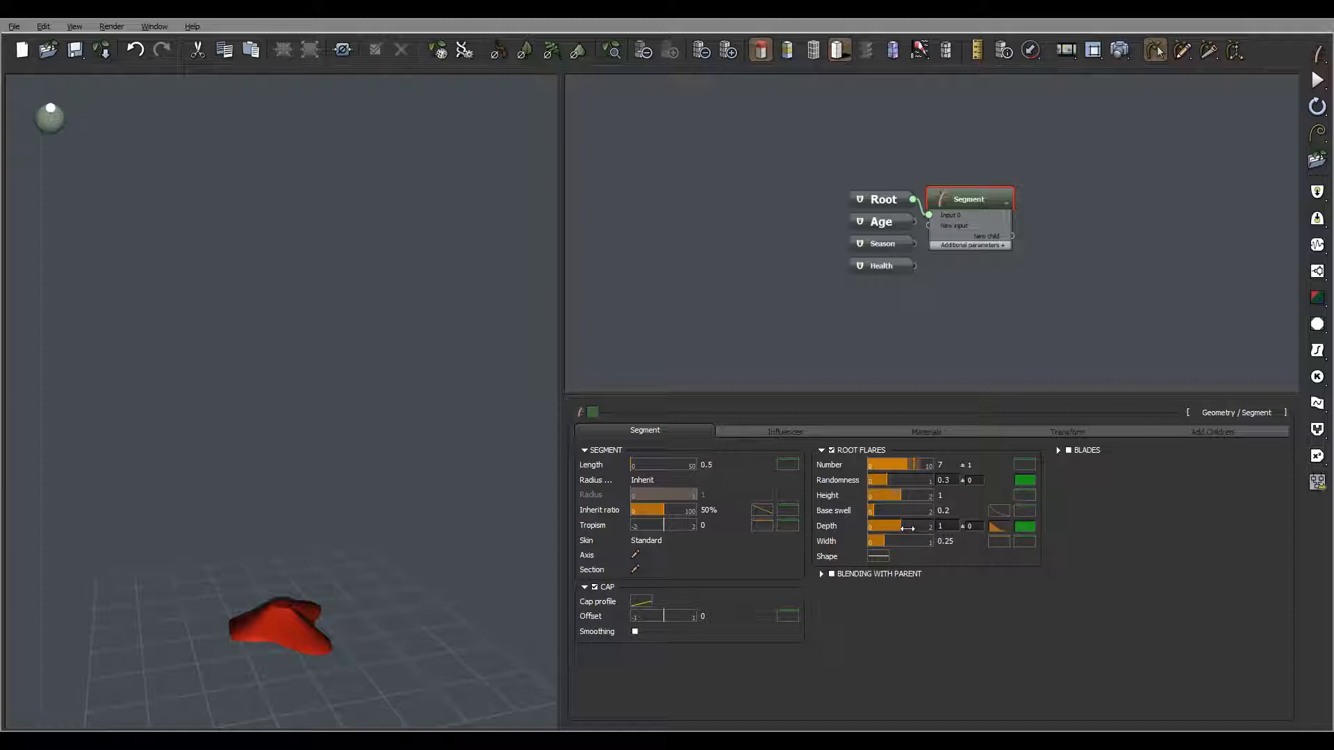
{"action": "left_click_drag", "start_coordinate": [908, 529], "coordinate": [922, 528]}
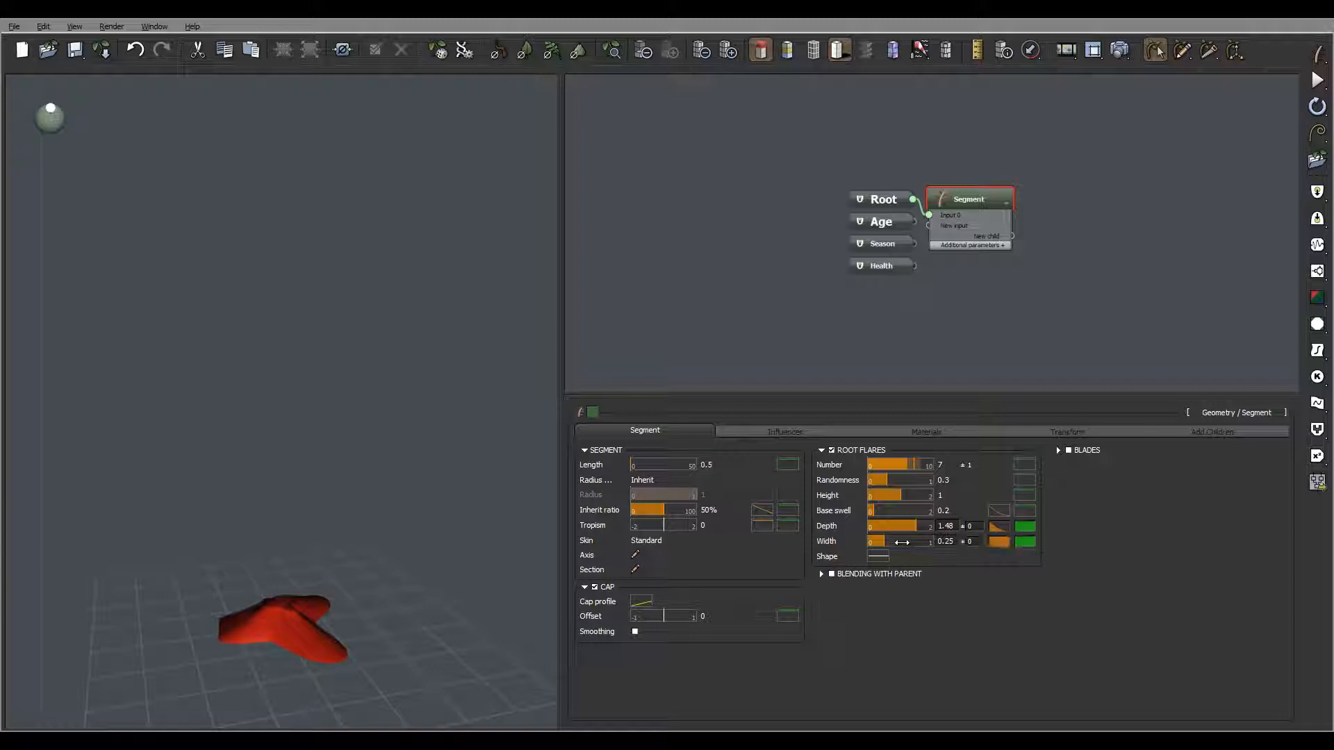
{"action": "left_click_drag", "start_coordinate": [901, 542], "coordinate": [896, 542]}
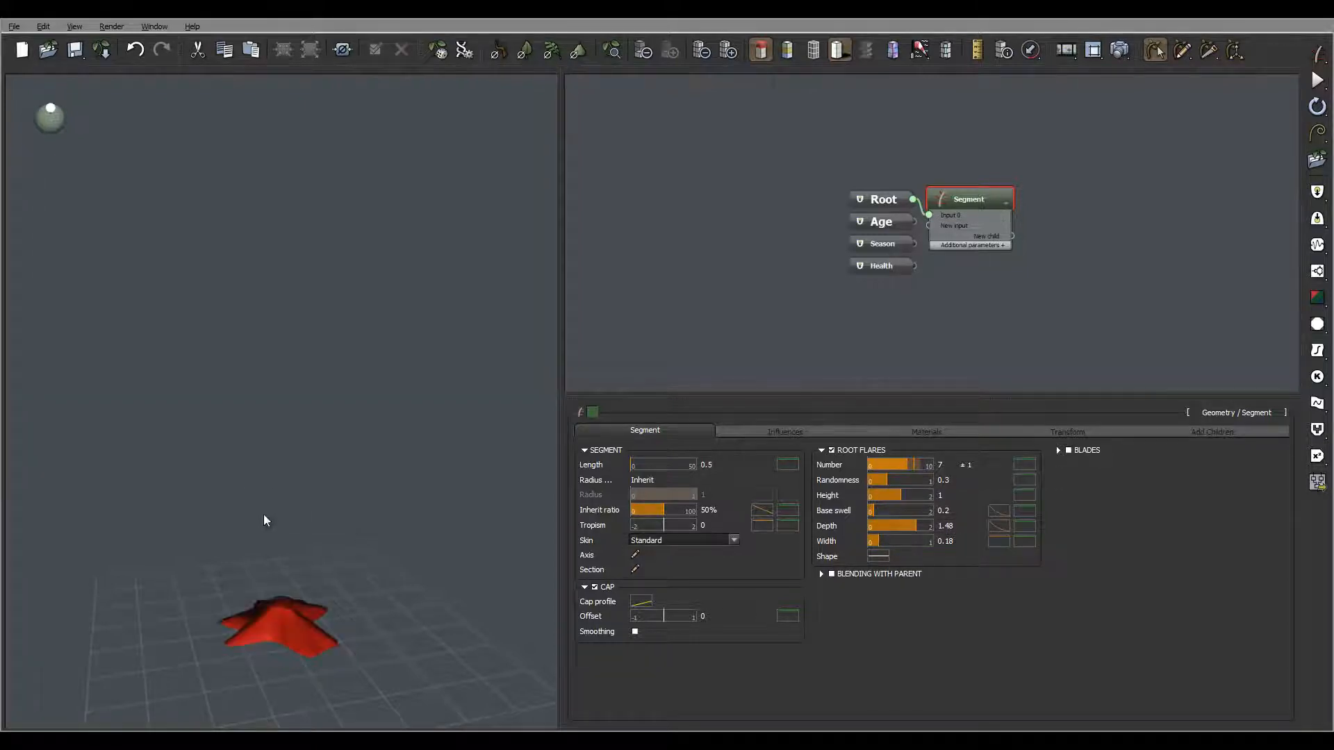
- Move the Segment node well above the Root node in the graph to free space beside Root
{"action": "left_click_drag", "start_coordinate": [265, 521], "coordinate": [319, 646]}
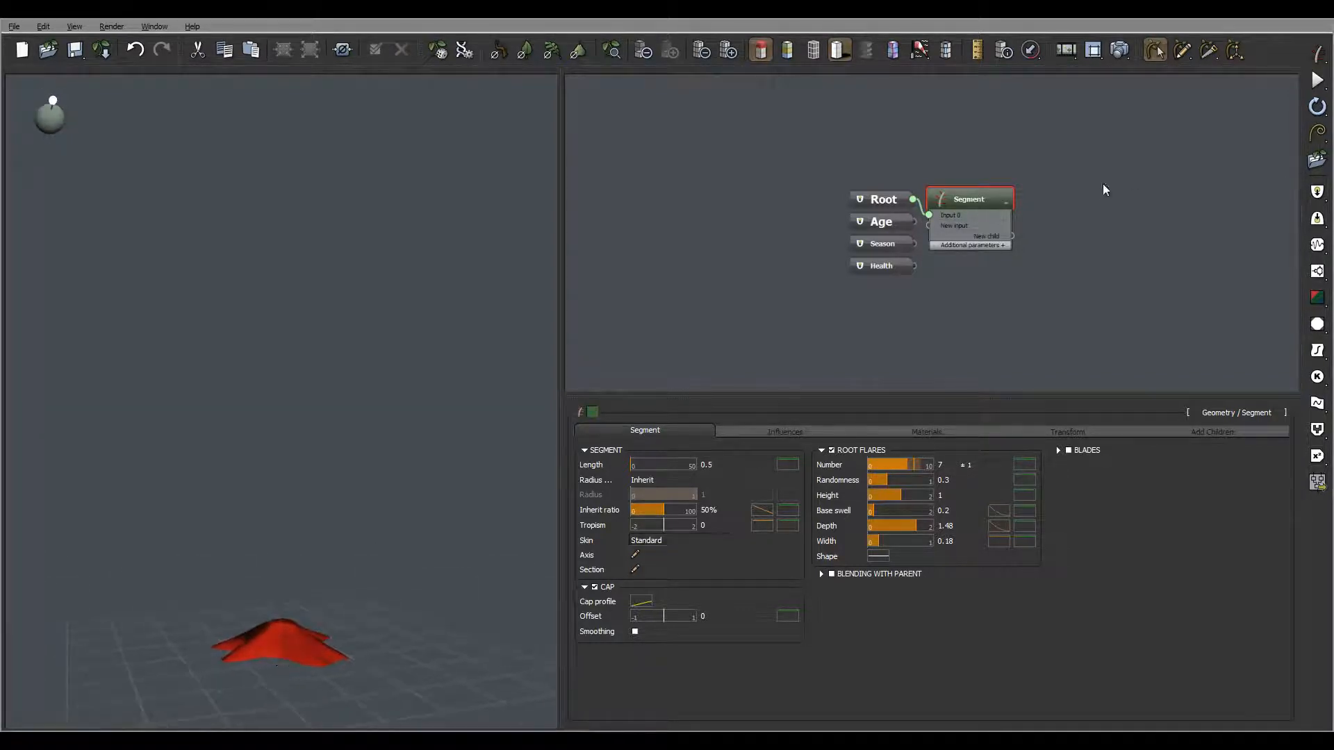
{"action": "middle_click_drag", "start_coordinate": [1102, 188], "coordinate": [985, 232]}
{"action": "left_click_drag", "start_coordinate": [879, 232], "coordinate": [918, 138]}
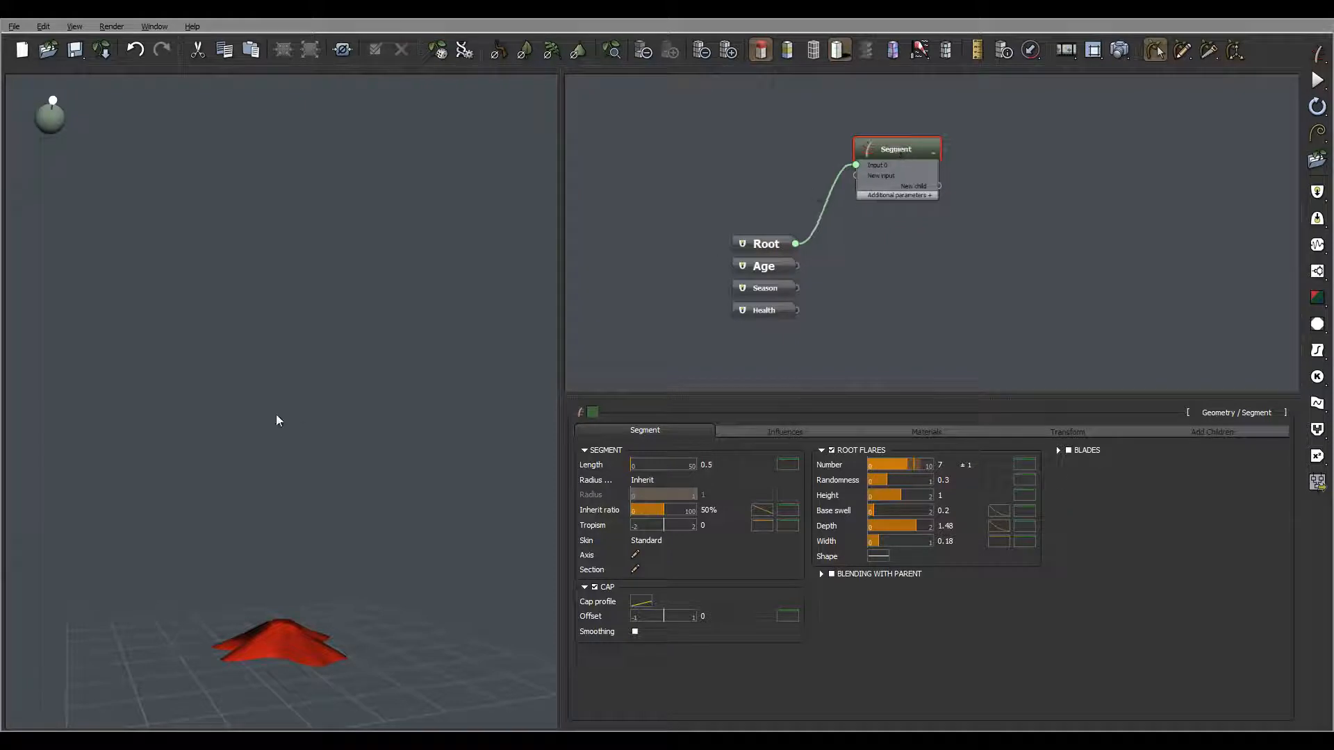
{"action": "left_click_drag", "start_coordinate": [278, 417], "coordinate": [325, 510]}
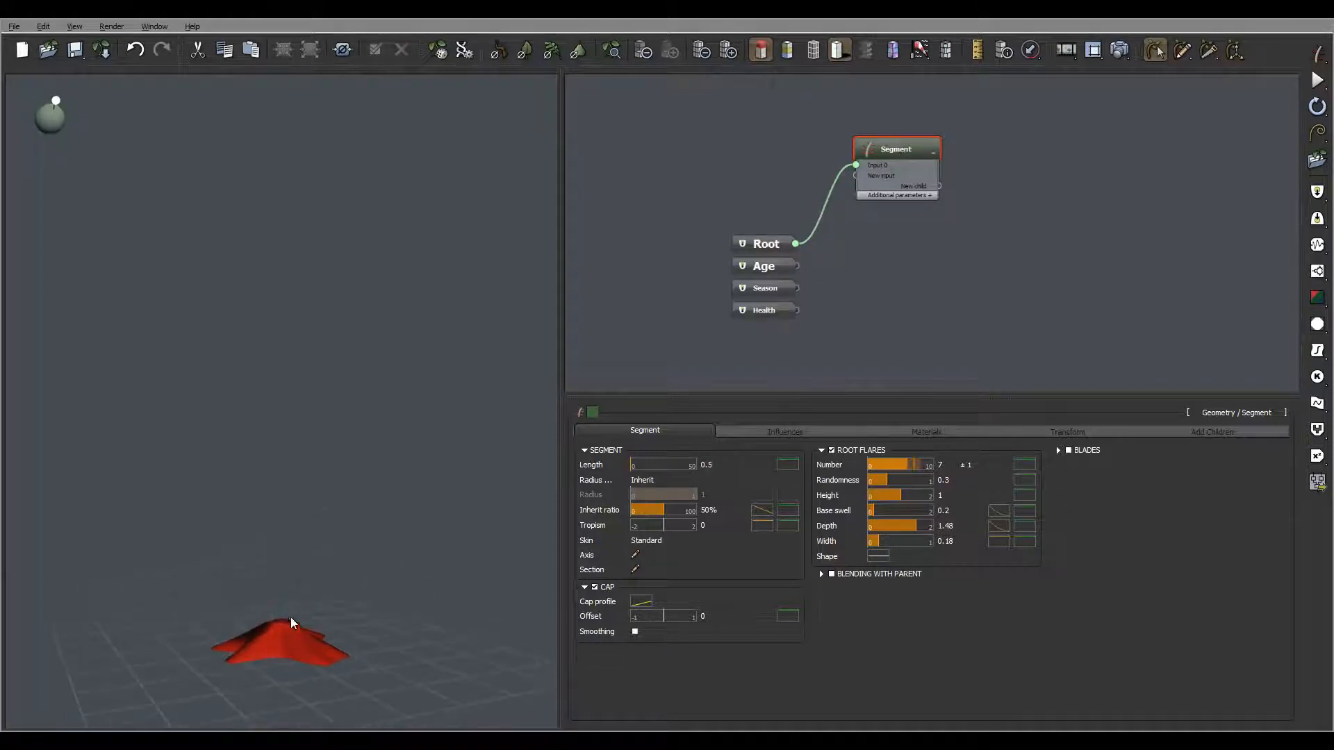
{"action": "mouse_move", "coordinate": [310, 618]}
{"action": "left_mouse_down"}
{"action": "mouse_move", "coordinate": [366, 565]}
{"action": "mouse_move", "coordinate": [303, 627]}
{"action": "mouse_move", "coordinate": [373, 626]}
{"action": "mouse_move", "coordinate": [360, 660]}
{"action": "mouse_move", "coordinate": [302, 654]}
{"action": "mouse_move", "coordinate": [314, 591]}
{"action": "mouse_move", "coordinate": [298, 635]}
{"action": "left_mouse_up"}
{"action": "middle_click_drag", "start_coordinate": [994, 258], "coordinate": [933, 286]}
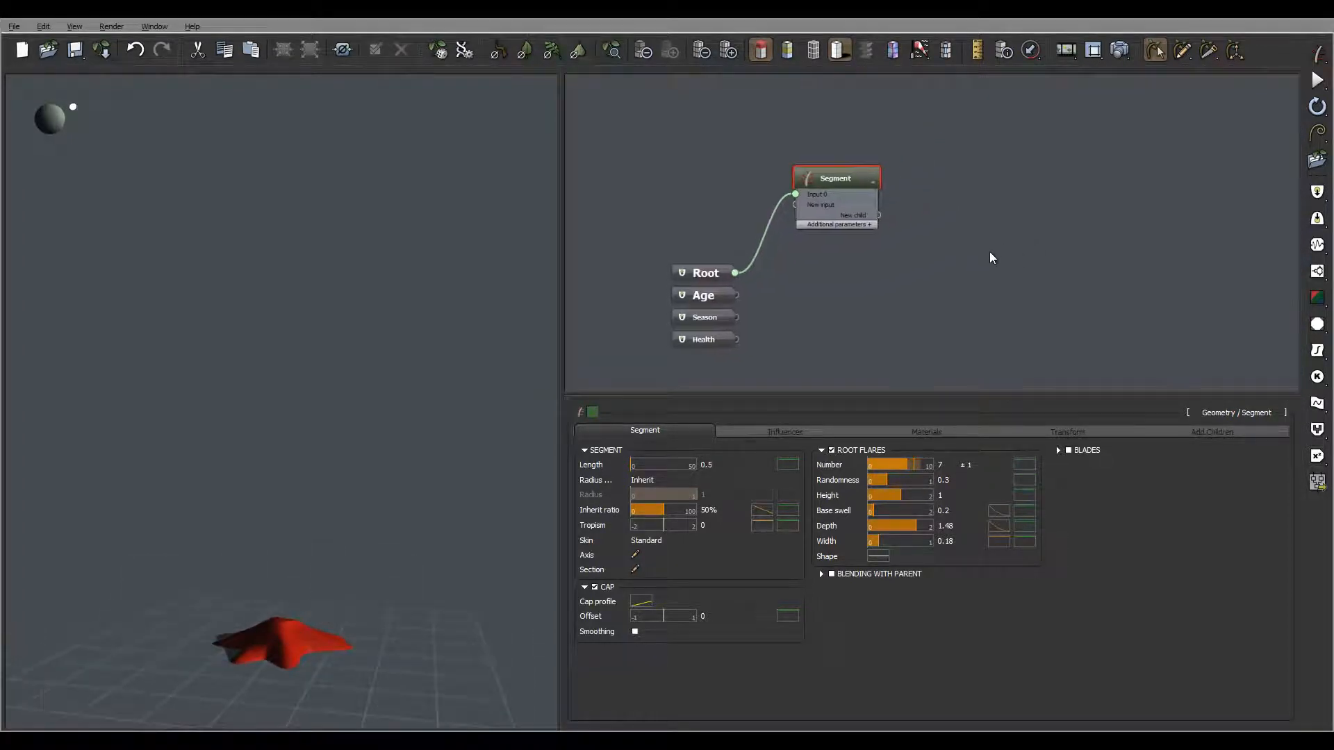
{"action": "middle_click_drag", "start_coordinate": [918, 209], "coordinate": [1003, 225]}
{"action": "left_click_drag", "start_coordinate": [931, 201], "coordinate": [931, 132]}
- Add an Urchin geometry node below the Segment node and connect it to Root
{"action": "left_click", "coordinate": [910, 223]}
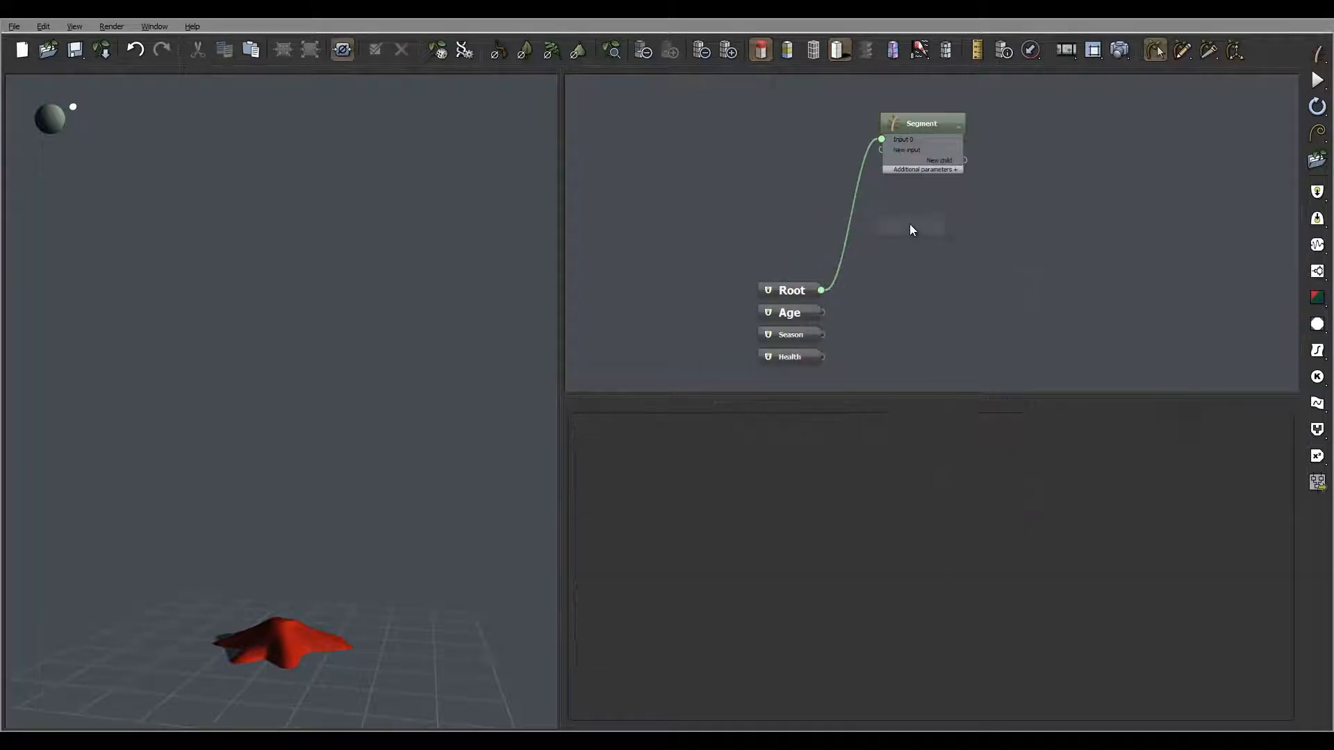
{"action": "right_click", "coordinate": [910, 223]}
{"action": "mouse_move", "coordinate": [950, 236]}
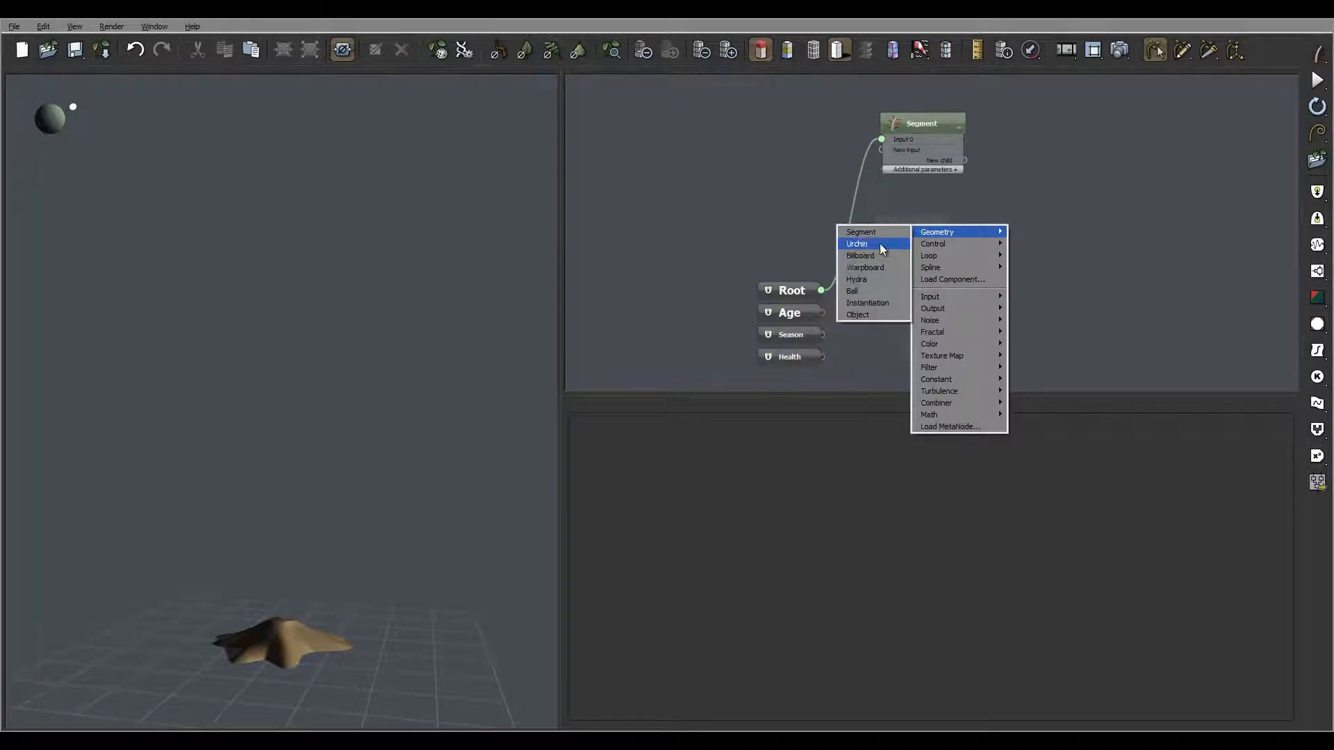
{"action": "left_click", "coordinate": [880, 246]}
{"action": "left_click", "coordinate": [942, 227]}
{"action": "left_click_drag", "start_coordinate": [942, 227], "coordinate": [829, 290]}
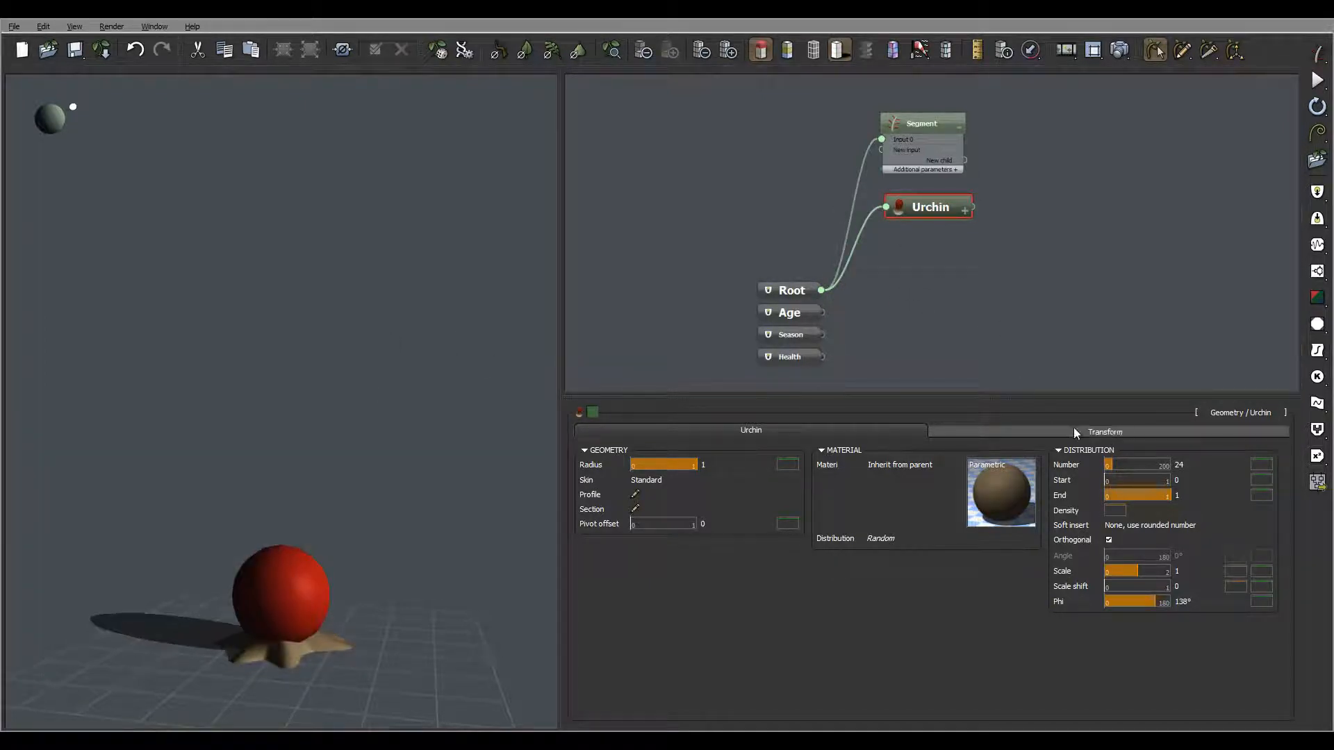
- Set the urchin's Z scale to 1.6 in its transform settings
{"action": "left_click", "coordinate": [1098, 432]}
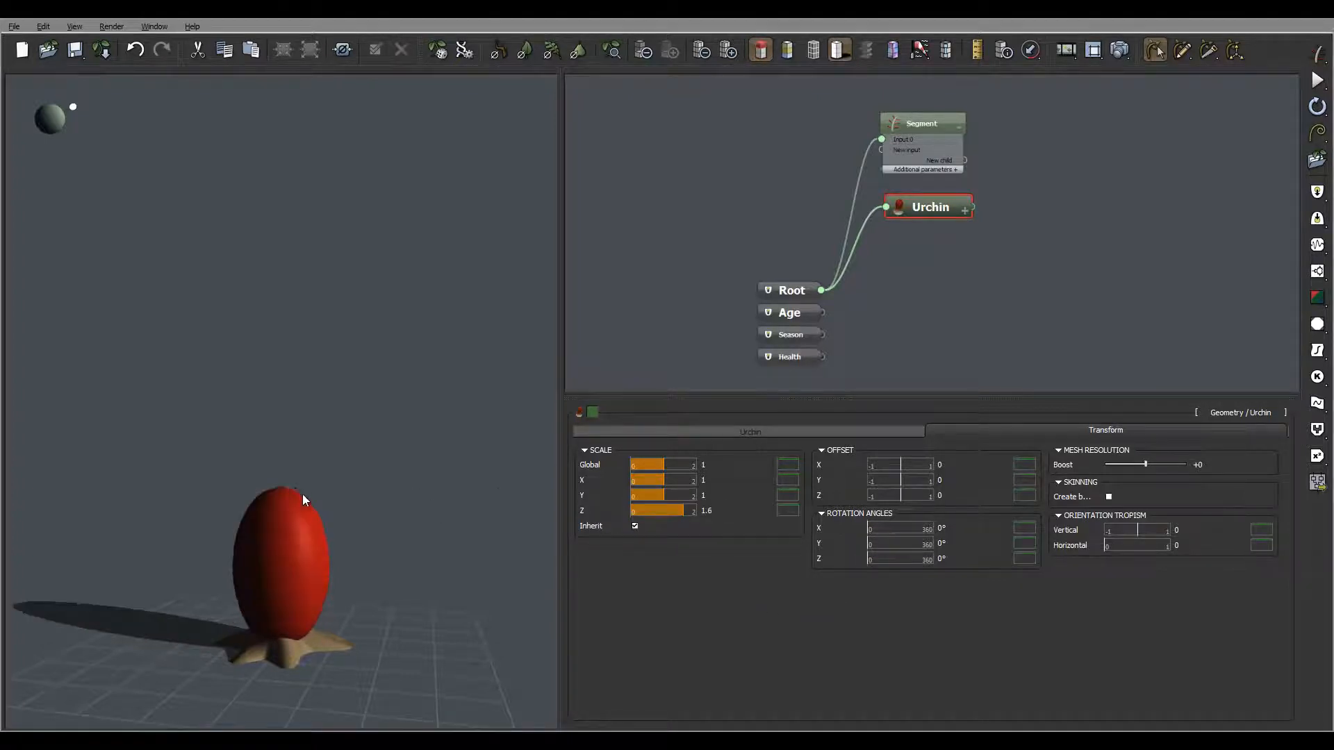
{"action": "middle_click_drag", "start_coordinate": [302, 498], "coordinate": [445, 469]}
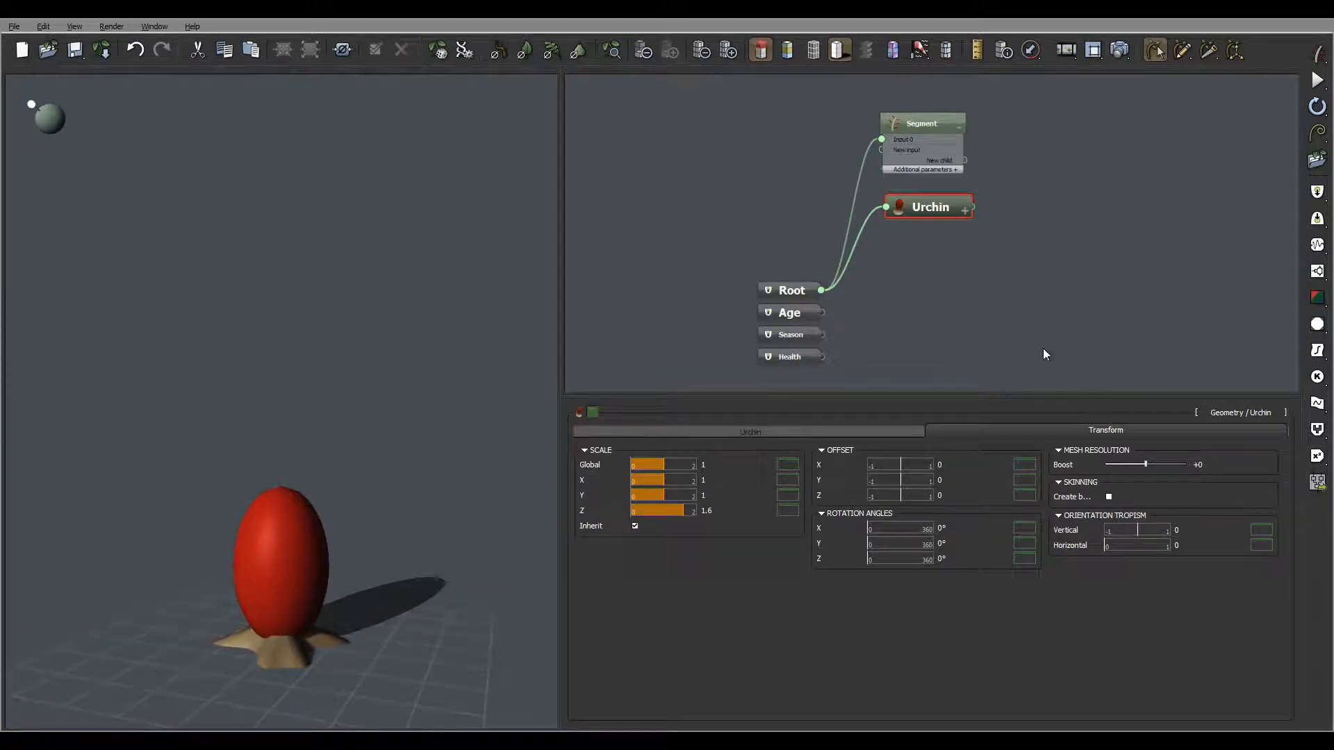
{"action": "middle_click_drag", "start_coordinate": [1070, 253], "coordinate": [959, 231]}
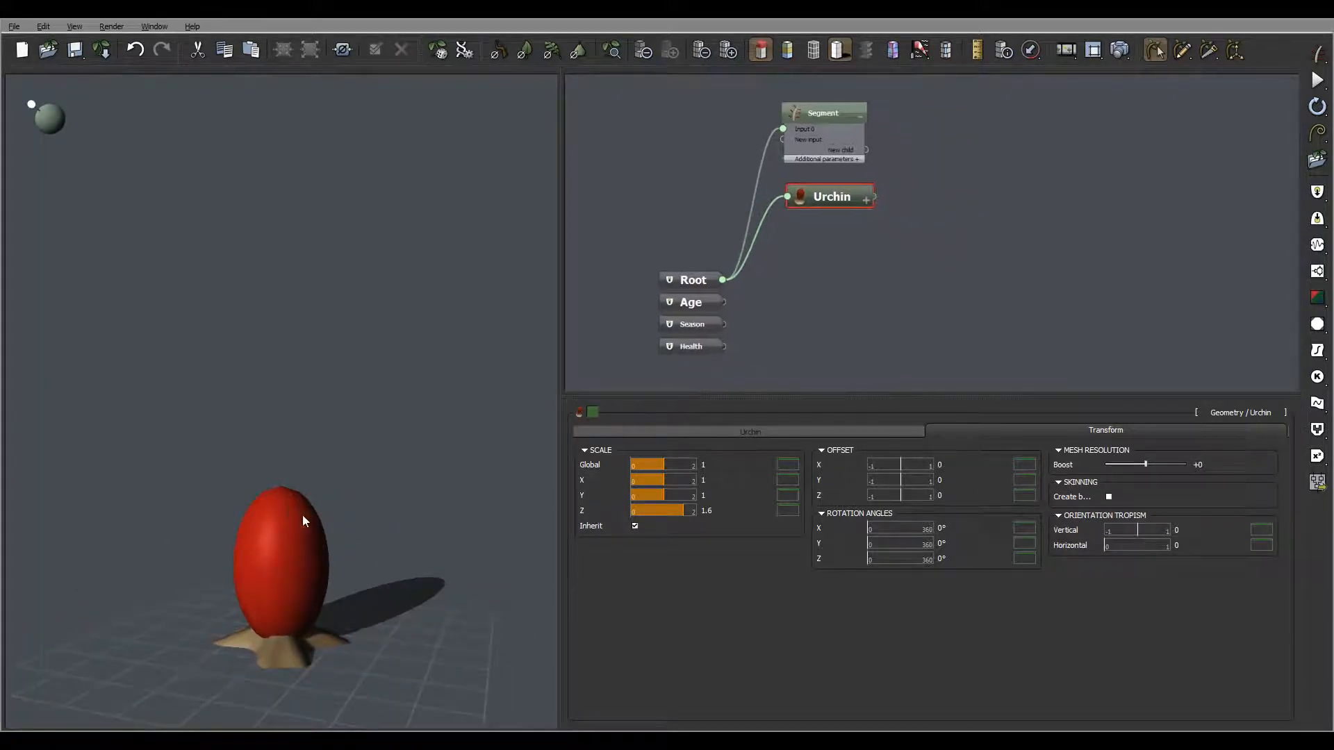
{"action": "middle_click_drag", "start_coordinate": [304, 521], "coordinate": [295, 579]}
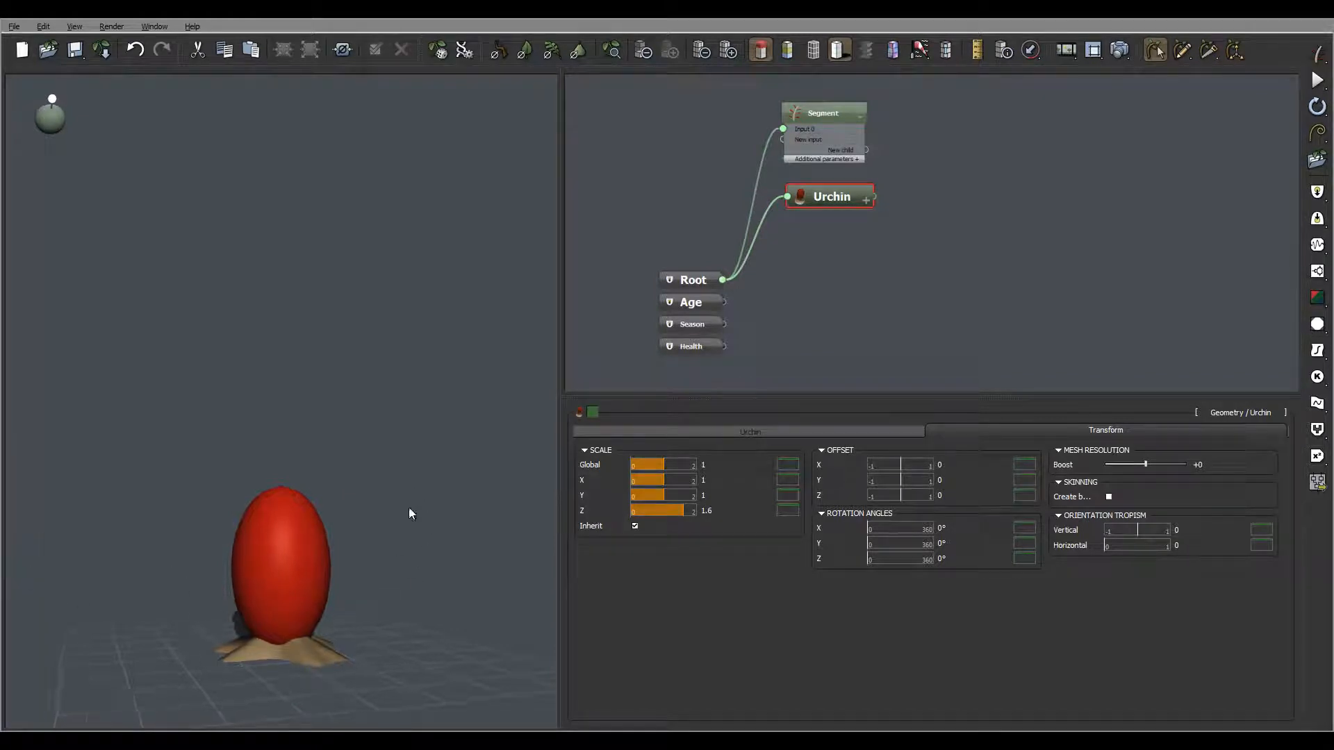
{"action": "middle_click_drag", "start_coordinate": [408, 507], "coordinate": [398, 536]}
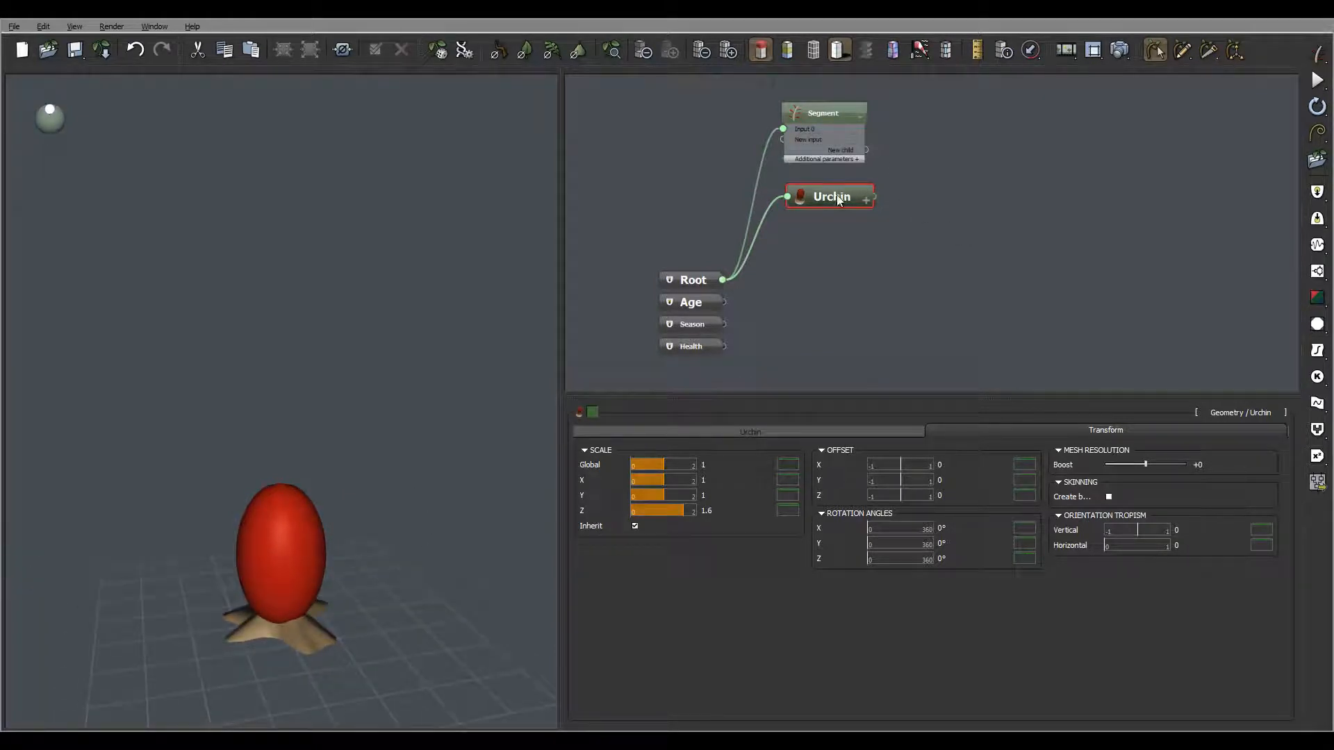
{"action": "middle_click_drag", "start_coordinate": [321, 510], "coordinate": [359, 471]}
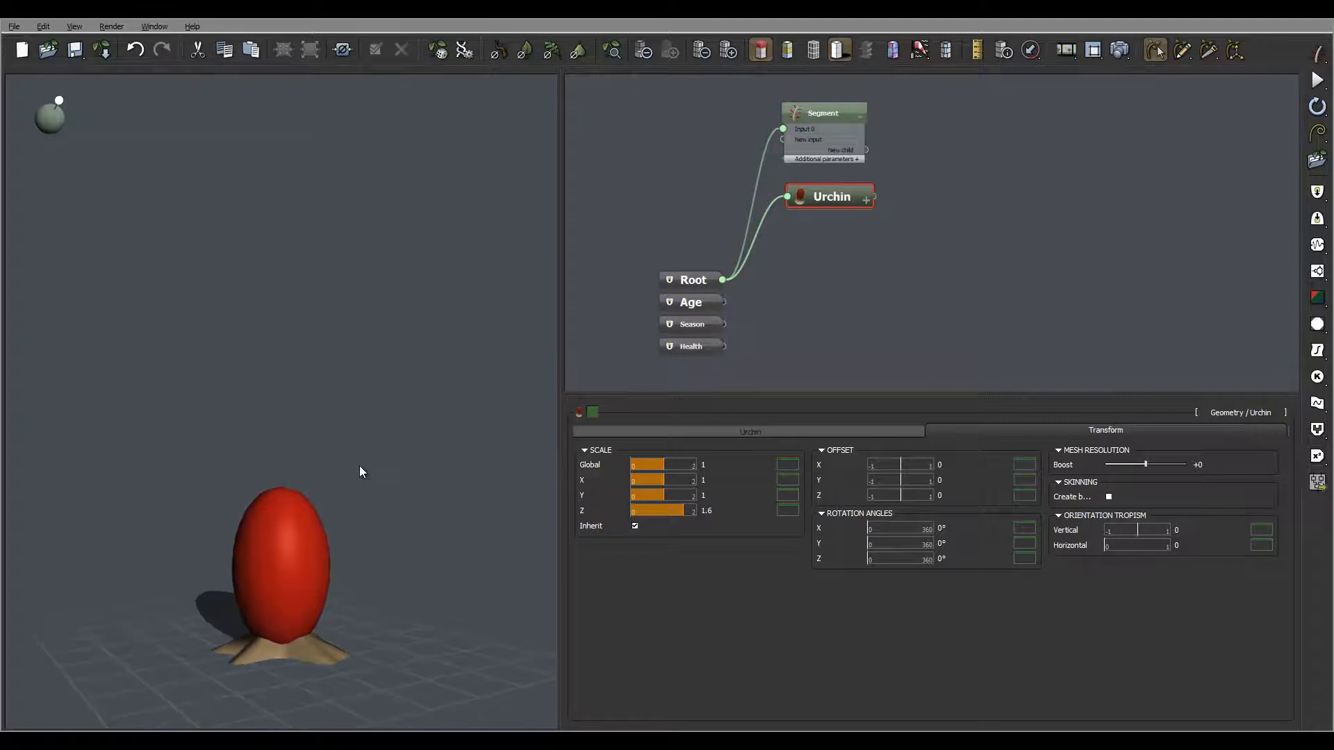
{"action": "middle_click_drag", "start_coordinate": [1015, 223], "coordinate": [985, 250]}
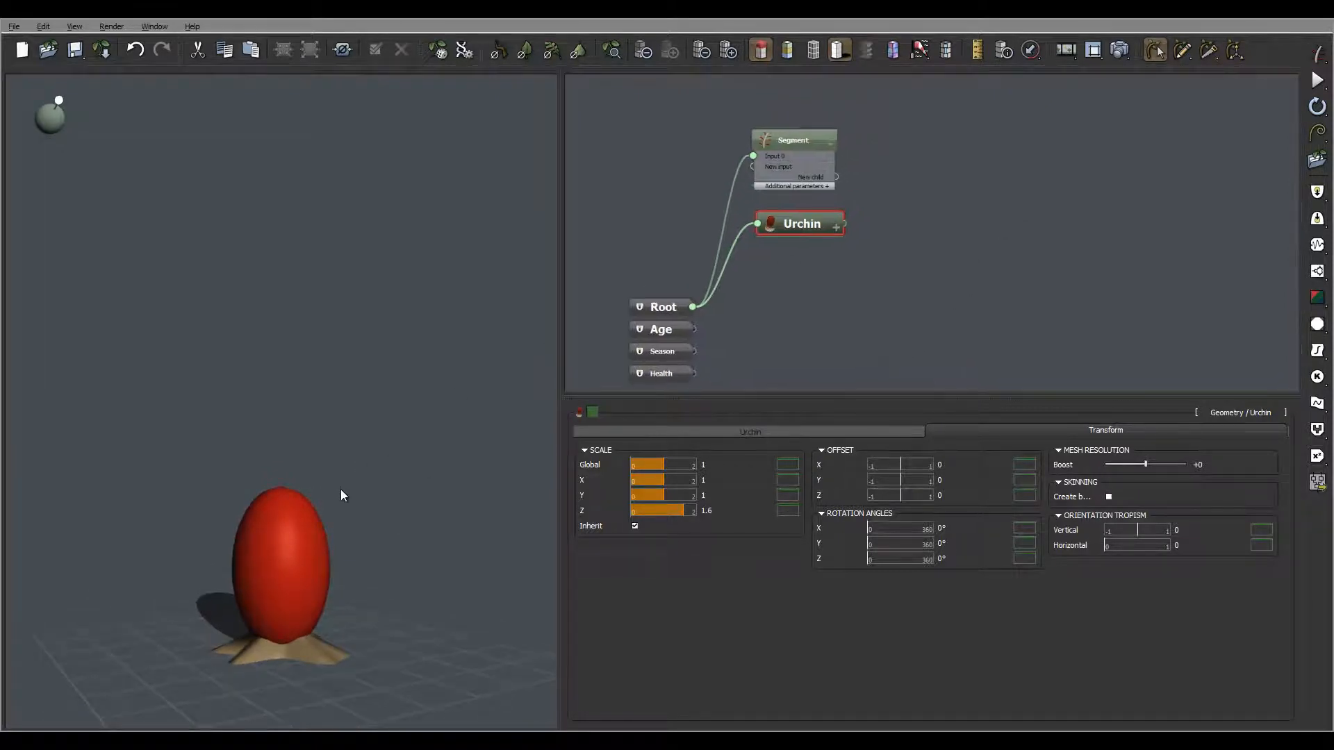
{"action": "left_click", "coordinate": [929, 228]}
{"action": "right_click", "coordinate": [930, 224]}
{"action": "mouse_move", "coordinate": [989, 229]}
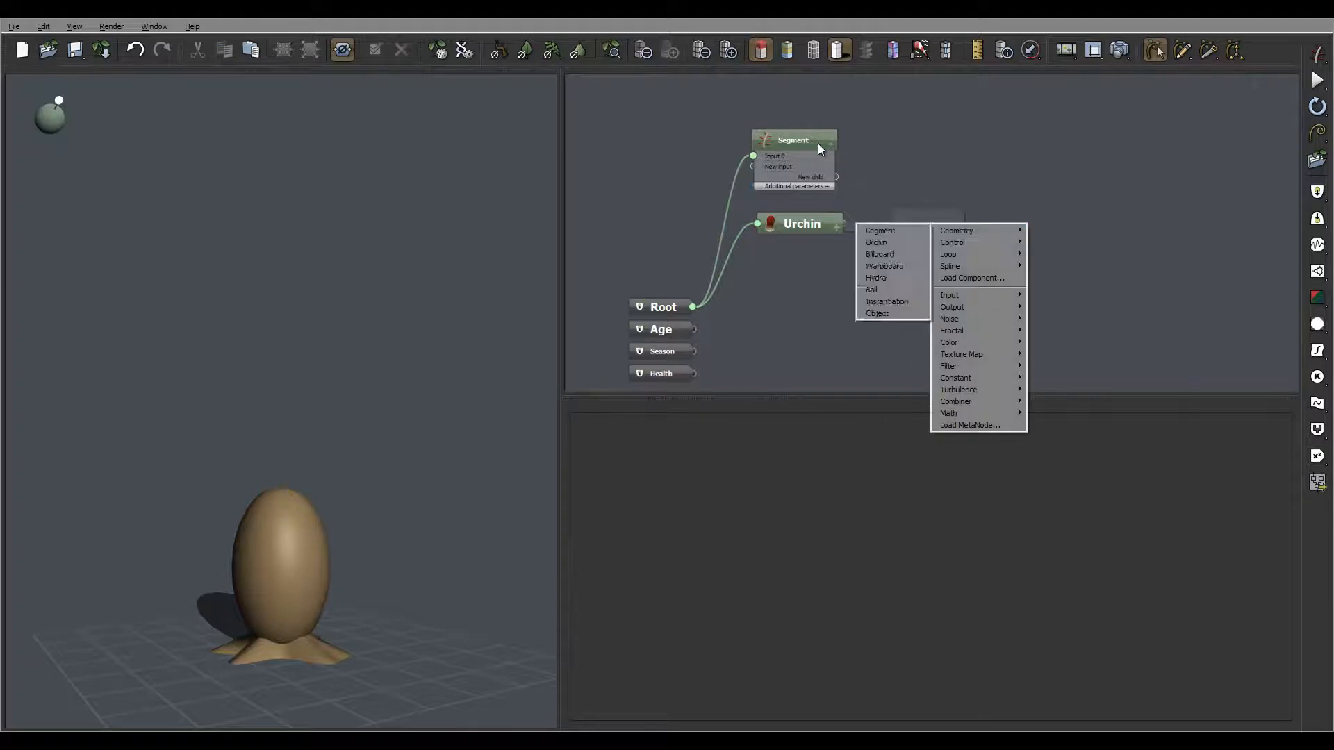
- Rename the Segment node as Root and set its node color to dark slate blue (RGB 45, 52, 59)
{"action": "double_click", "coordinate": [799, 139]}
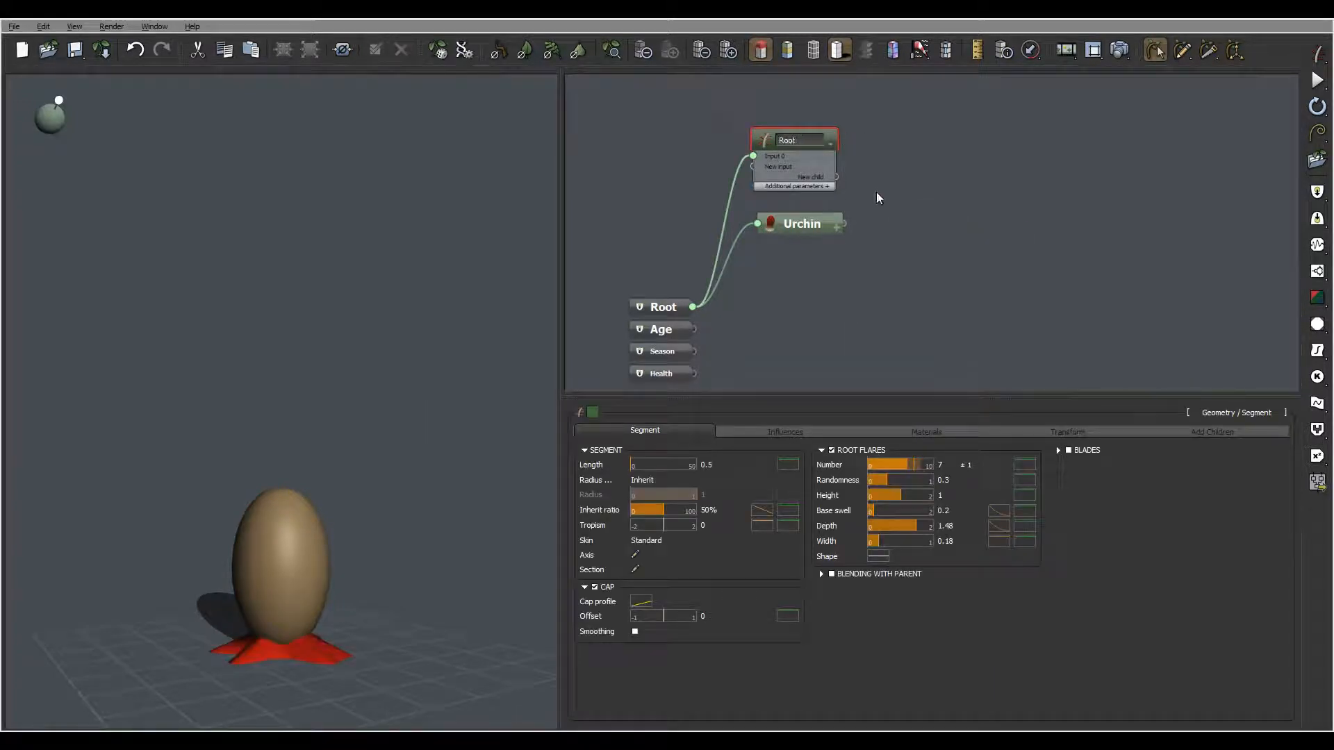
{"action": "key", "text": "Return"}
{"action": "left_click", "coordinate": [592, 412]}
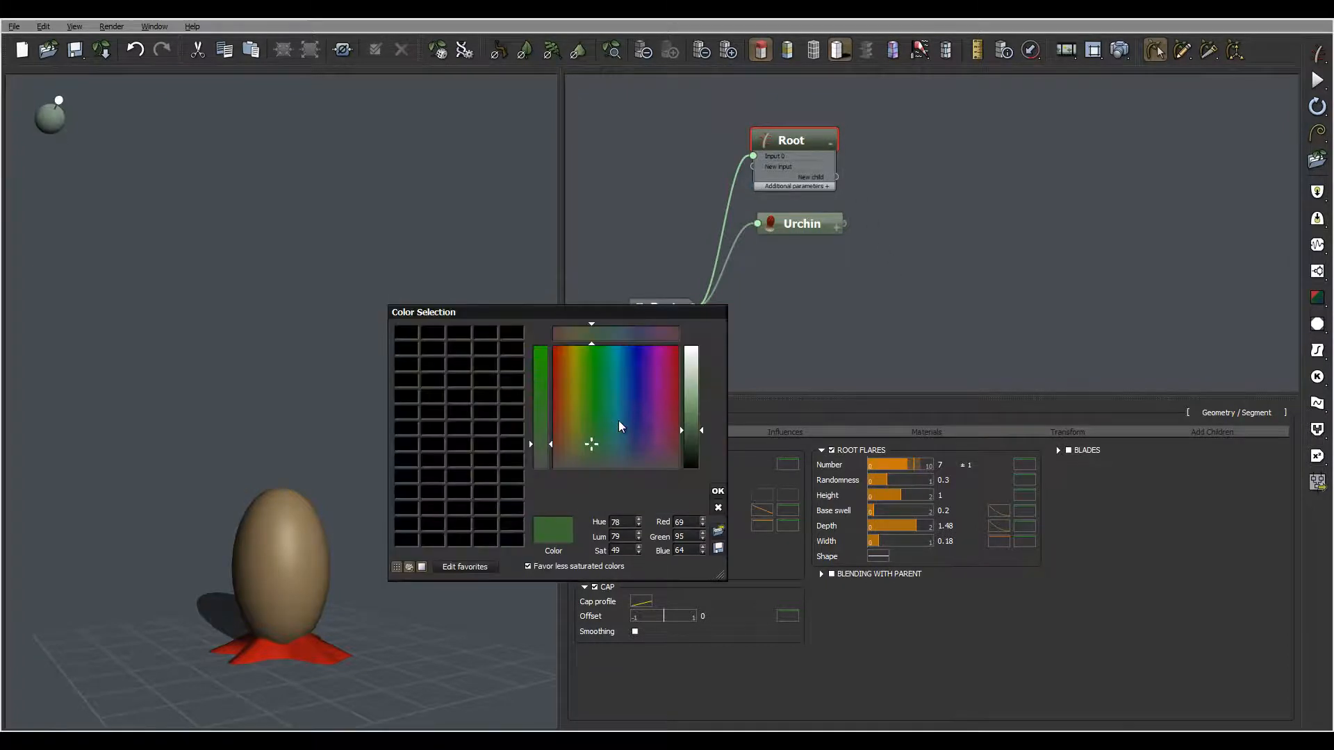
{"action": "left_click", "coordinate": [625, 452]}
{"action": "left_click", "coordinate": [690, 443]}
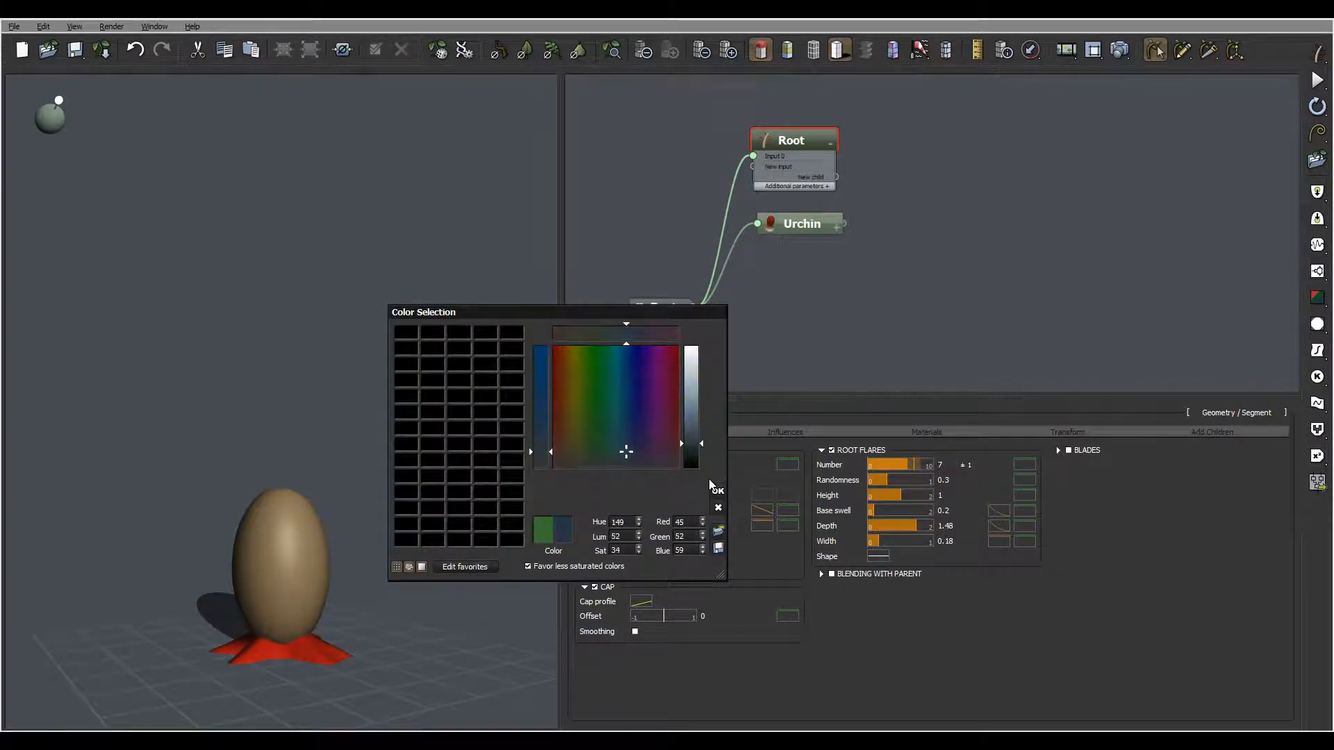
{"action": "left_click", "coordinate": [718, 491]}
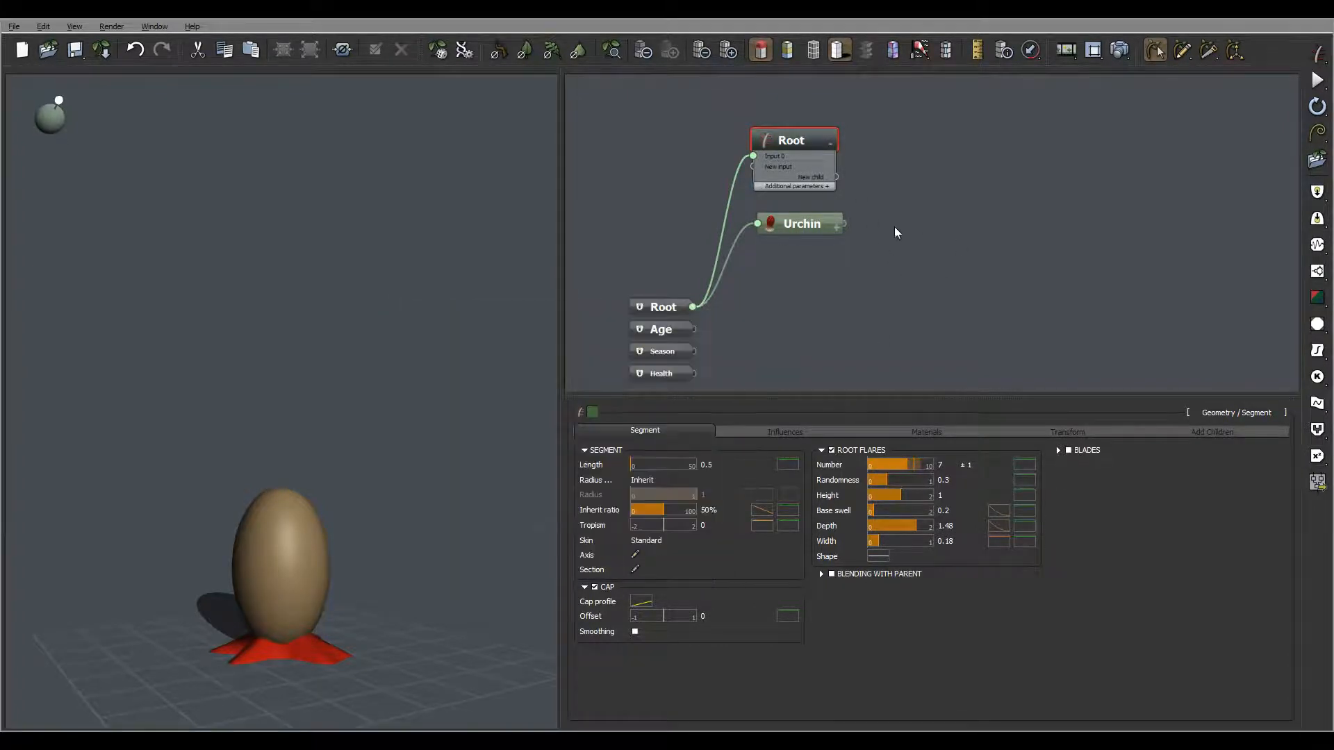
- Set the Urchin node's color to bright blue (RGB 0, 116, 240) and rename it Crystal
{"action": "left_click", "coordinate": [806, 225]}
{"action": "left_click", "coordinate": [593, 414]}
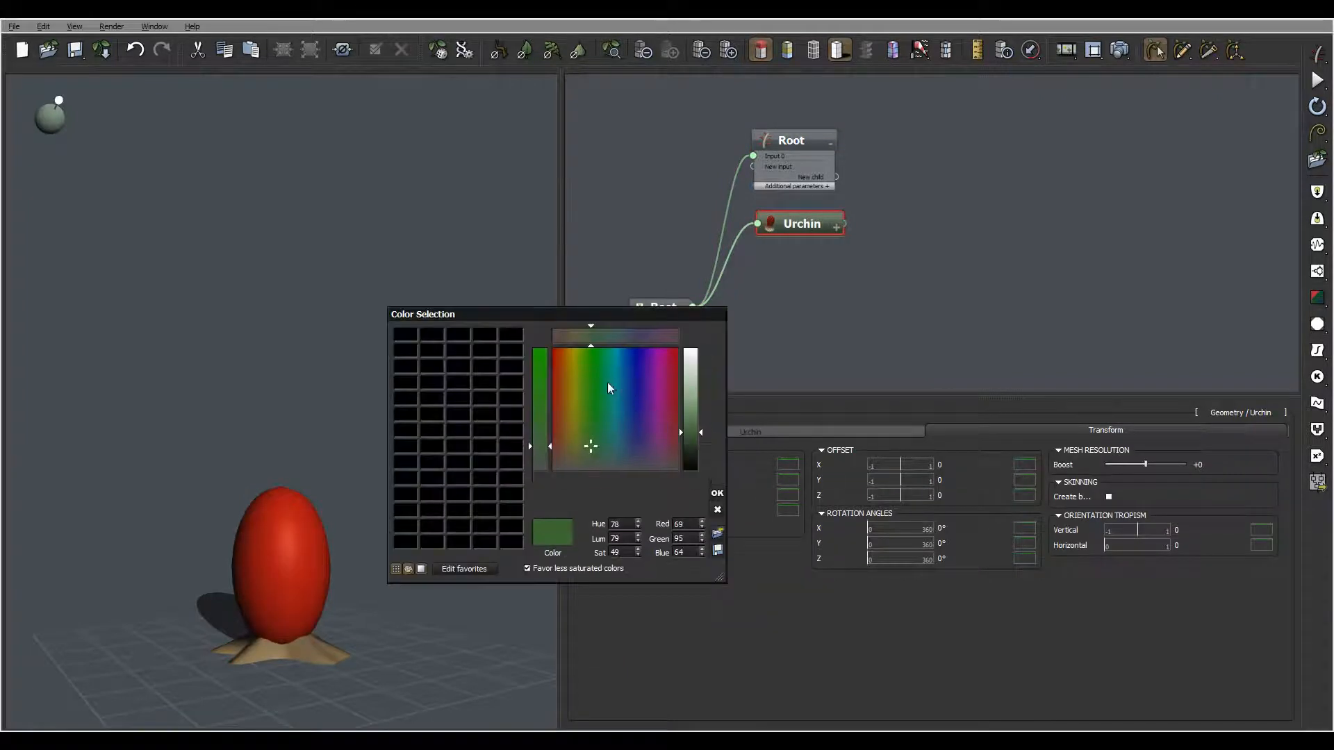
{"action": "left_click", "coordinate": [626, 348]}
{"action": "left_click_drag", "start_coordinate": [684, 422], "coordinate": [686, 413]}
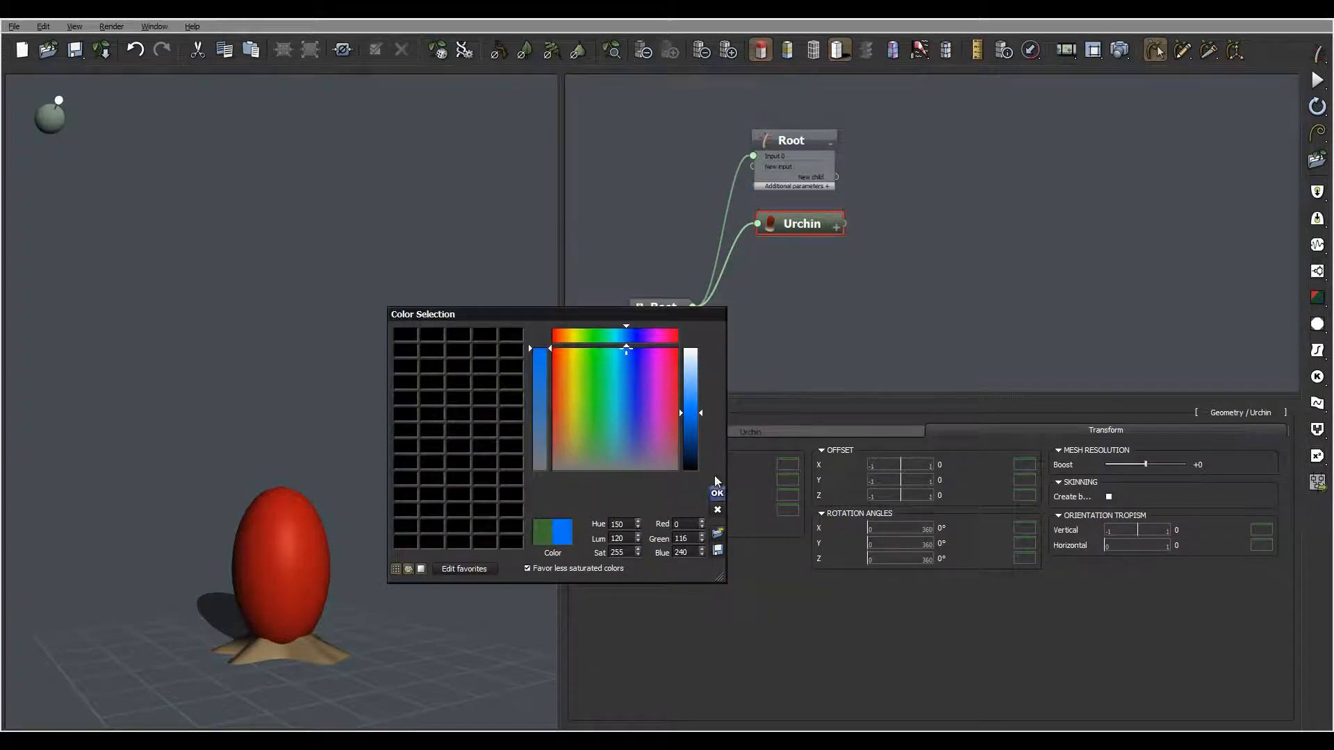
{"action": "left_click", "coordinate": [717, 493]}
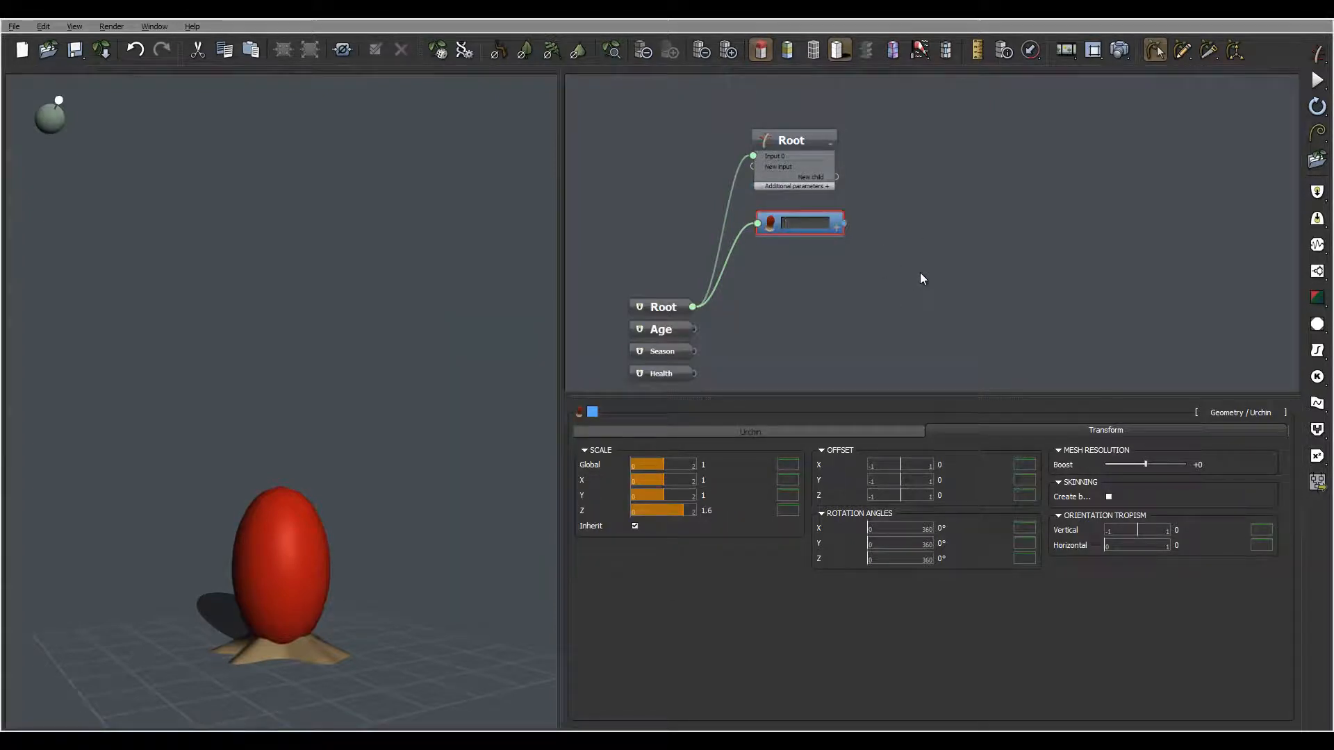
{"action": "type", "text": "Crystal"}
{"action": "key", "text": "Return"}
- Add a Segment geometry node beside the Crystal node and rename it Spikes
{"action": "left_click", "coordinate": [923, 219]}
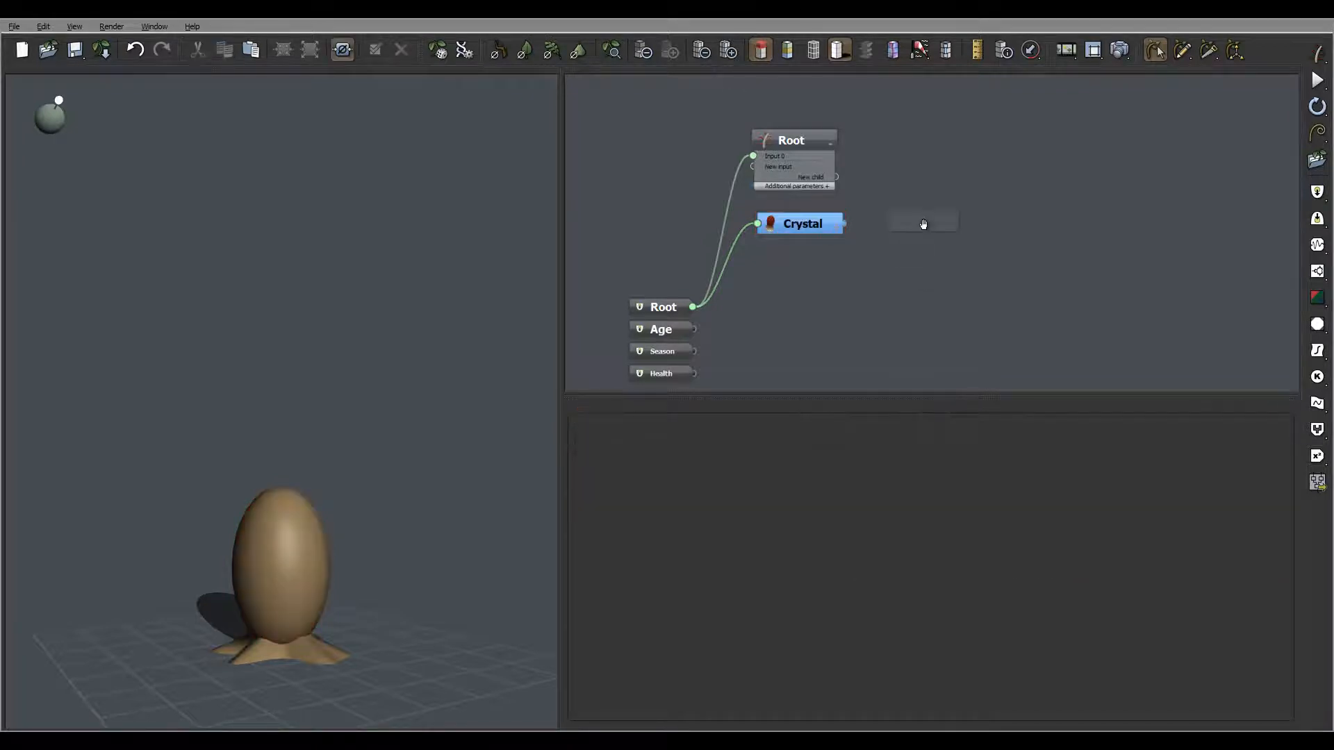
{"action": "right_click", "coordinate": [923, 219]}
{"action": "mouse_move", "coordinate": [962, 223]}
{"action": "left_click", "coordinate": [874, 222]}
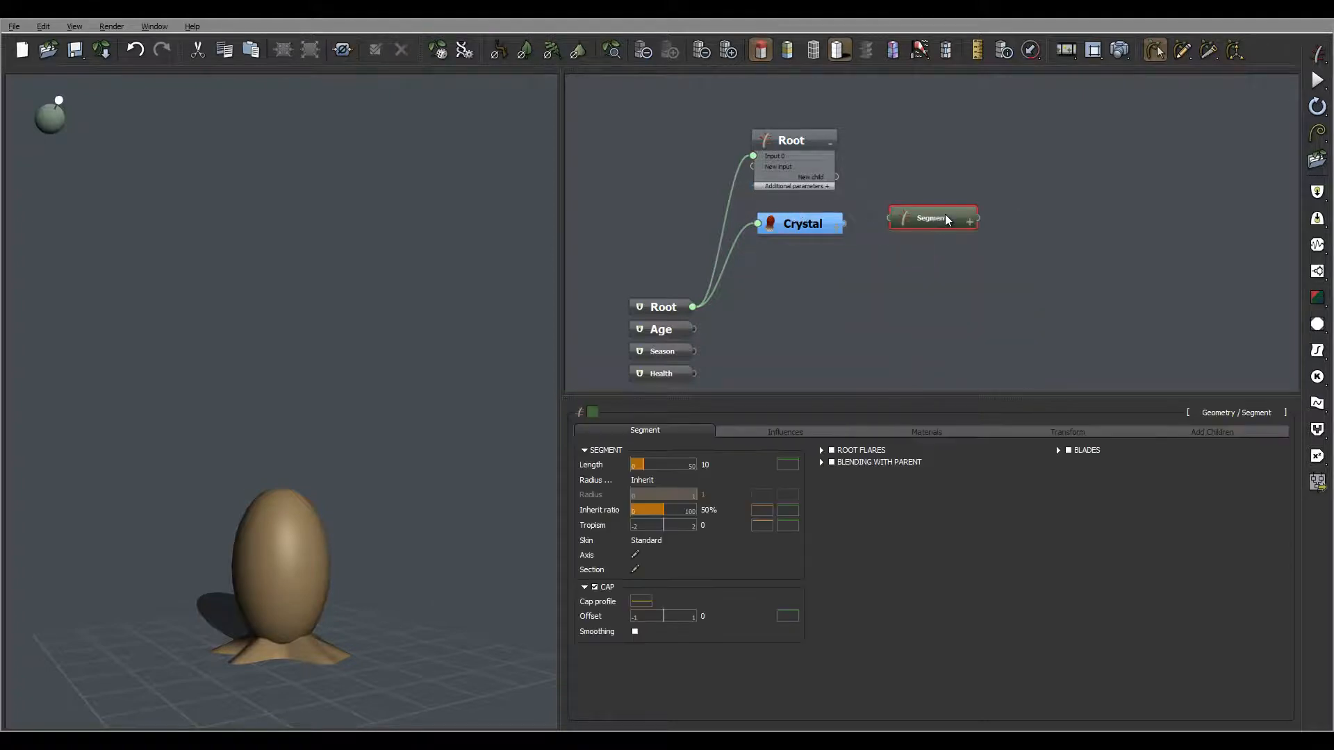
{"action": "double_click", "coordinate": [943, 218]}
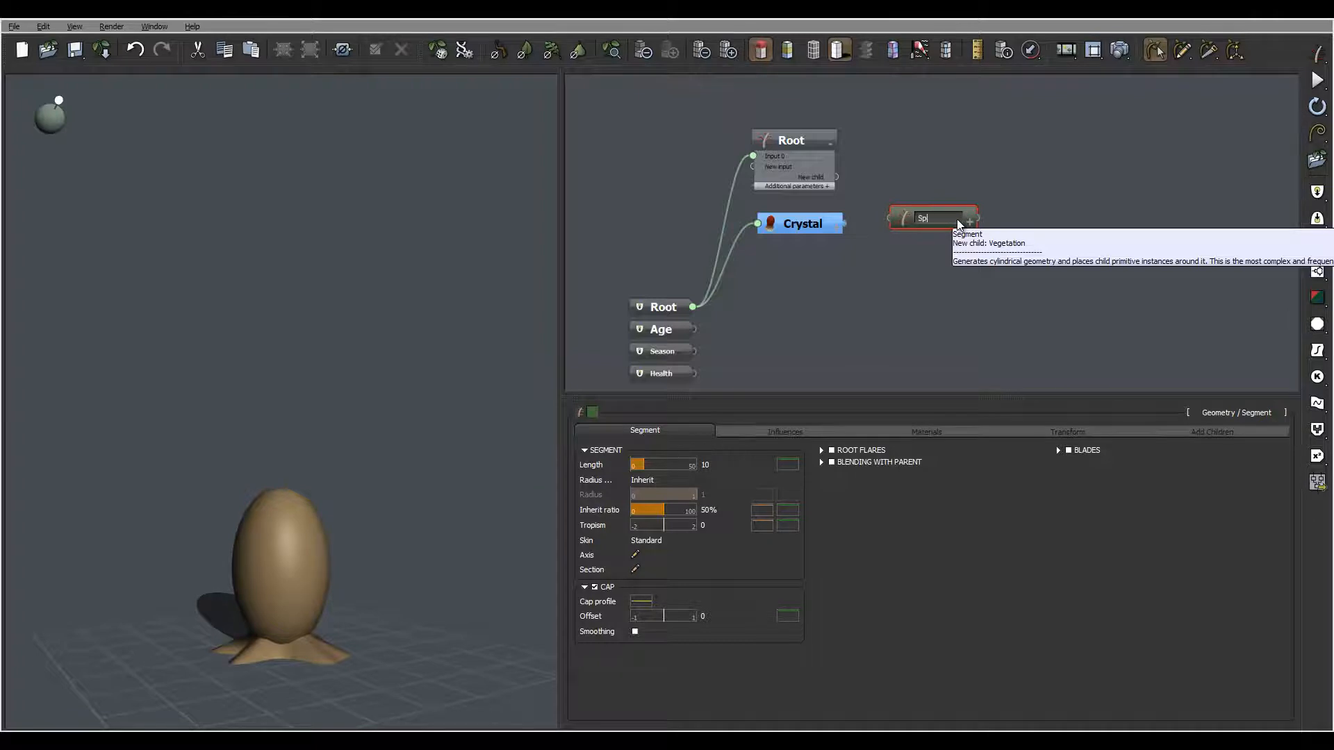
{"action": "type", "text": "Spike"}
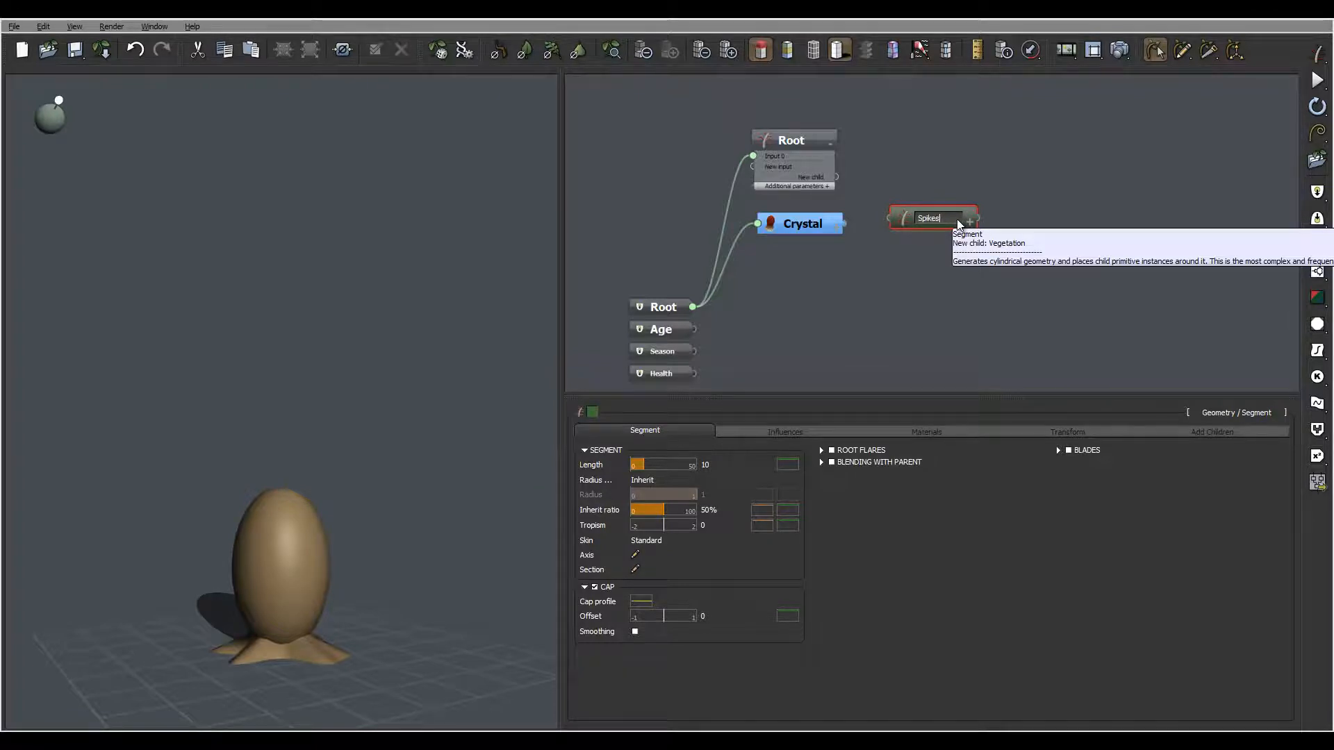
{"action": "type", "text": "s"}
{"action": "key", "text": "Return"}
- Set the Spikes node's color to light blue (RGB 78, 187, 254)
{"action": "left_click", "coordinate": [593, 412]}
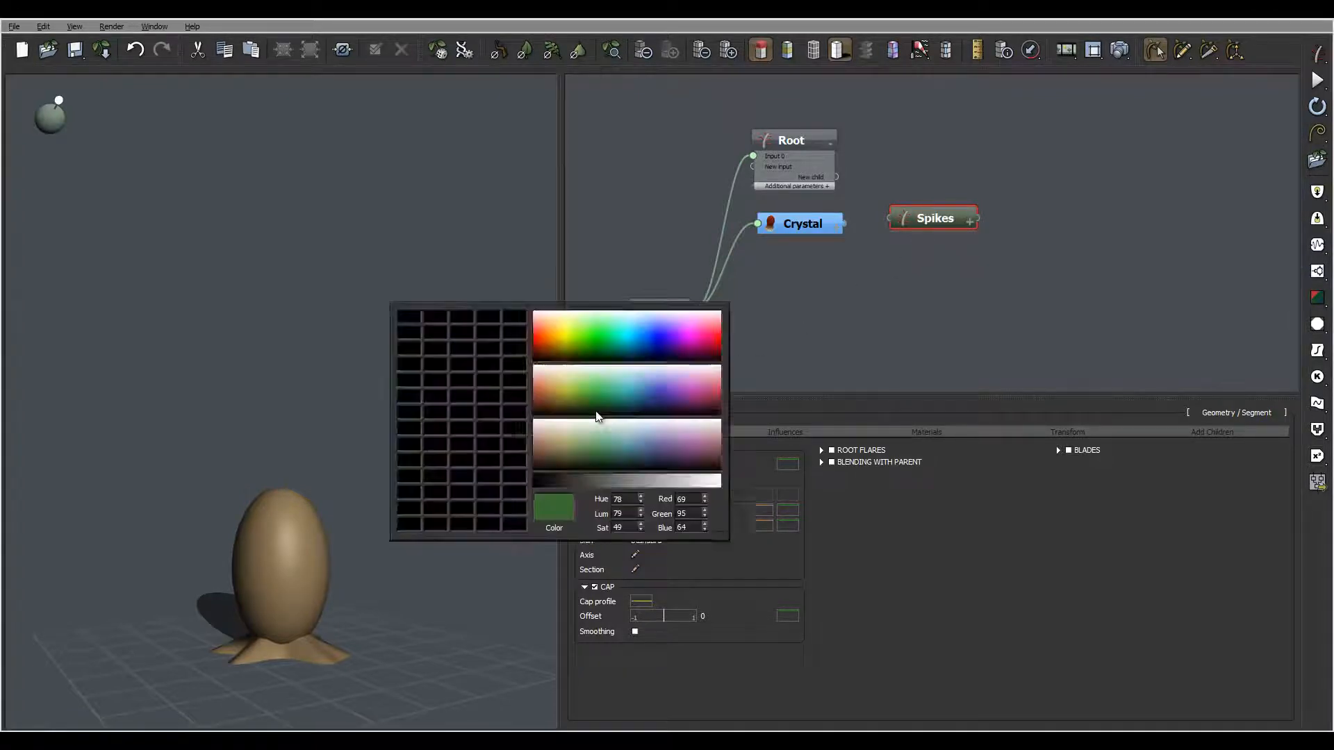
{"action": "left_click_drag", "start_coordinate": [688, 373], "coordinate": [698, 386]}
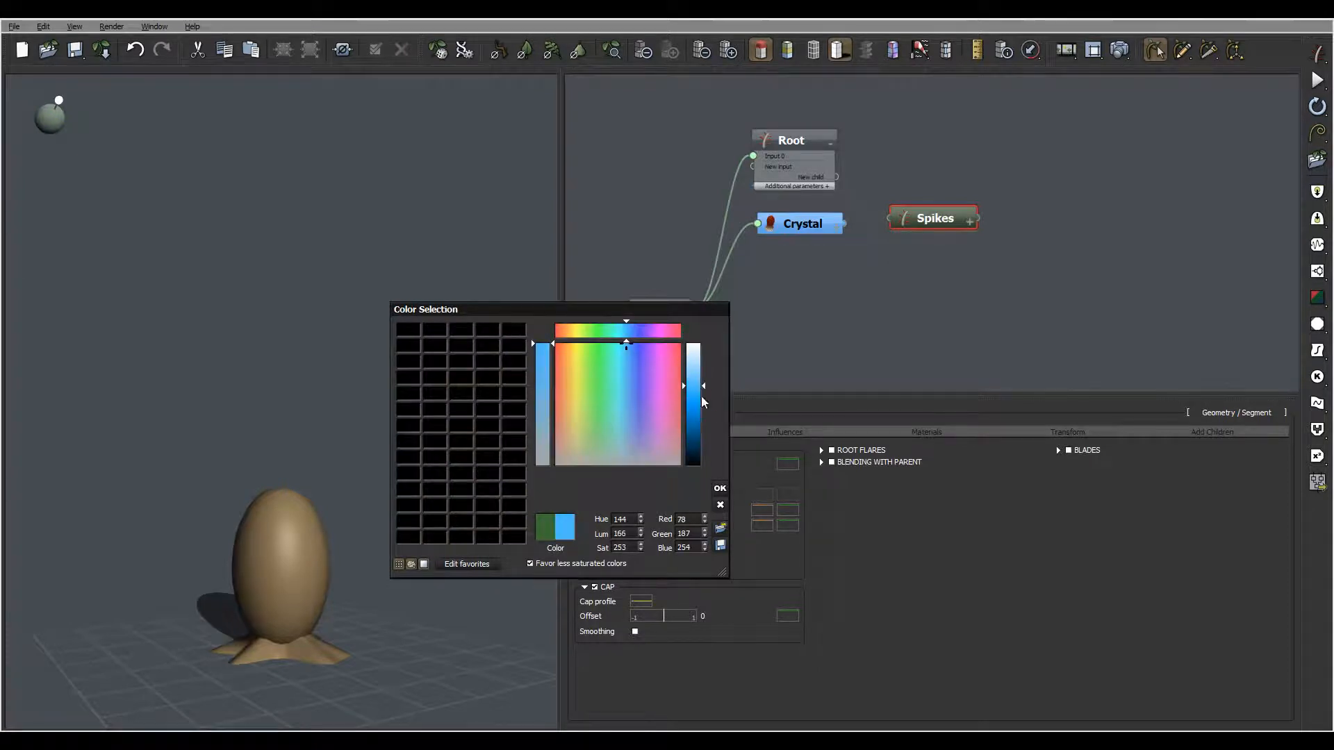
{"action": "left_click", "coordinate": [719, 488]}
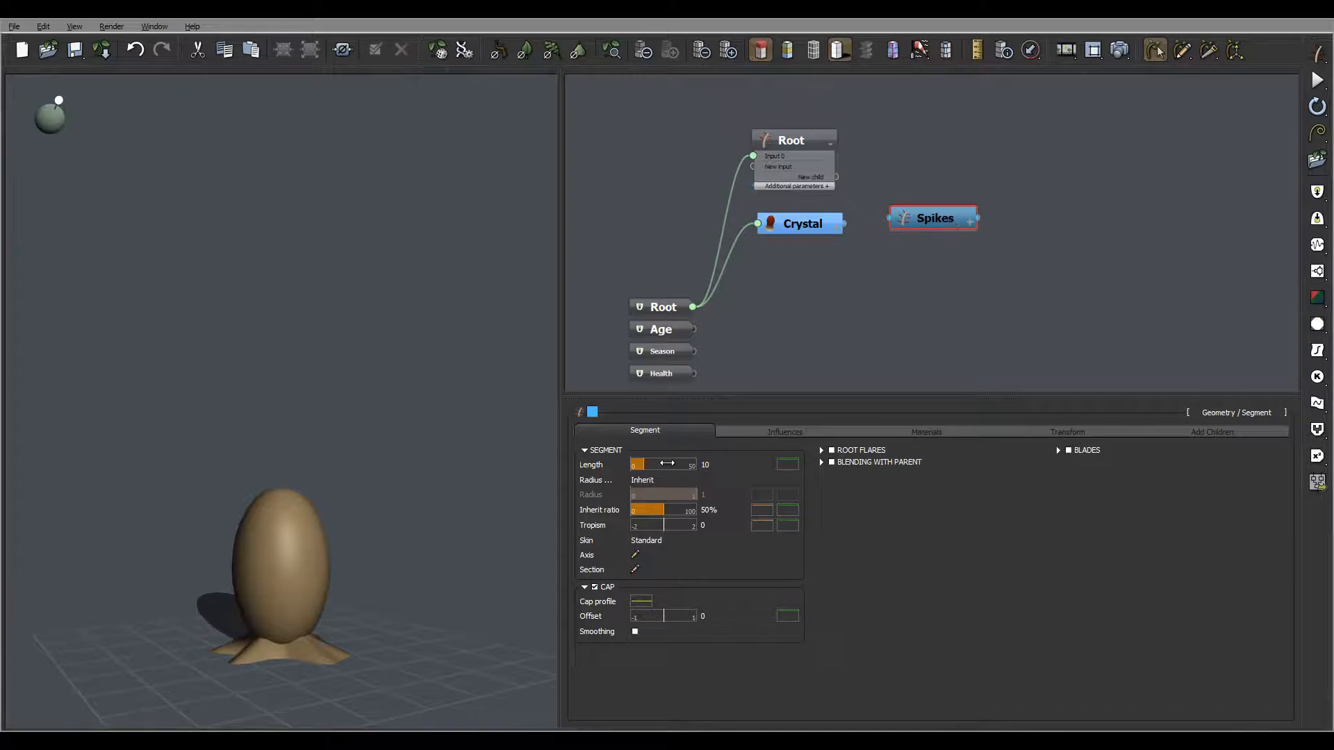
- Set the Spikes segment's length to 0.5 and its radius to user defined, 0.2 with a variation of 0.05
{"action": "double_click", "coordinate": [718, 465]}
{"action": "type", "text": "0.5"}
{"action": "mouse_move", "coordinate": [307, 537]}
{"action": "right_mouse_down"}
{"action": "mouse_move", "coordinate": [352, 559]}
{"action": "mouse_move", "coordinate": [306, 518]}
{"action": "right_mouse_up"}
{"action": "right_click_drag", "start_coordinate": [402, 497], "coordinate": [314, 508]}
{"action": "left_click", "coordinate": [656, 481]}
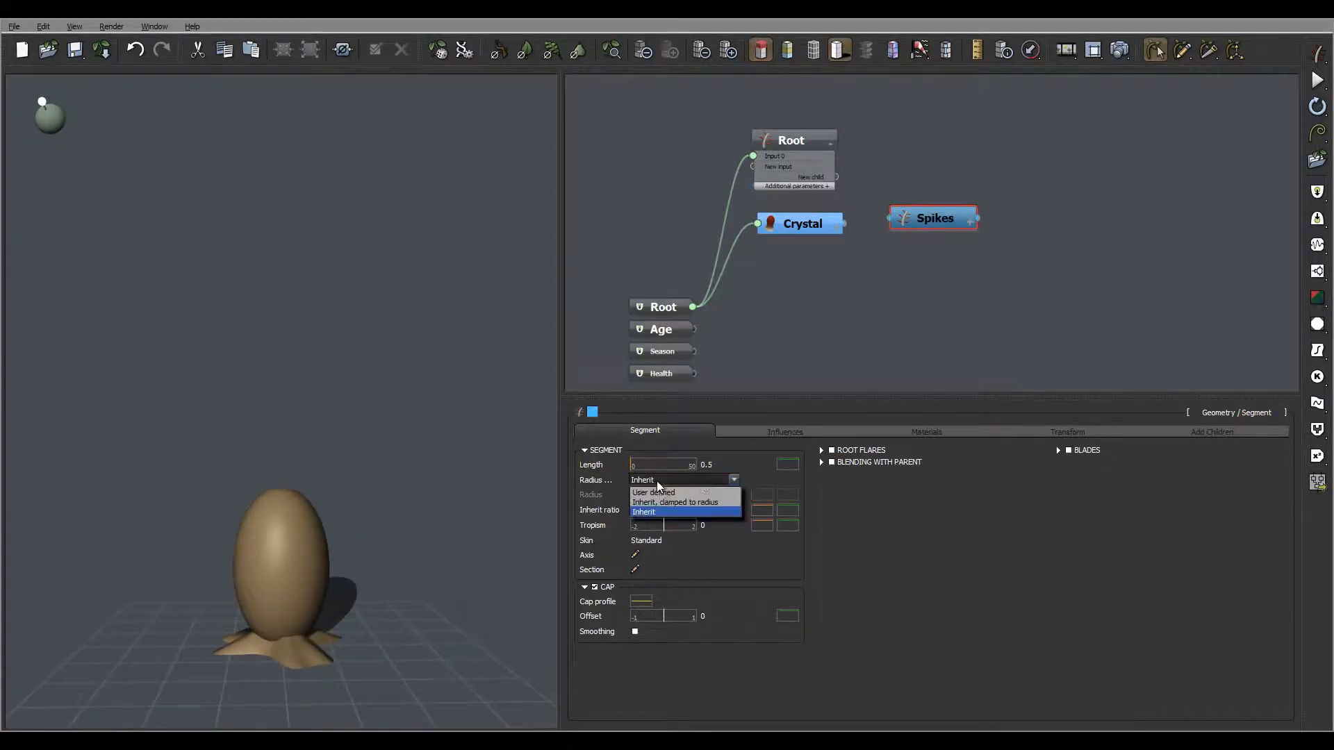
{"action": "left_click", "coordinate": [695, 492]}
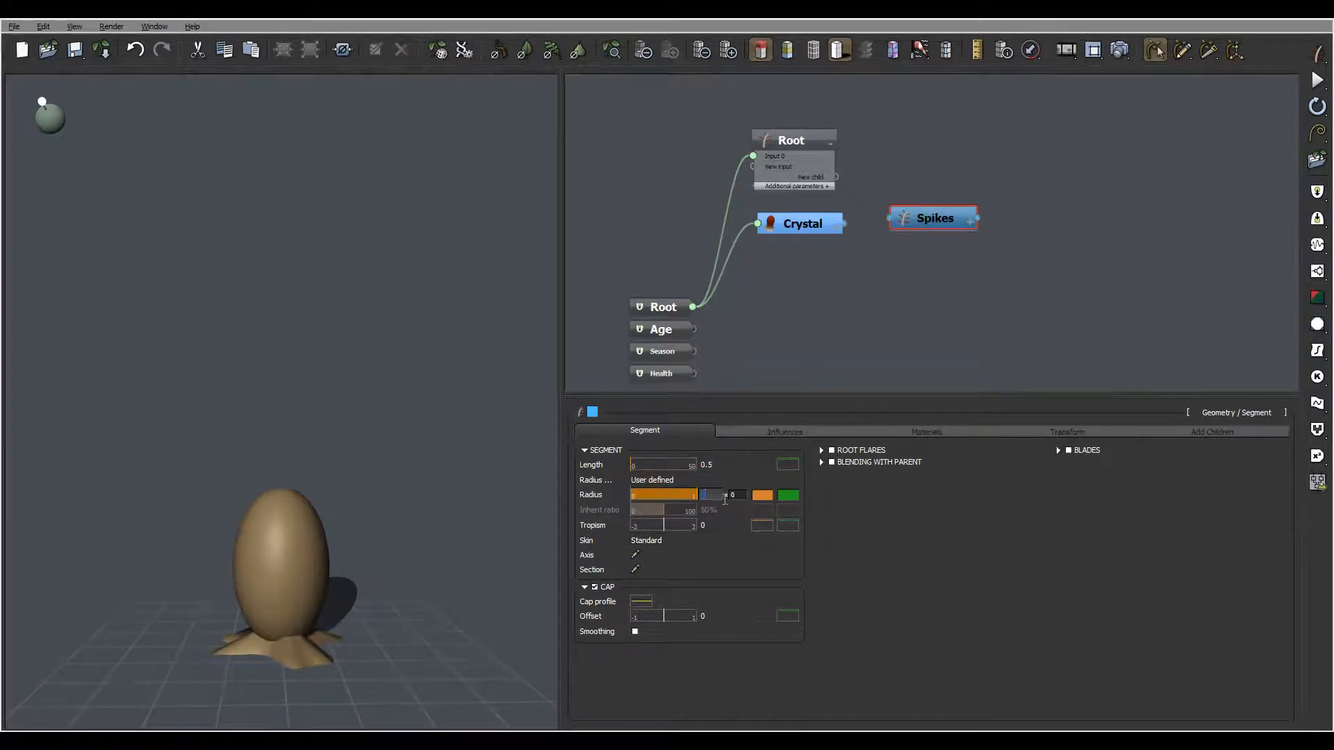
{"action": "type", "text": ".2"}
{"action": "key", "text": "Tab"}
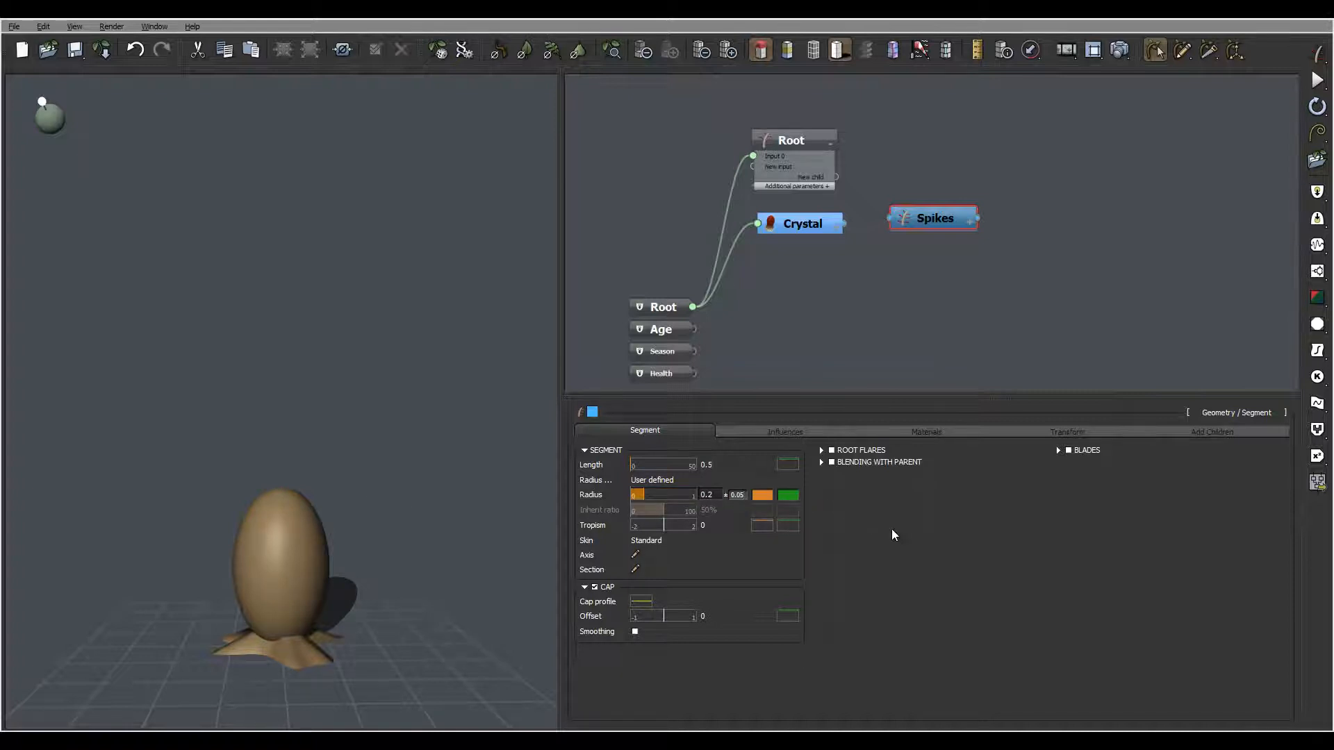
{"action": "key", "text": "Return"}
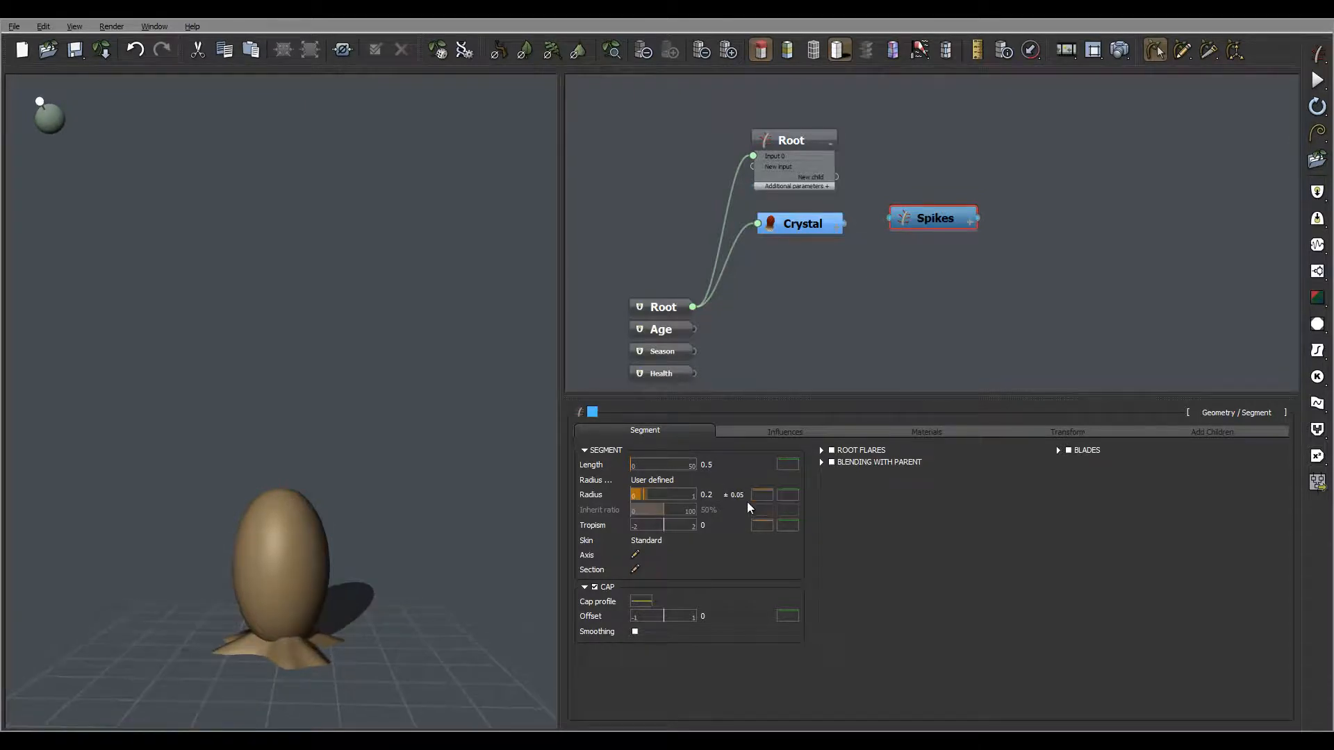
- Lower the end keypoint of the Spikes radius profile so the spikes taper toward their tips
{"action": "left_click", "coordinate": [763, 493]}
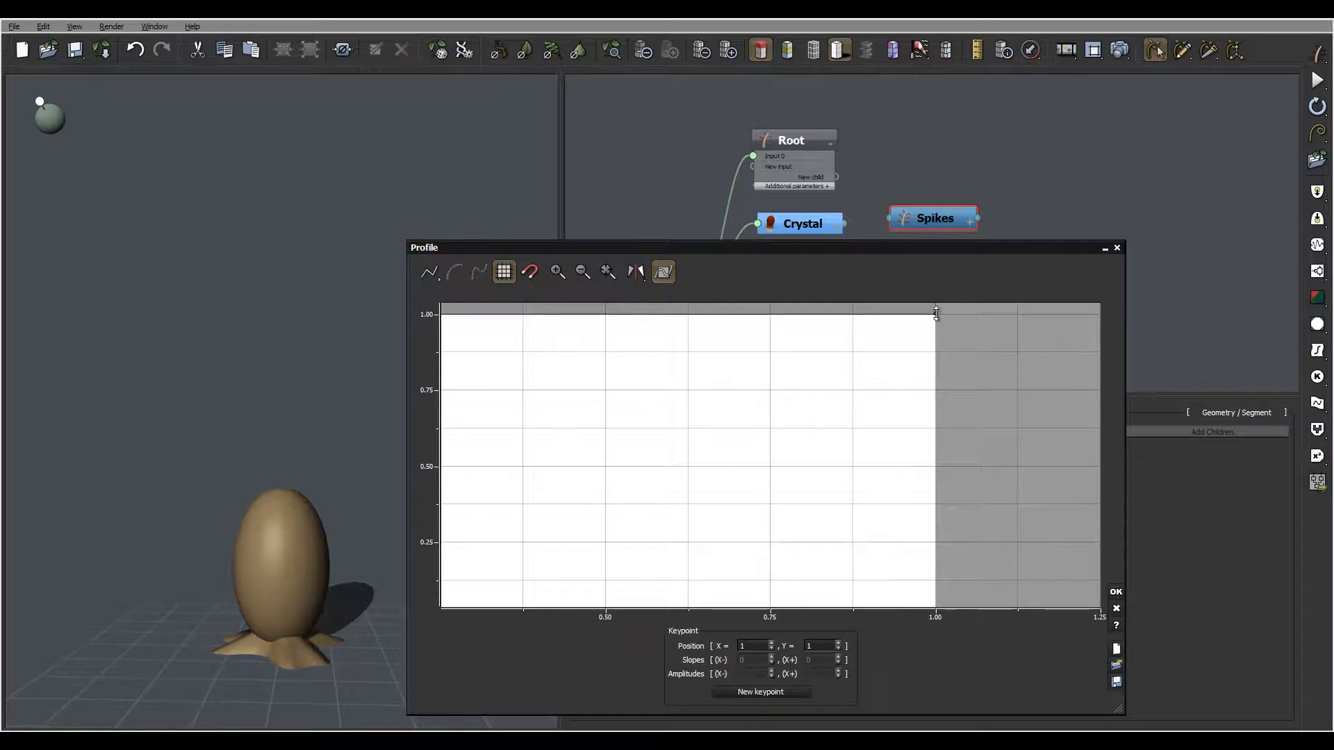
{"action": "left_click_drag", "start_coordinate": [936, 314], "coordinate": [920, 487]}
{"action": "left_click", "coordinate": [1115, 591]}
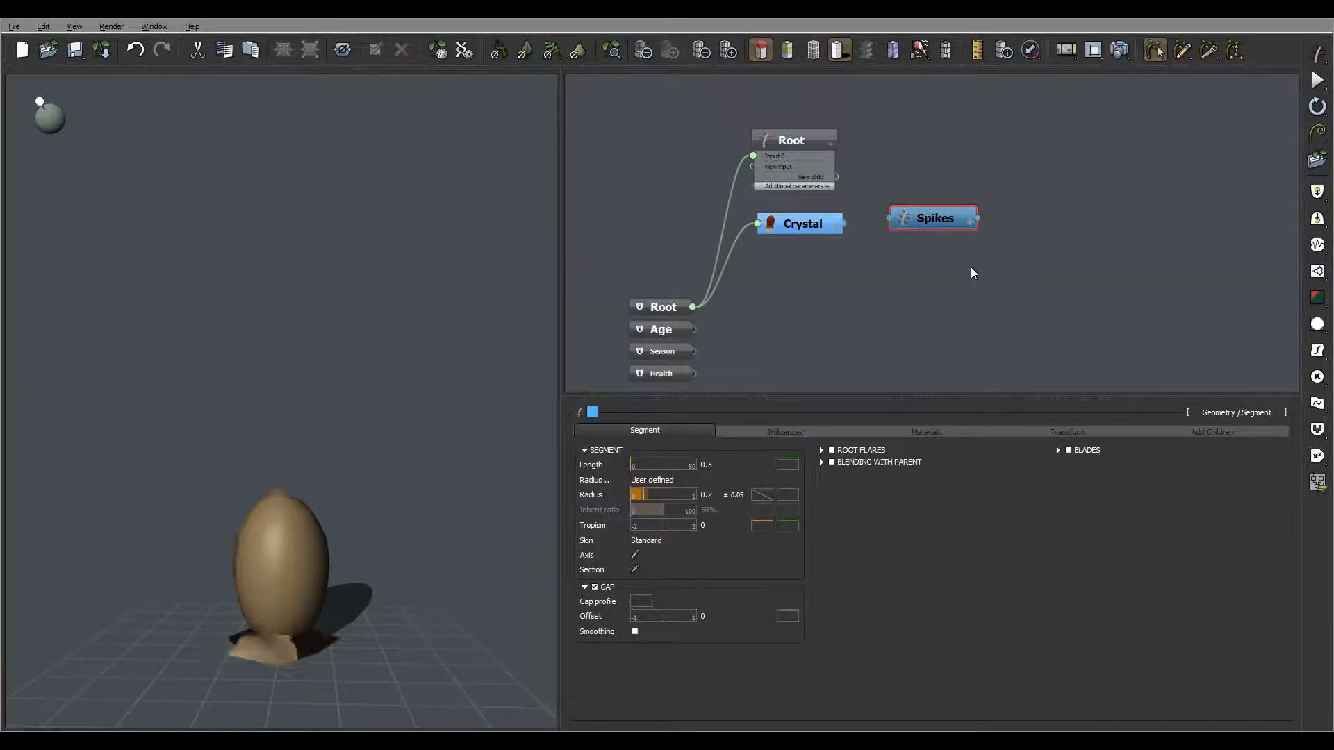
- Connect the Spikes node to the Crystal node's output and align both nodes in a row
{"action": "left_click_drag", "start_coordinate": [891, 219], "coordinate": [844, 223]}
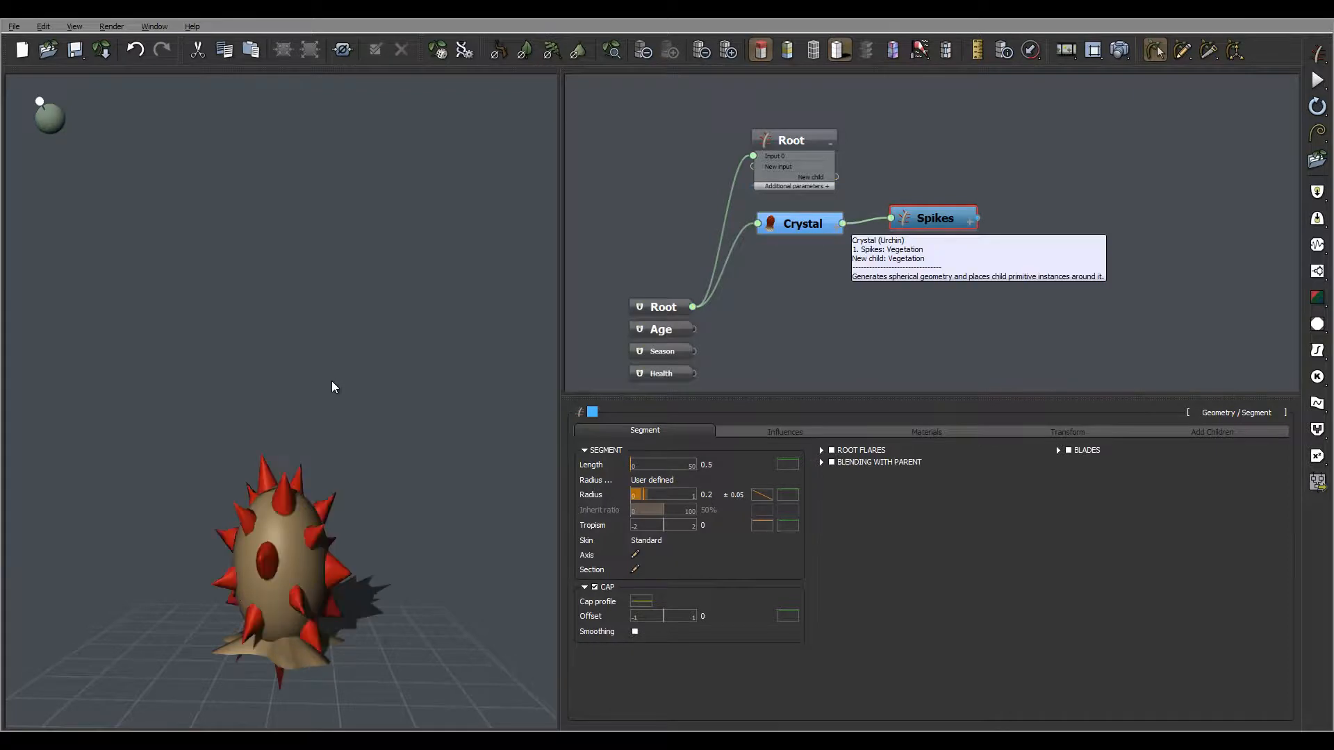
{"action": "left_click_drag", "start_coordinate": [331, 384], "coordinate": [272, 353]}
{"action": "left_click_drag", "start_coordinate": [329, 394], "coordinate": [329, 528]}
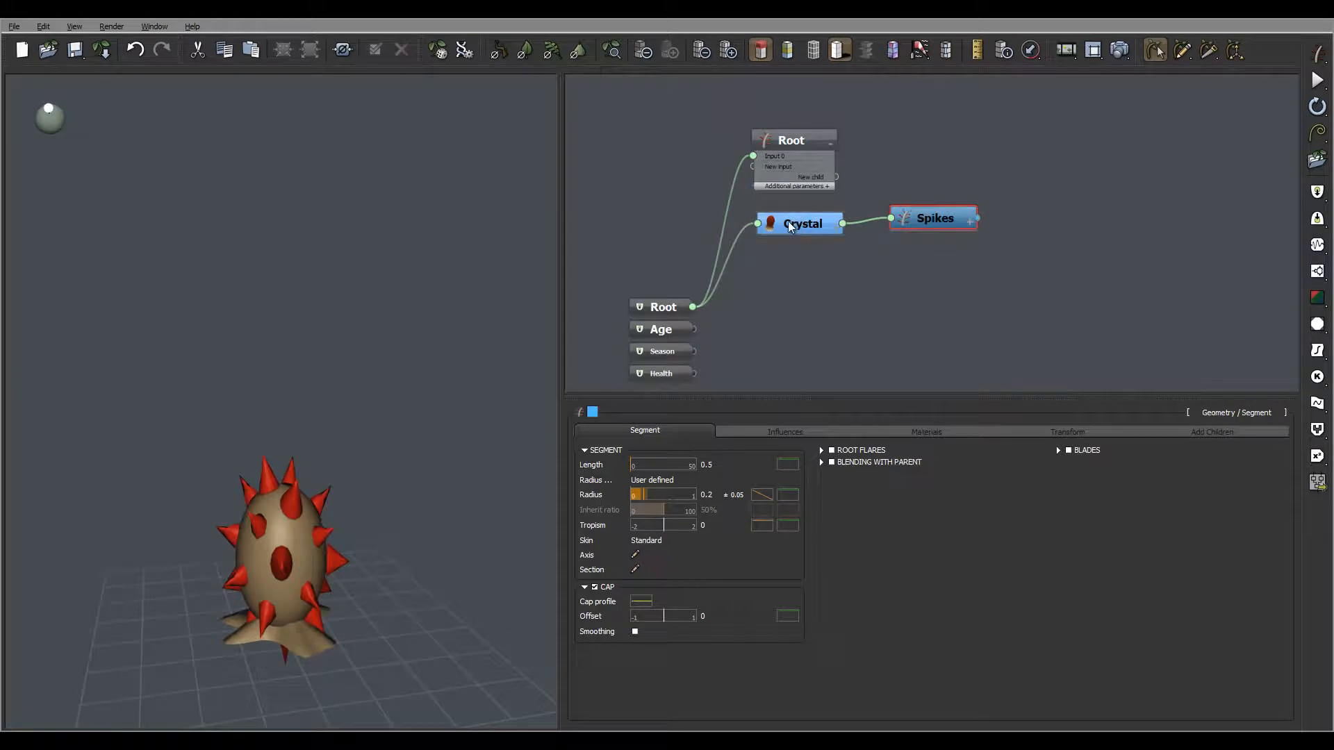
{"action": "left_click", "coordinate": [806, 224]}
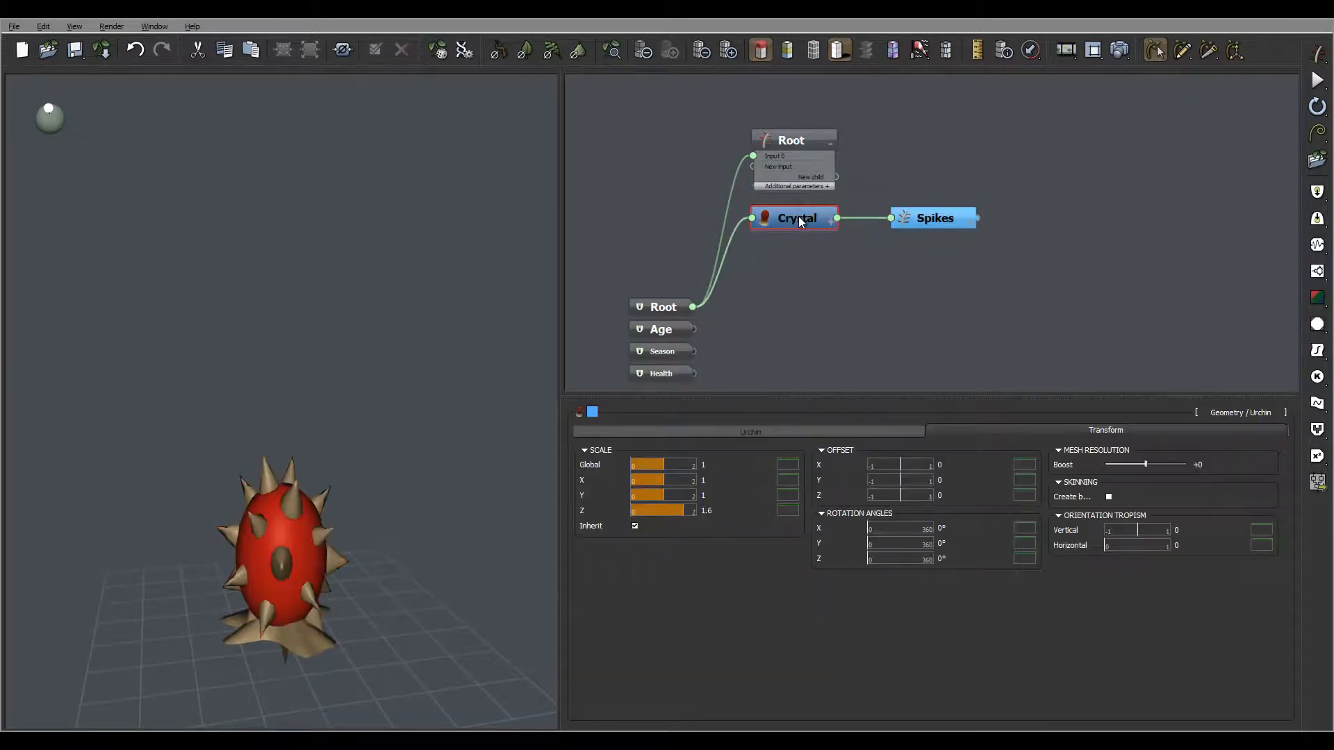
{"action": "left_click", "coordinate": [931, 224]}
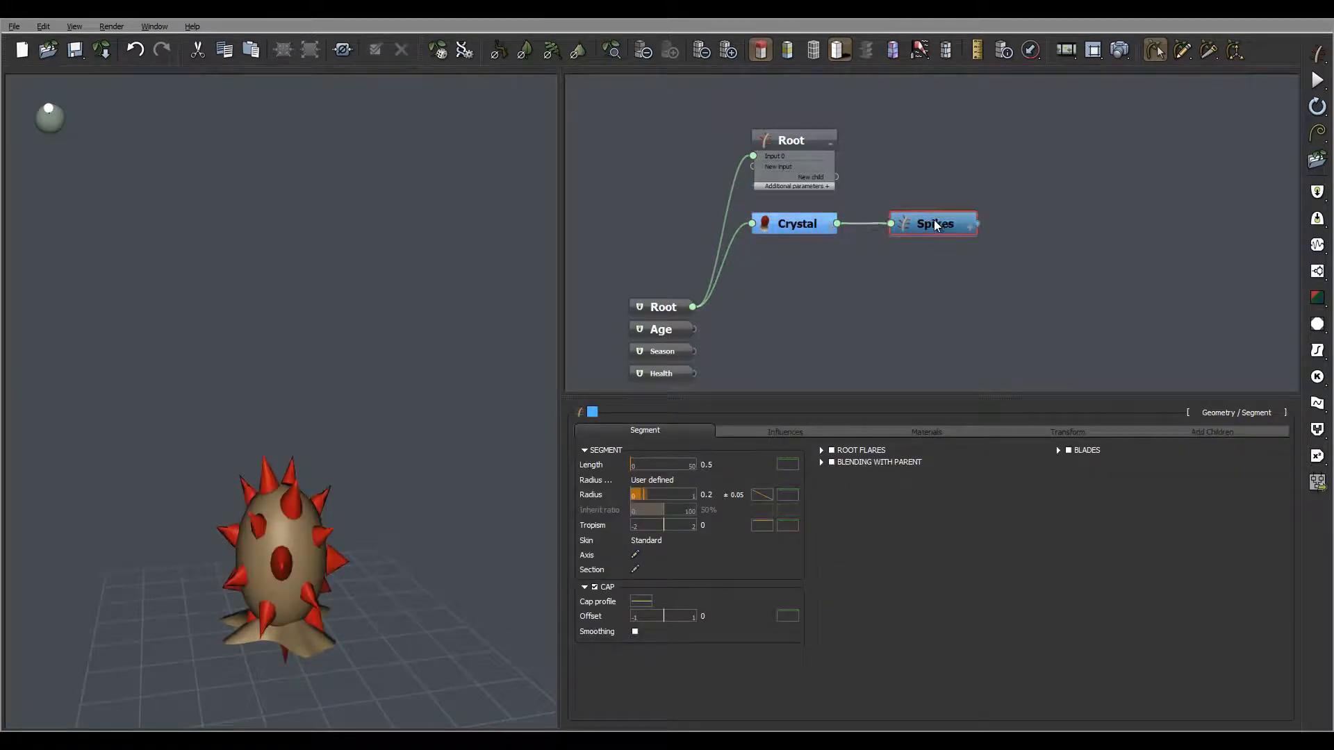
- Try root flares on the Spikes segment
{"action": "left_click", "coordinate": [831, 450]}
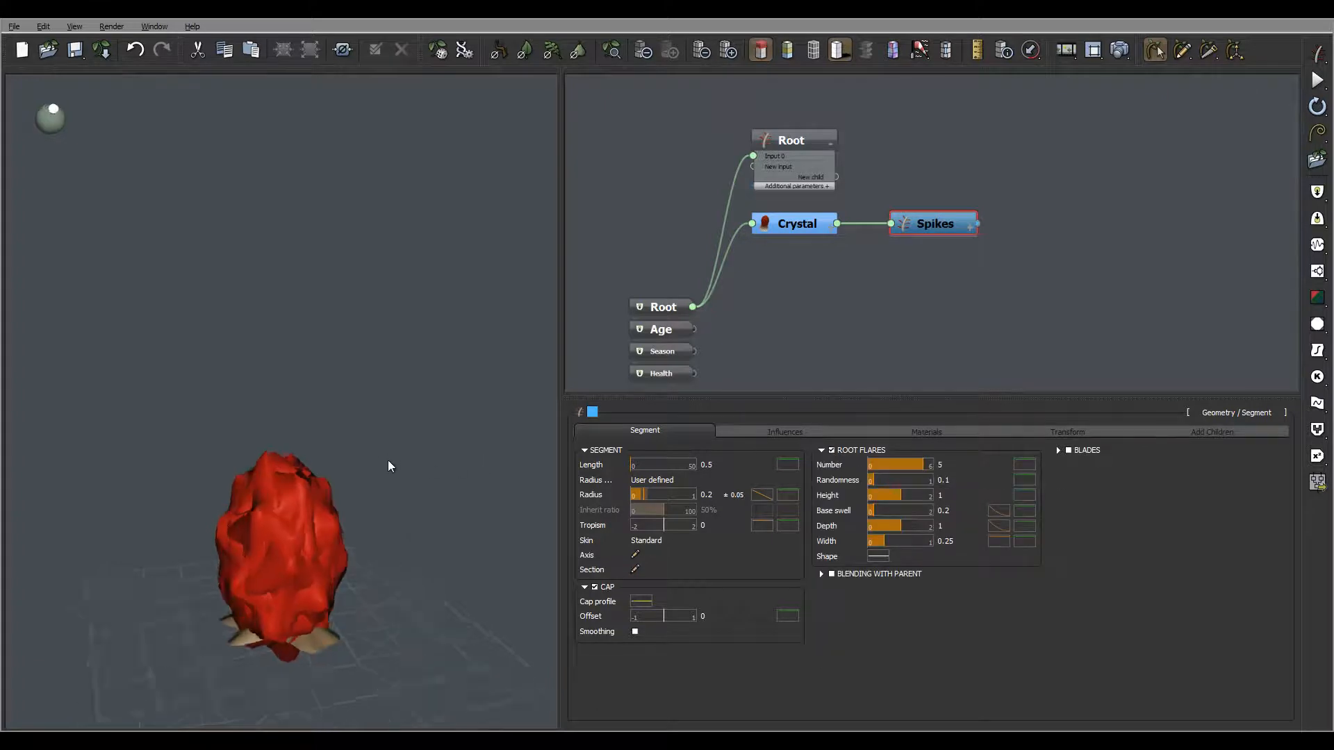
{"action": "mouse_move", "coordinate": [303, 435]}
{"action": "right_mouse_down"}
{"action": "mouse_move", "coordinate": [154, 415]}
{"action": "mouse_move", "coordinate": [254, 432]}
{"action": "right_mouse_up"}
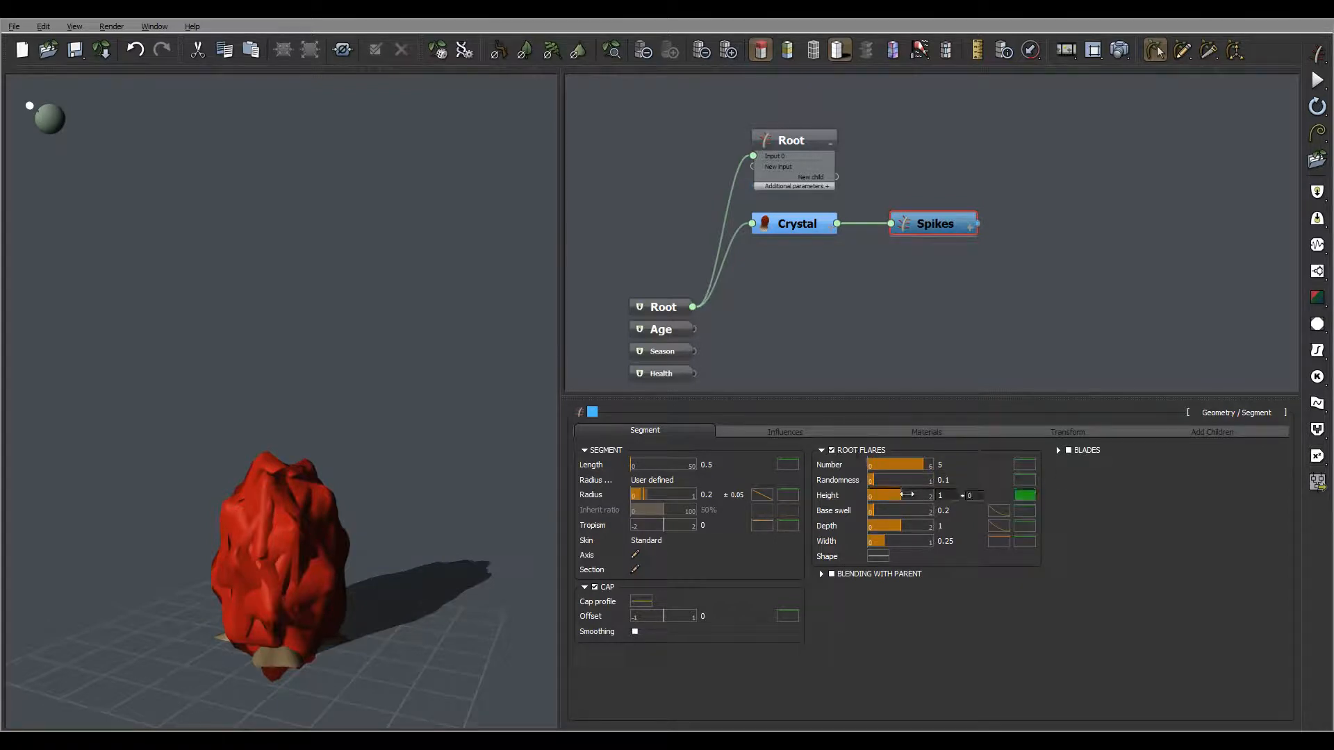
{"action": "left_click", "coordinate": [831, 450]}
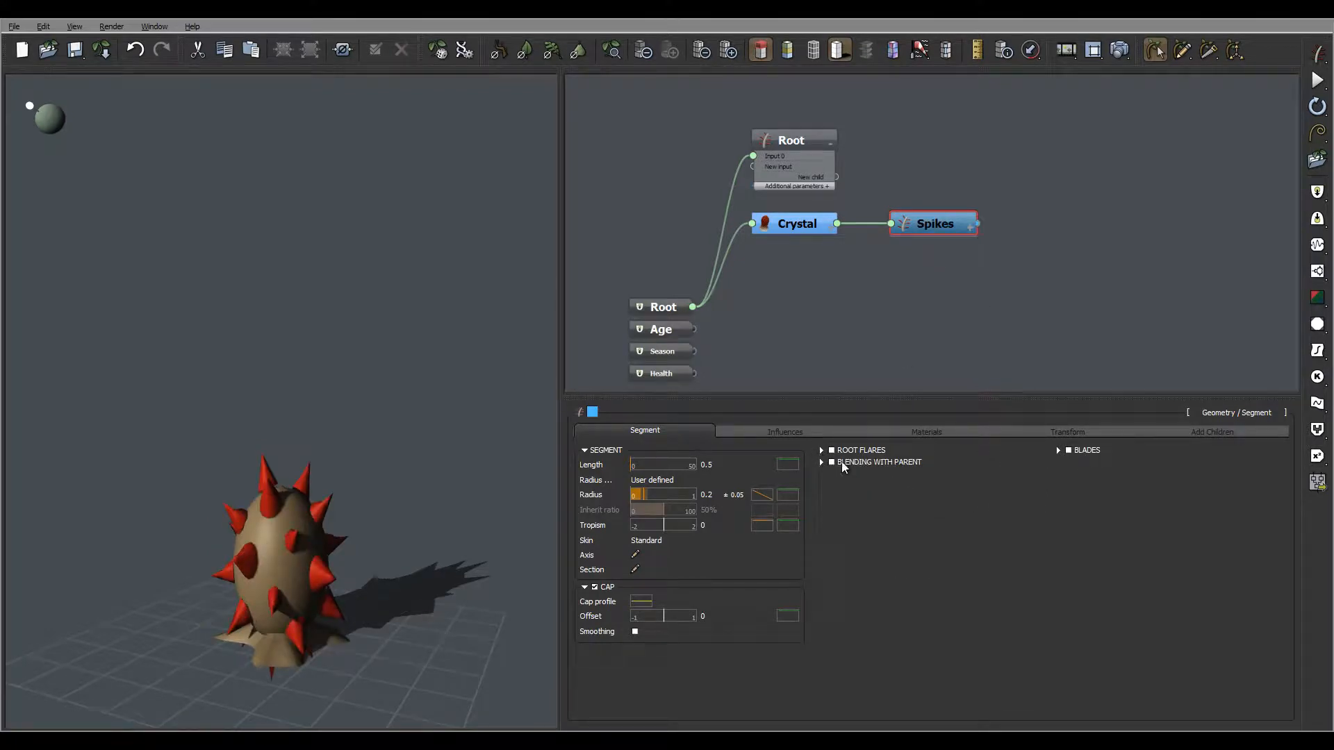
- Enable blending with the parent for the Spikes segment
{"action": "left_click", "coordinate": [842, 463]}
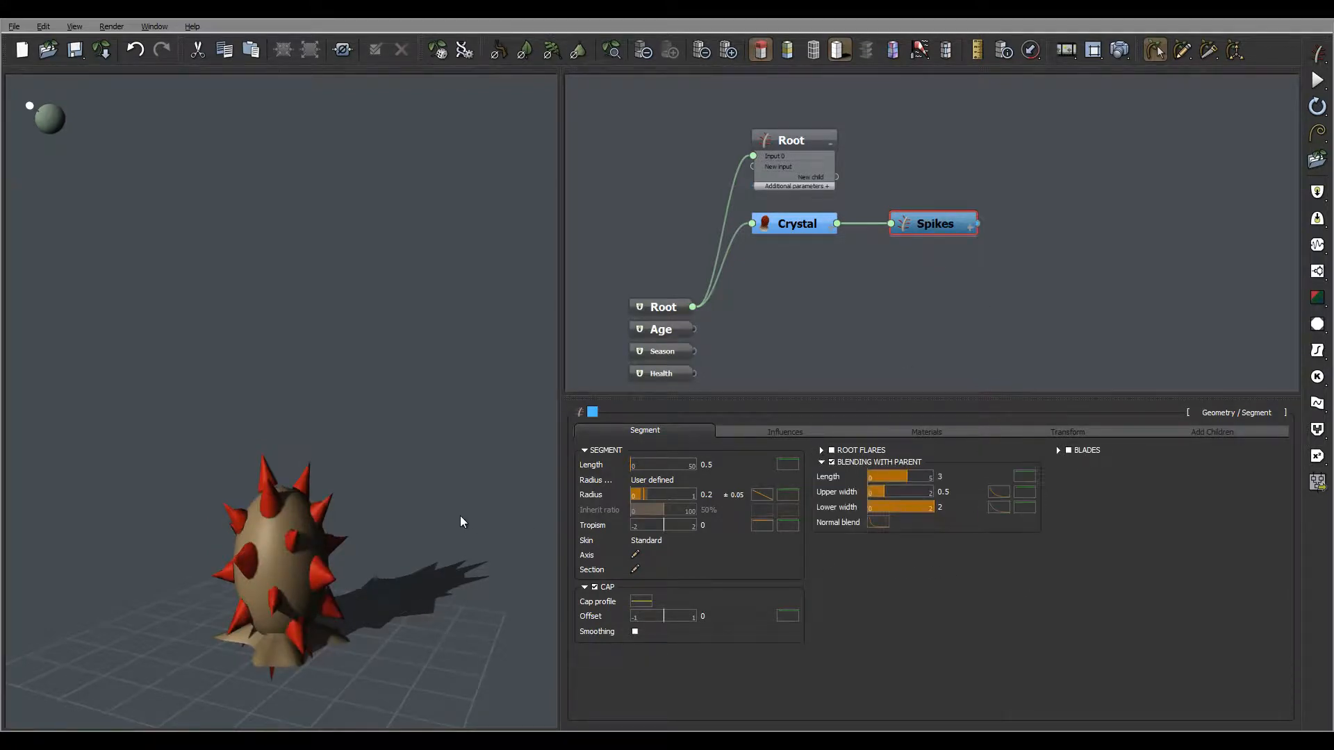
- Set the Crystal urchin's distribution number to 48
{"action": "right_click_drag", "start_coordinate": [284, 496], "coordinate": [332, 552]}
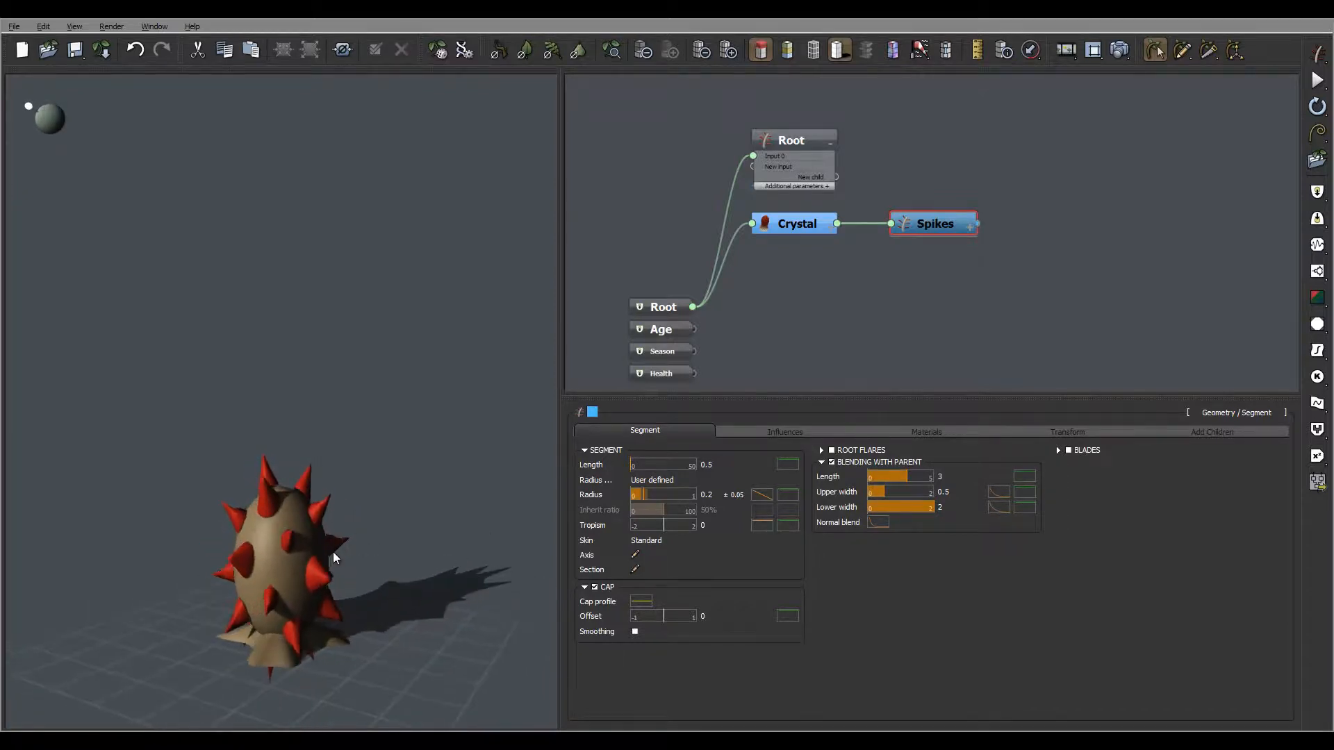
{"action": "right_click_drag", "start_coordinate": [322, 498], "coordinate": [273, 486]}
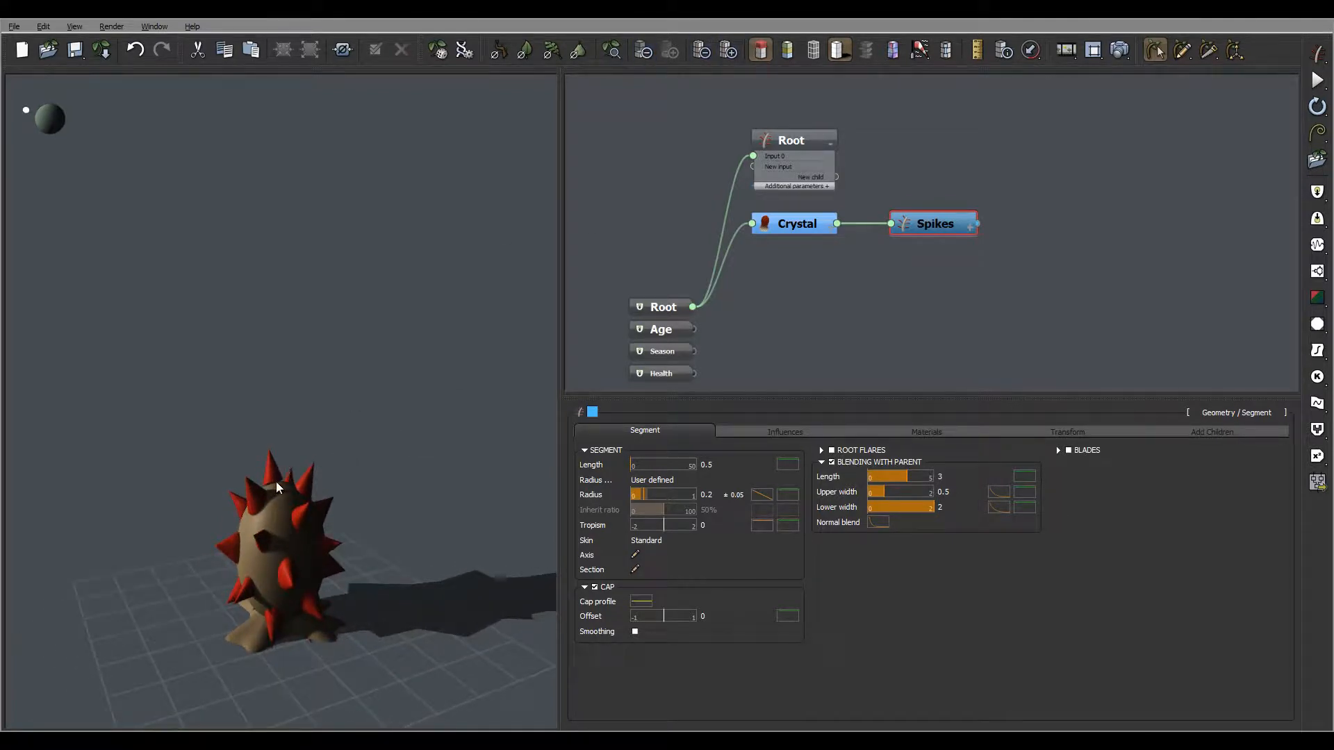
{"action": "right_click_drag", "start_coordinate": [277, 481], "coordinate": [409, 464]}
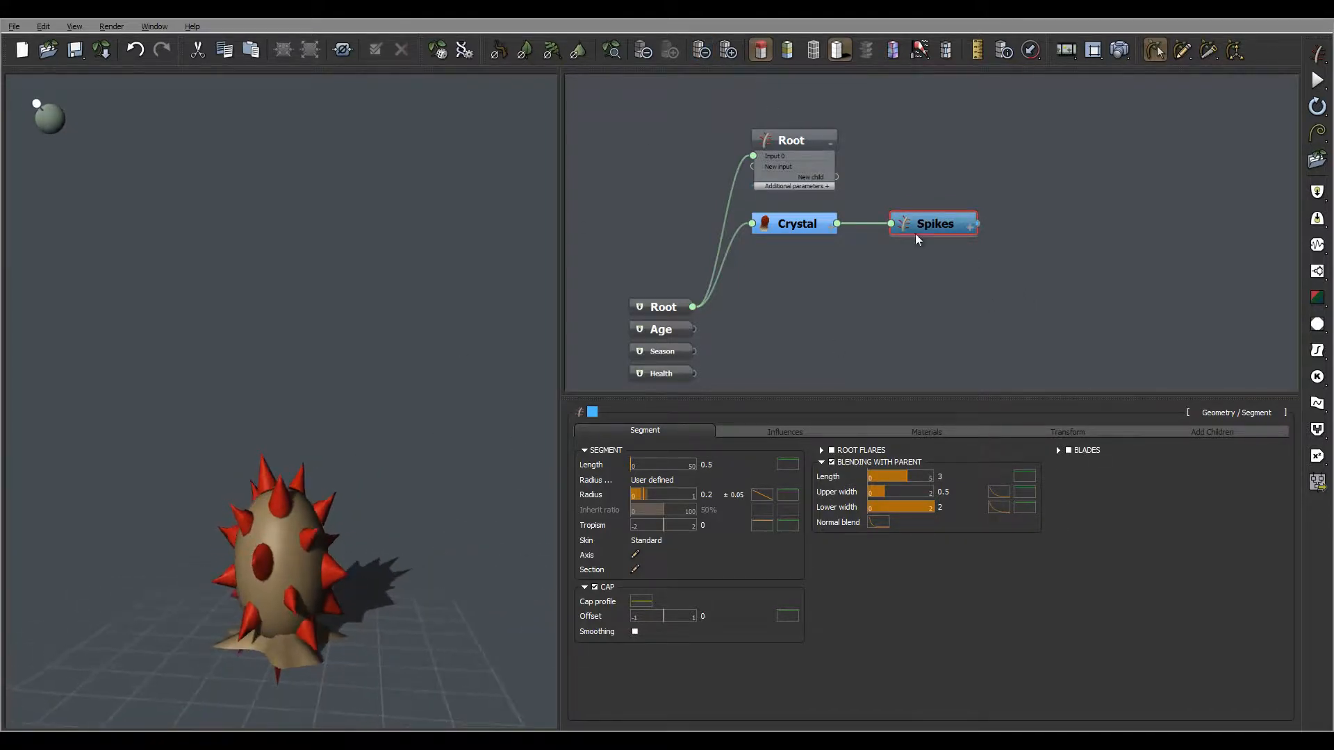
{"action": "left_click", "coordinate": [805, 227]}
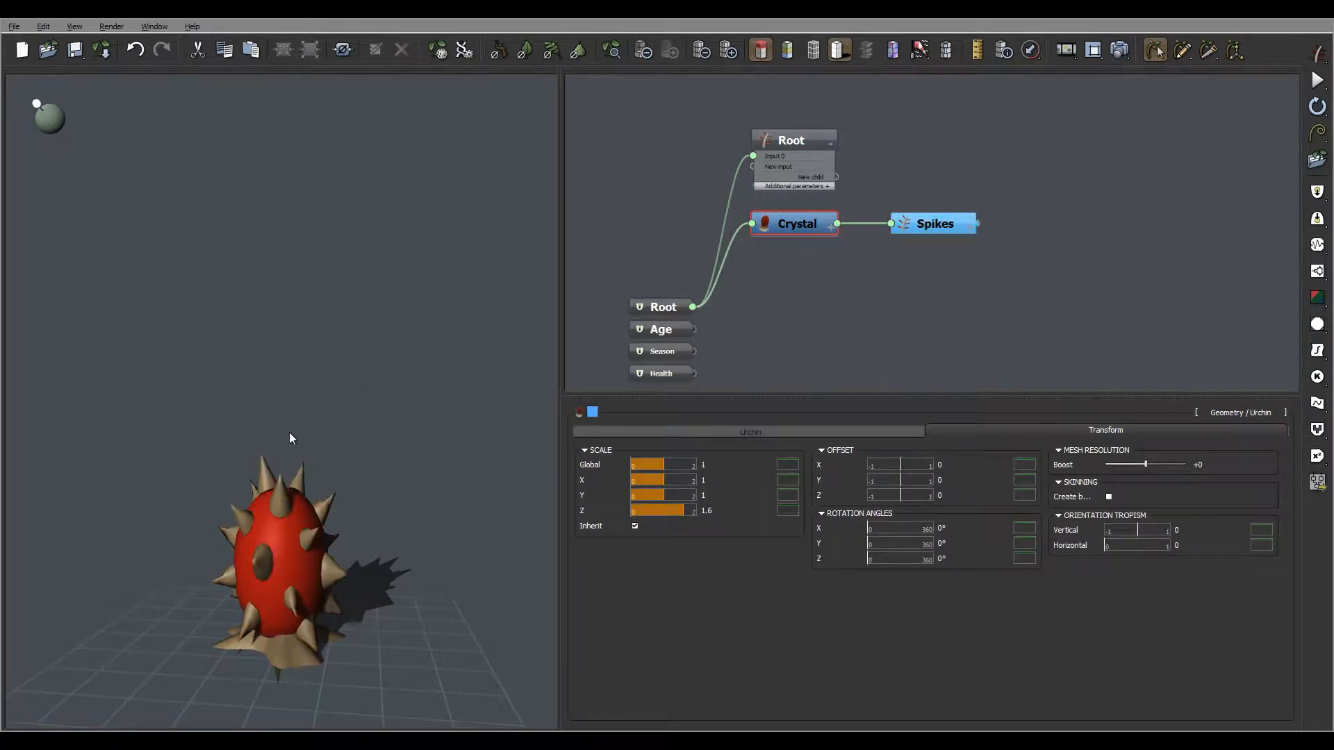
{"action": "right_click_drag", "start_coordinate": [290, 438], "coordinate": [286, 498]}
{"action": "mouse_move", "coordinate": [337, 558]}
{"action": "right_mouse_down"}
{"action": "mouse_move", "coordinate": [316, 535]}
{"action": "mouse_move", "coordinate": [350, 552]}
{"action": "right_mouse_up"}
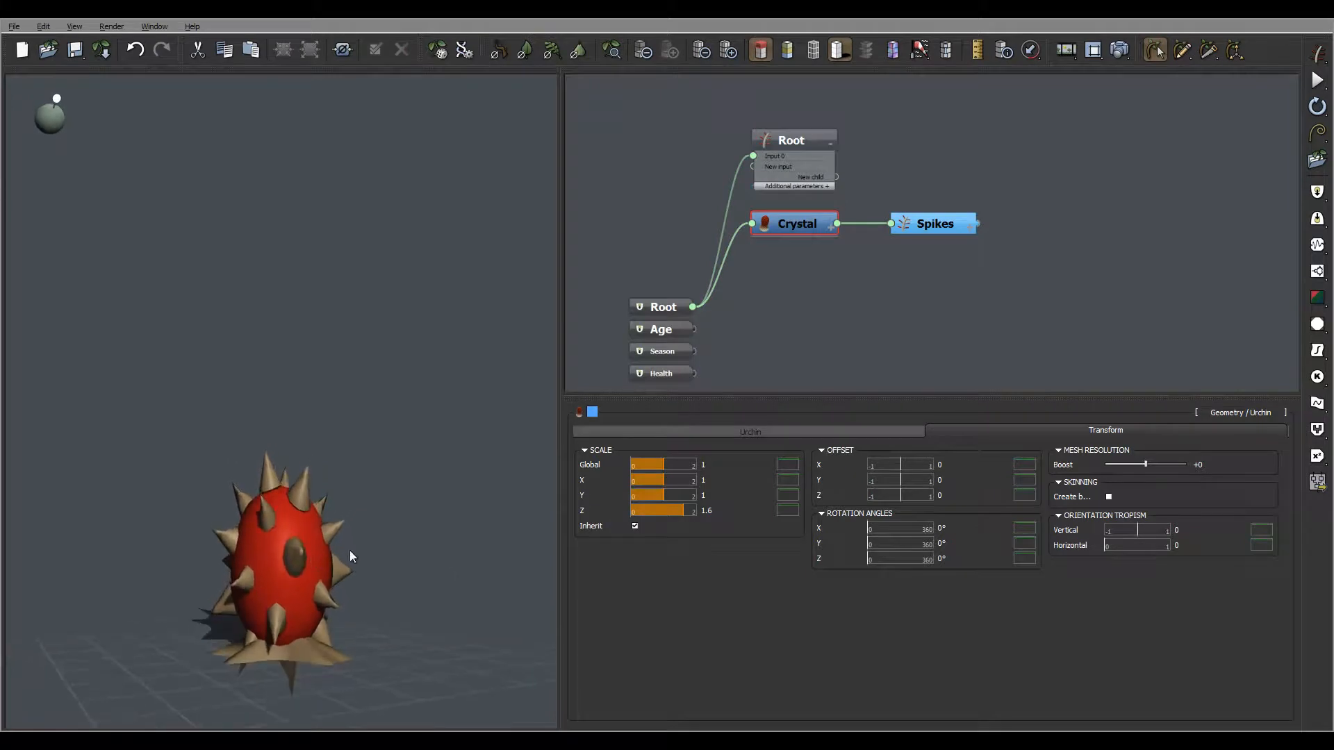
{"action": "left_click", "coordinate": [777, 429]}
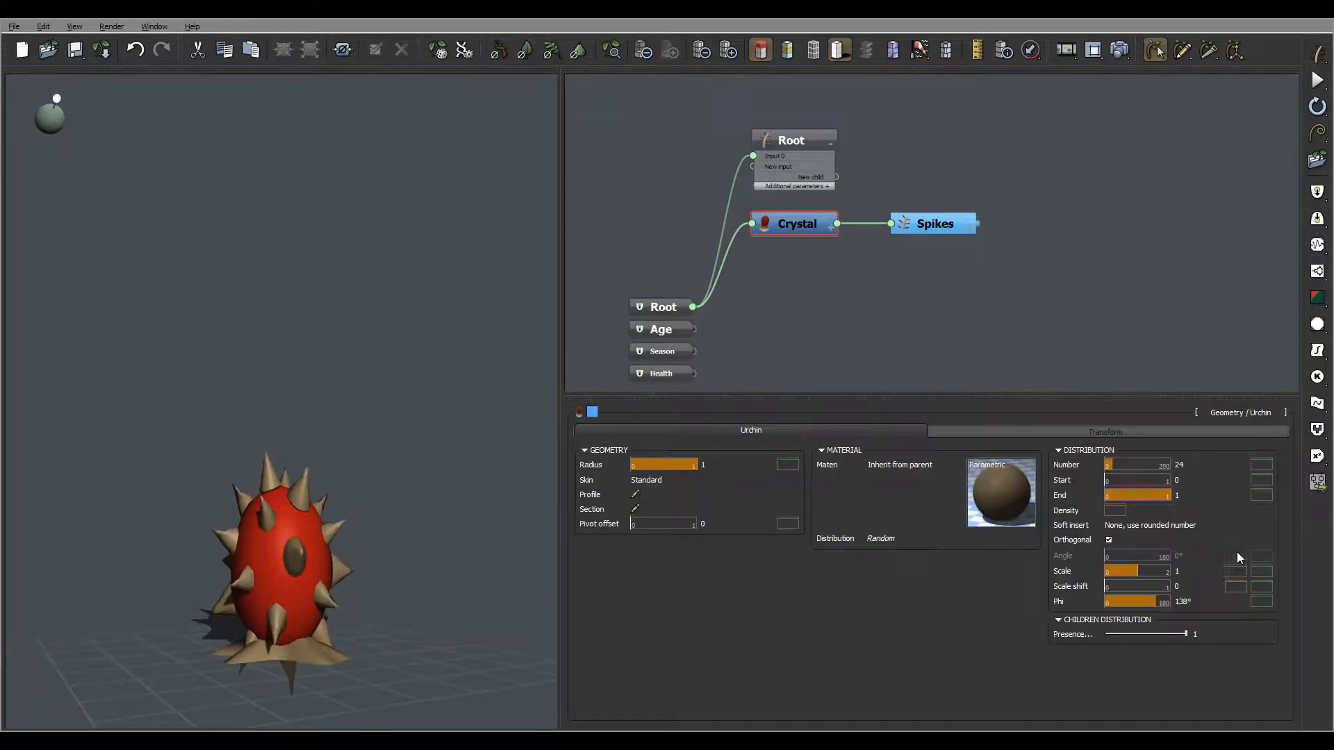
{"action": "double_click", "coordinate": [1191, 465]}
{"action": "type", "text": "48"}
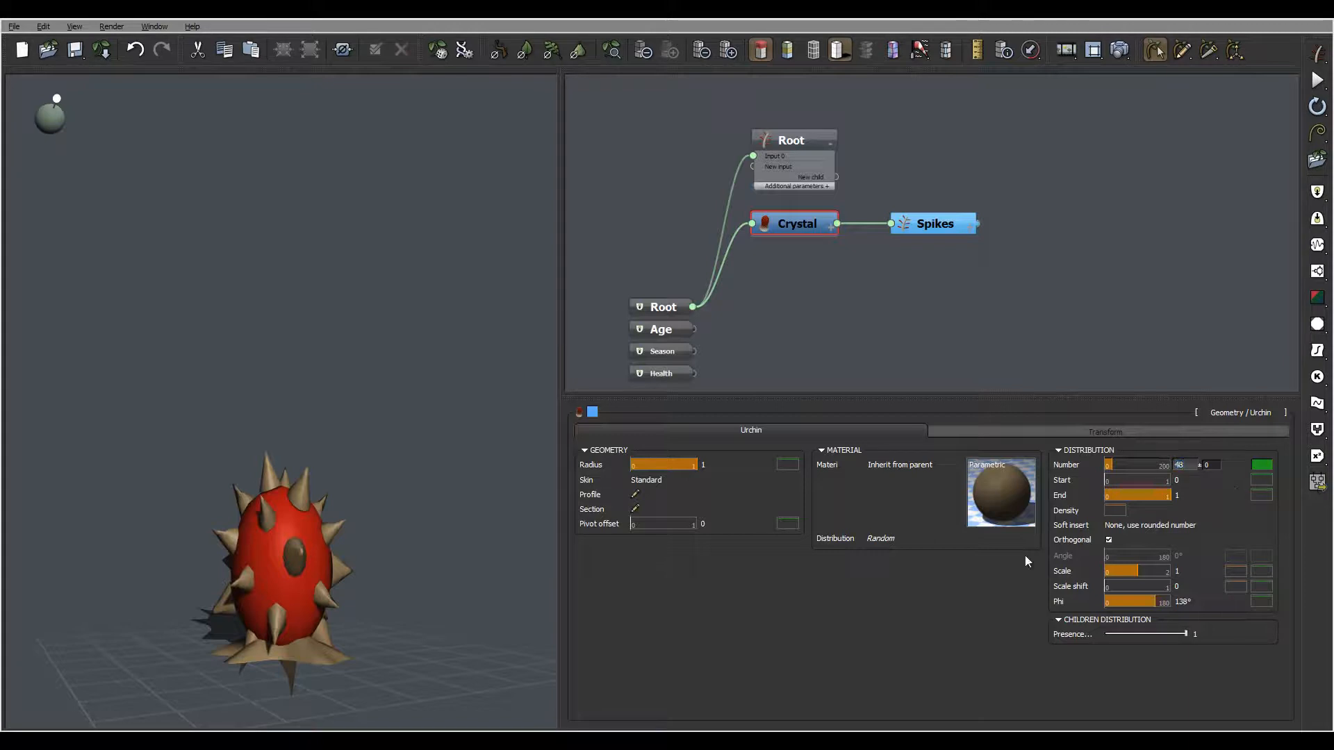
{"action": "key", "text": "Return"}
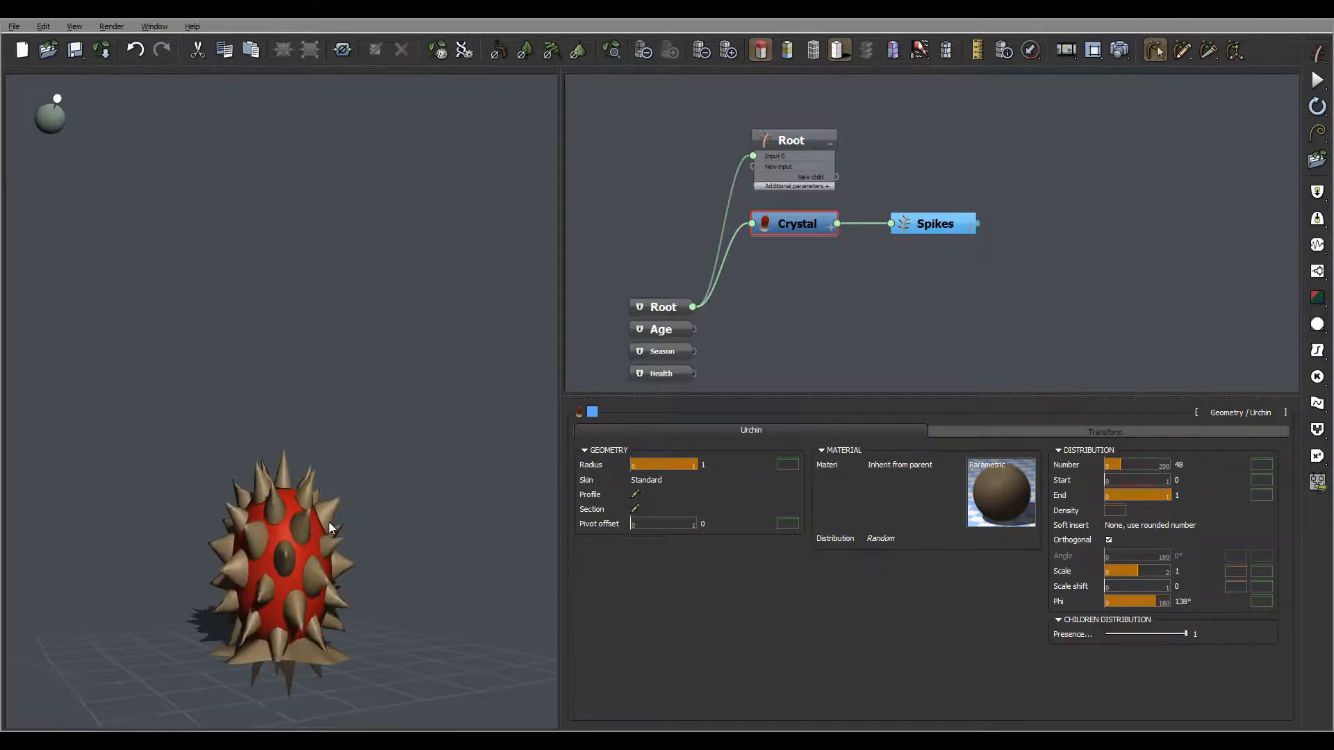
- Raise the Crystal distribution start to 0.34 so that spikes grow only higher up the body
{"action": "right_click_drag", "start_coordinate": [327, 523], "coordinate": [390, 544]}
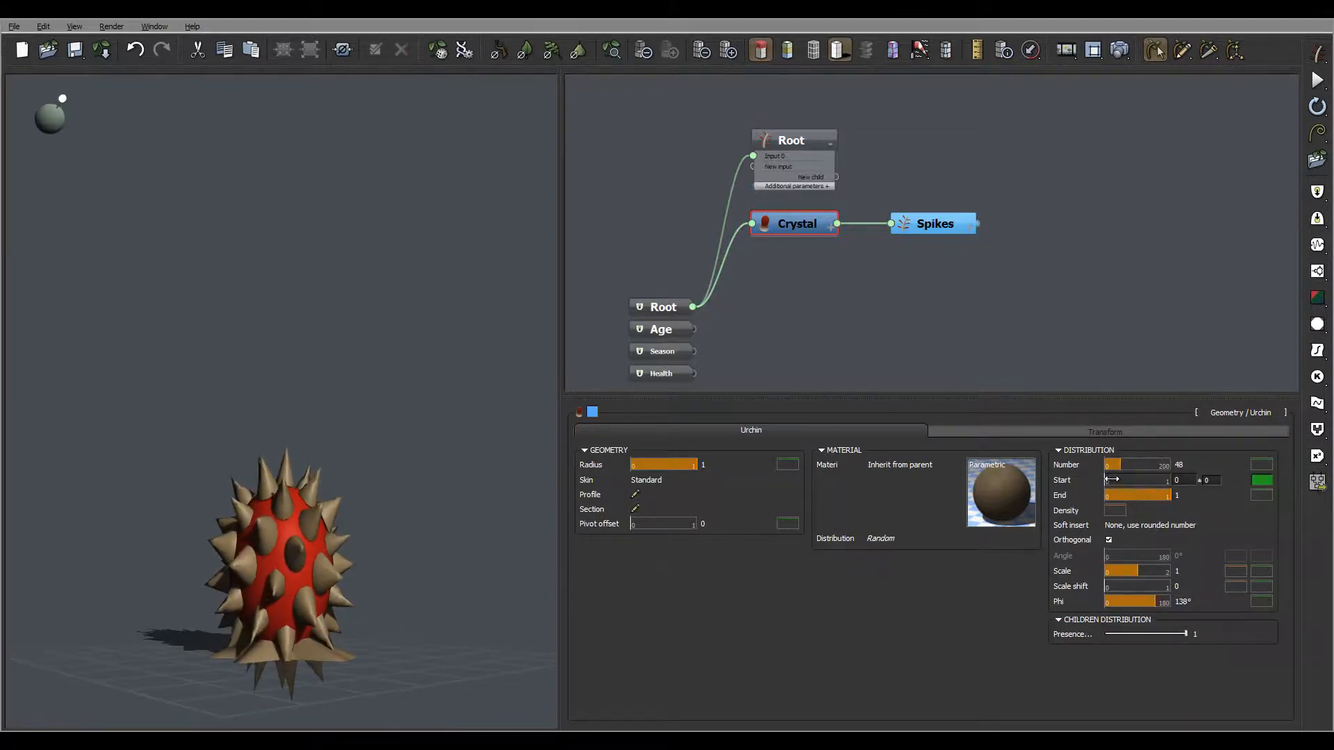
{"action": "left_click_drag", "start_coordinate": [1112, 479], "coordinate": [1115, 478]}
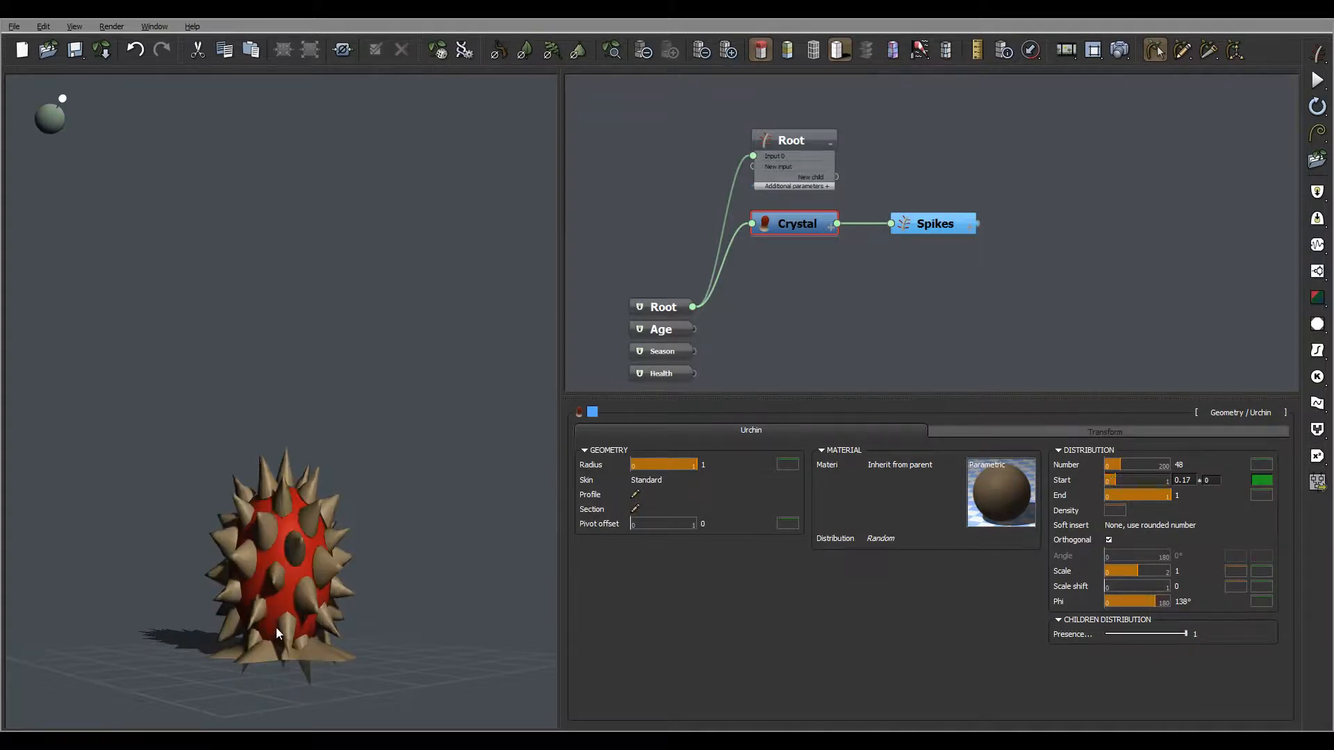
{"action": "left_click_drag", "start_coordinate": [1123, 480], "coordinate": [1125, 480]}
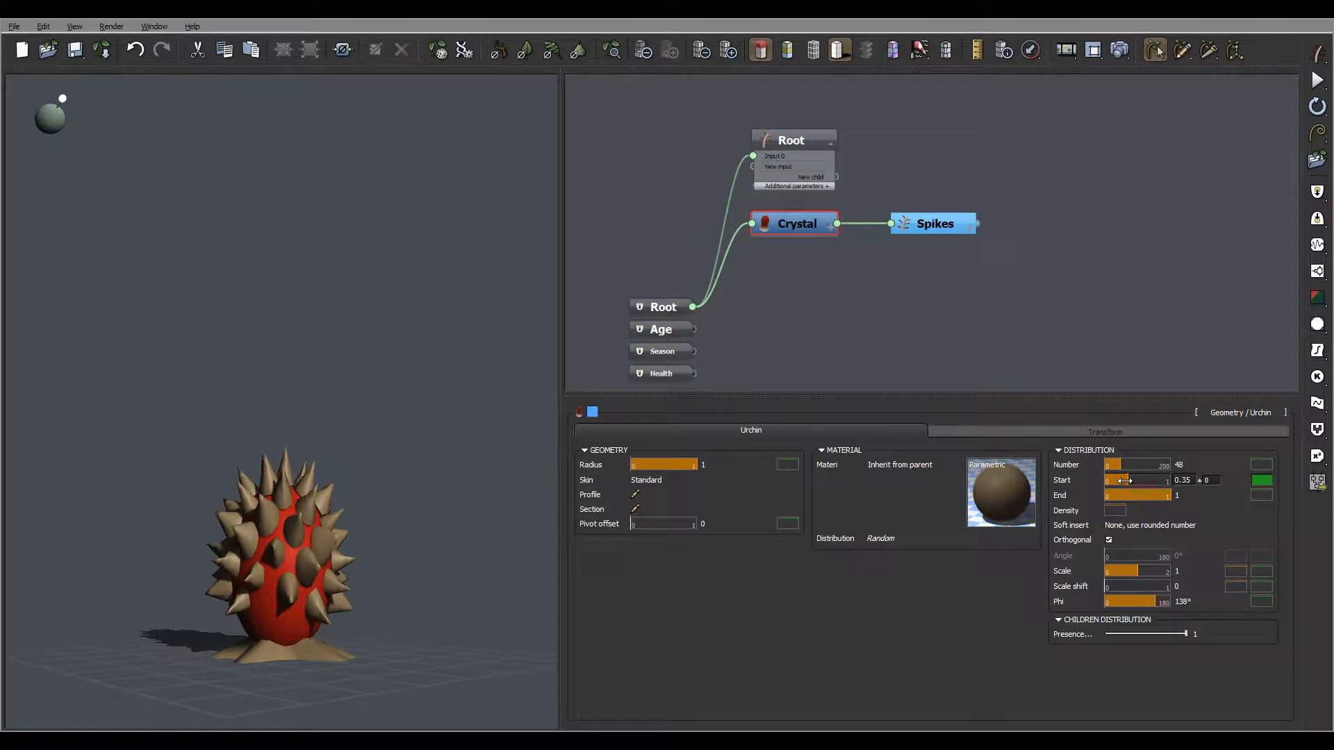
{"action": "left_click_drag", "start_coordinate": [330, 505], "coordinate": [282, 637]}
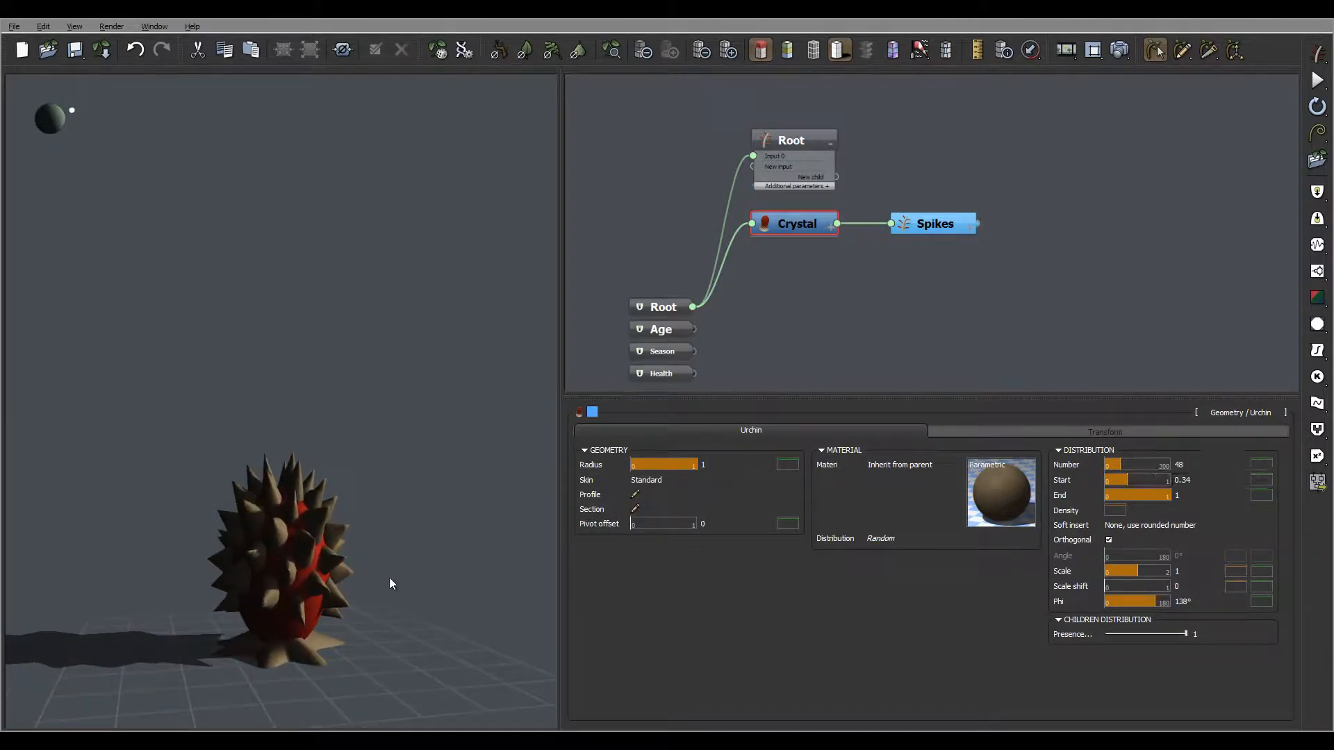
{"action": "left_click_drag", "start_coordinate": [497, 410], "coordinate": [386, 441]}
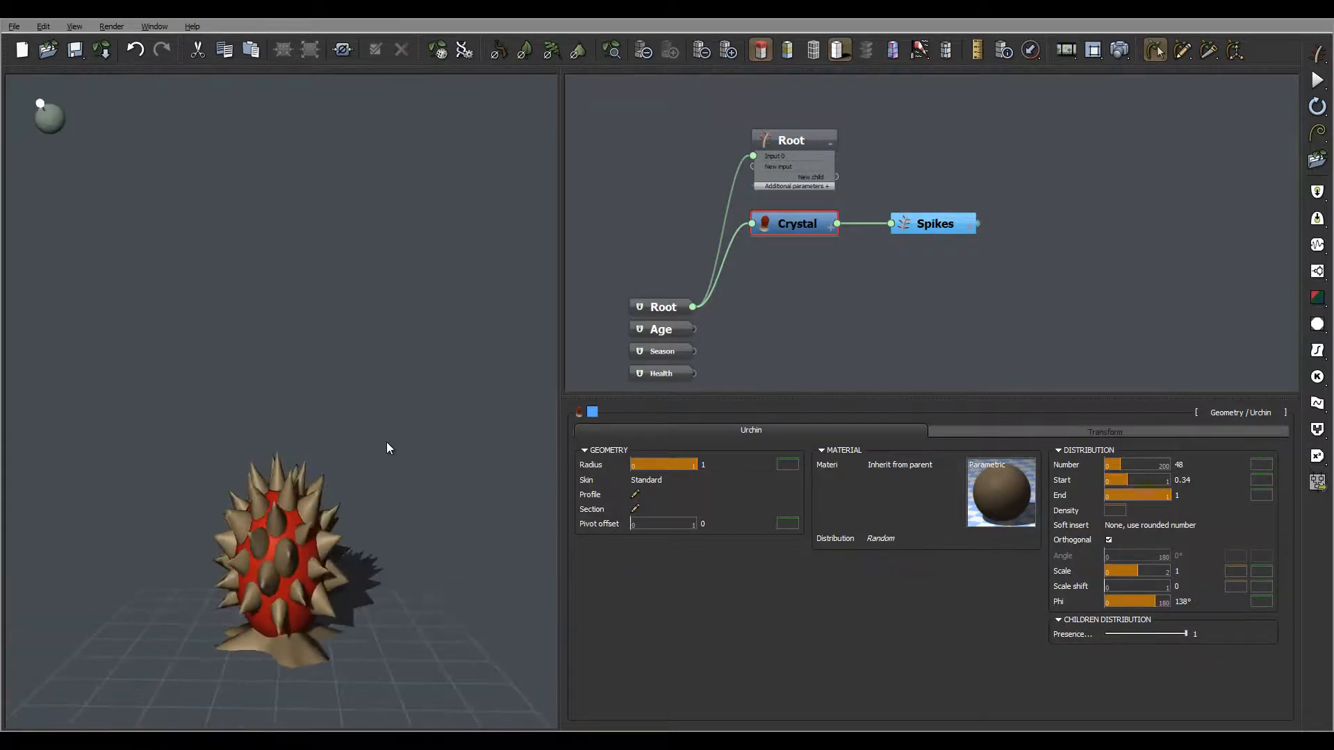
- Set the tropism of the Spikes segment to -20
{"action": "left_click", "coordinate": [924, 223]}
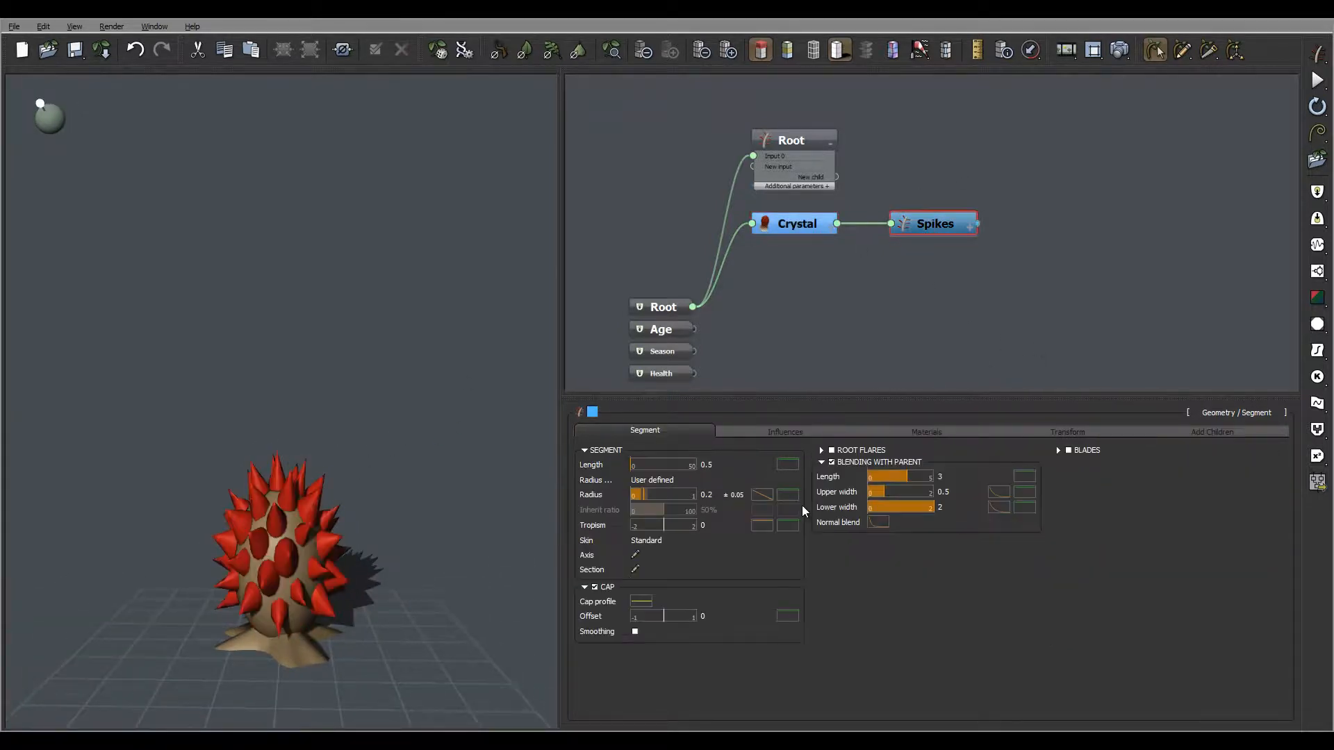
{"action": "double_click", "coordinate": [714, 527]}
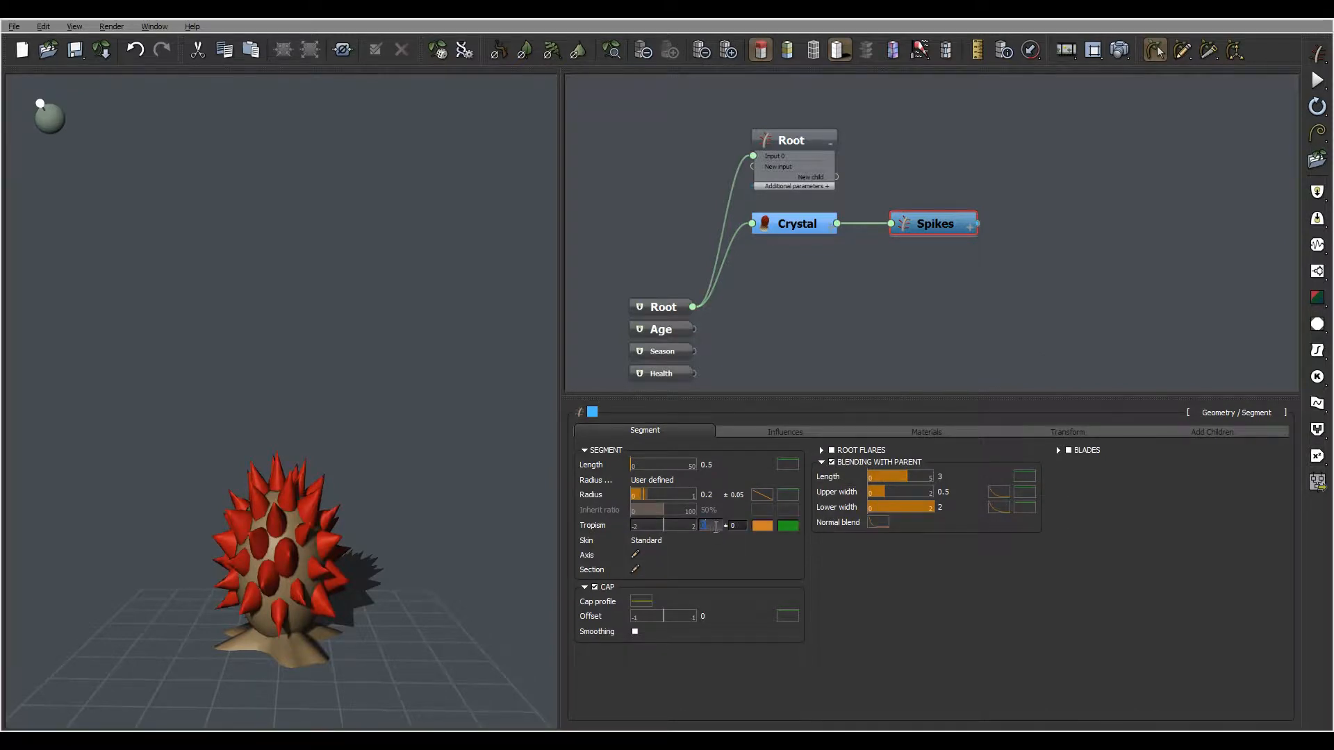
{"action": "type", "text": "-20"}
{"action": "left_click", "coordinate": [840, 611]}
{"action": "right_click_drag", "start_coordinate": [353, 507], "coordinate": [375, 537]}
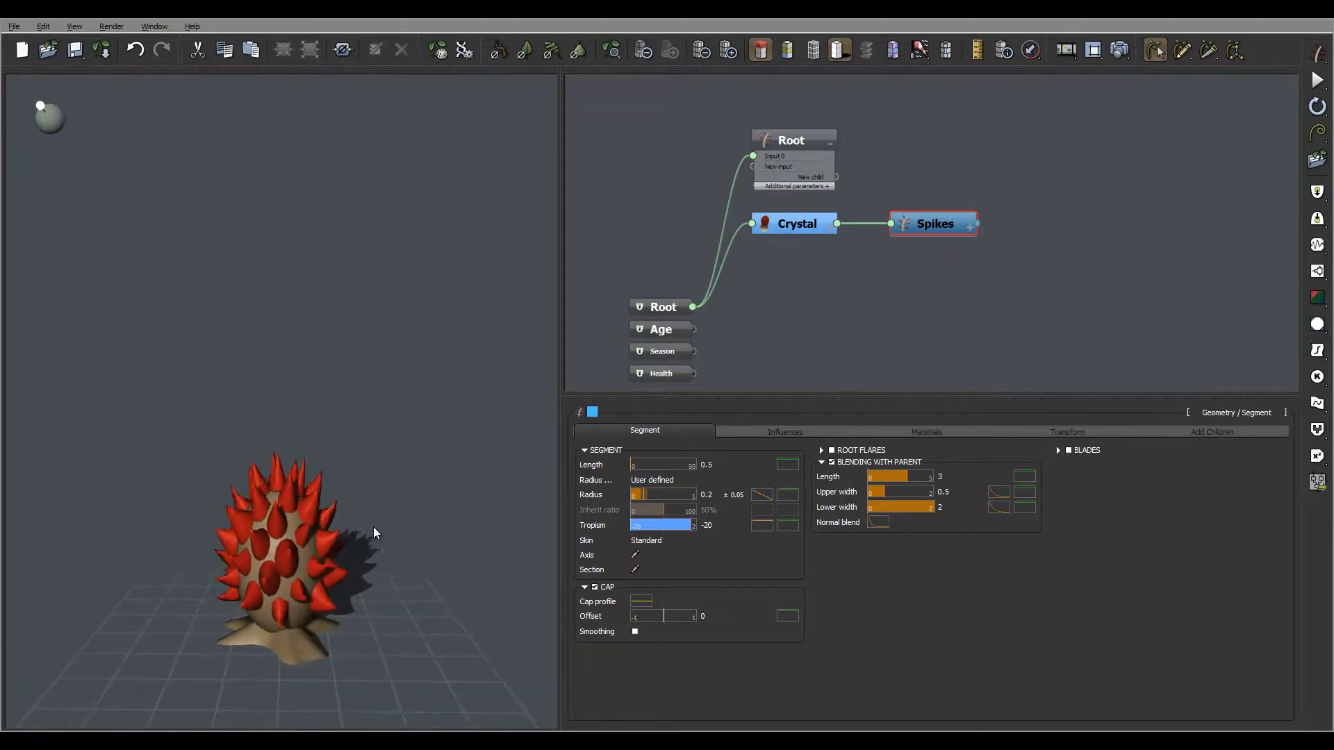
- Switch blending with the parent off and back on for the Spikes segment to compare the spike bases
{"action": "left_click", "coordinate": [833, 463]}
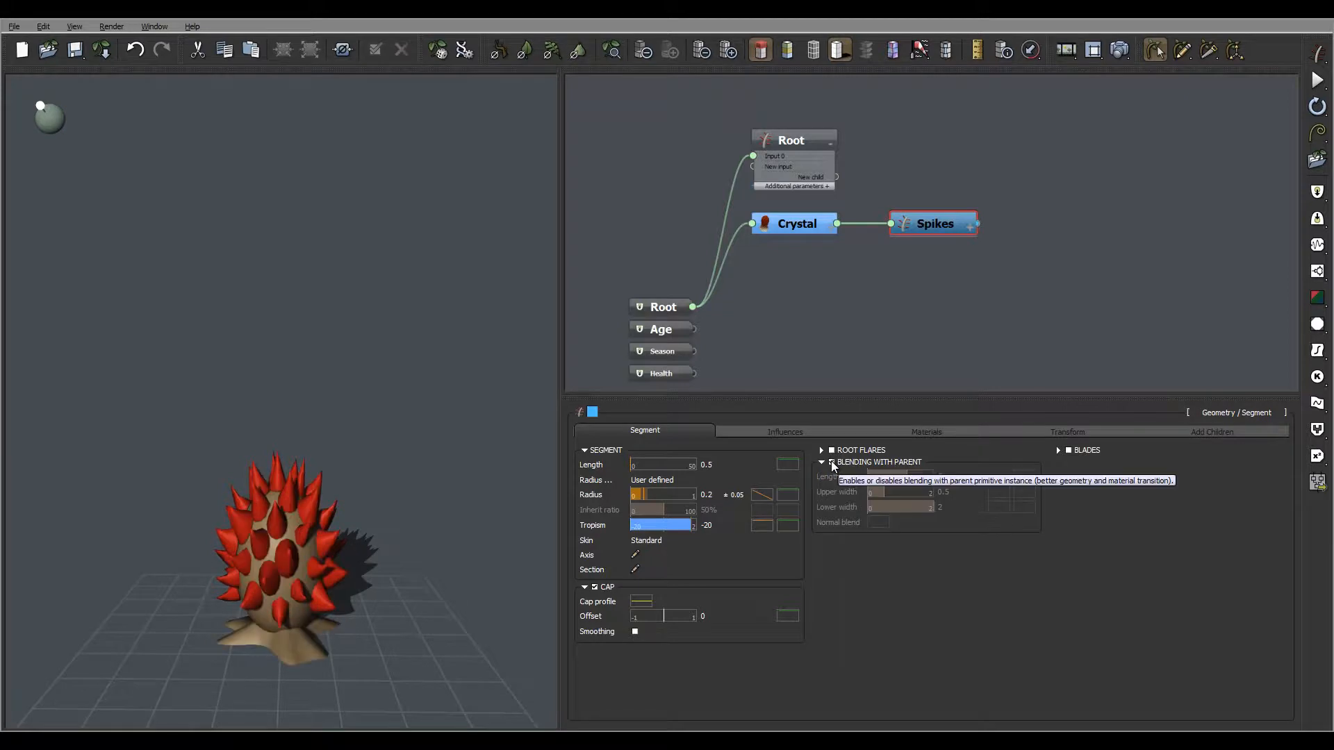
{"action": "left_click", "coordinate": [832, 462]}
{"action": "mouse_move", "coordinate": [384, 484]}
{"action": "right_mouse_down"}
{"action": "mouse_move", "coordinate": [301, 471]}
{"action": "mouse_move", "coordinate": [415, 455]}
{"action": "mouse_move", "coordinate": [417, 511]}
{"action": "mouse_move", "coordinate": [465, 456]}
{"action": "mouse_move", "coordinate": [441, 446]}
{"action": "mouse_move", "coordinate": [393, 526]}
{"action": "mouse_move", "coordinate": [344, 548]}
{"action": "mouse_move", "coordinate": [252, 522]}
{"action": "mouse_move", "coordinate": [264, 517]}
{"action": "right_mouse_up"}
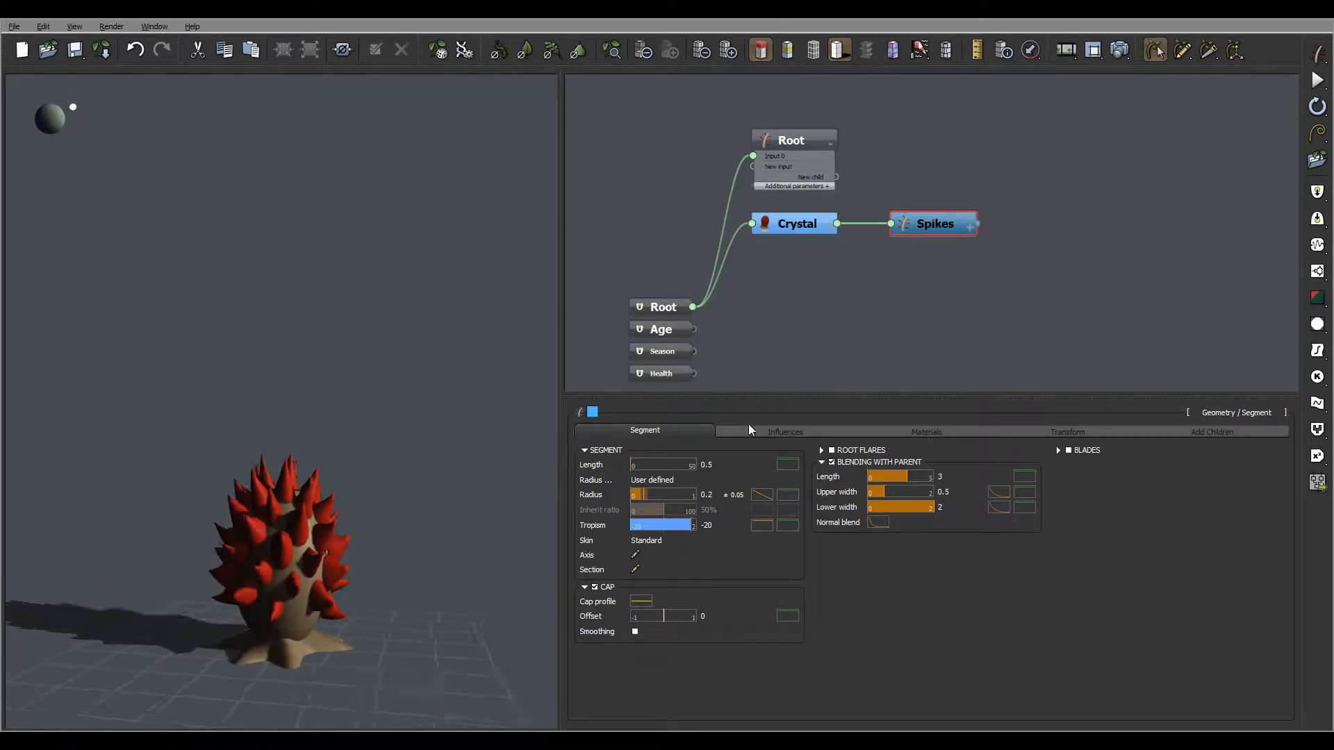
- Make the lowest spikes shorter by ramping the Spikes length's function of parent up to a keypoint at about X 0.23, Y 1
{"action": "left_click", "coordinate": [787, 464]}
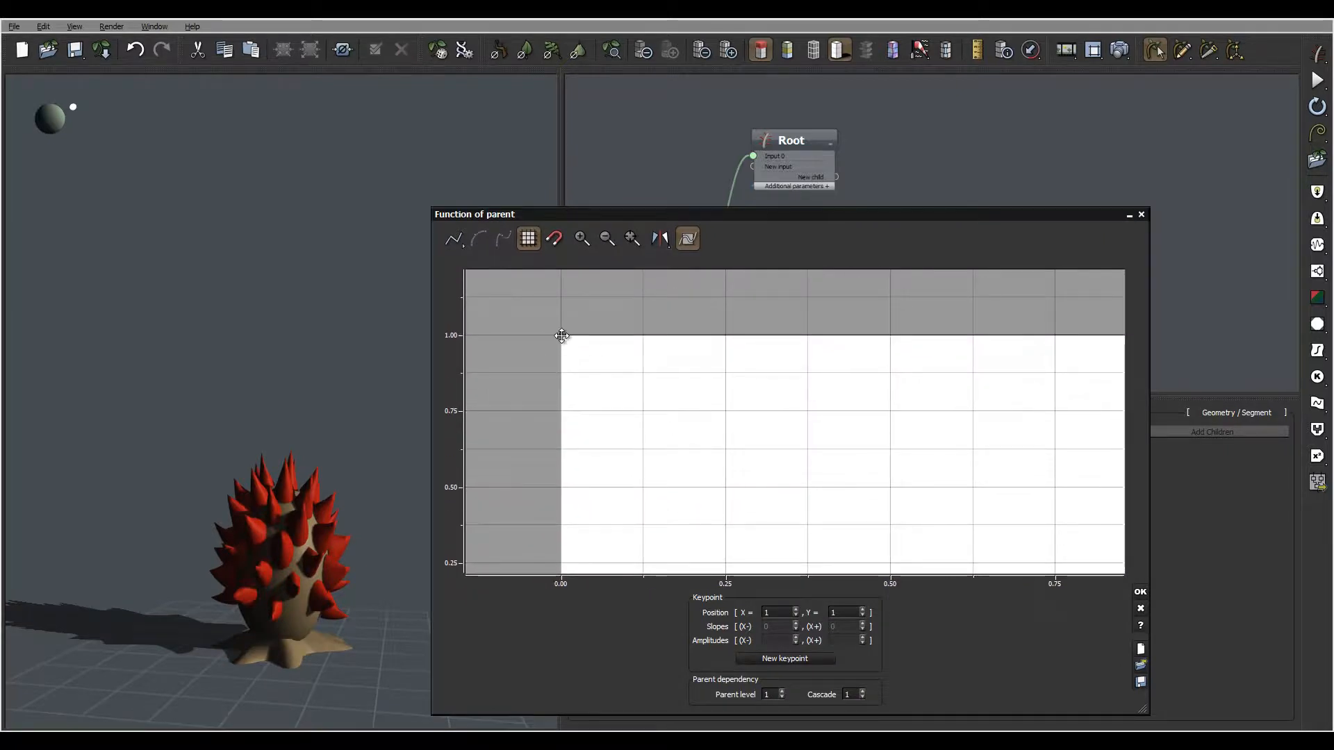
{"action": "left_click_drag", "start_coordinate": [562, 336], "coordinate": [772, 332]}
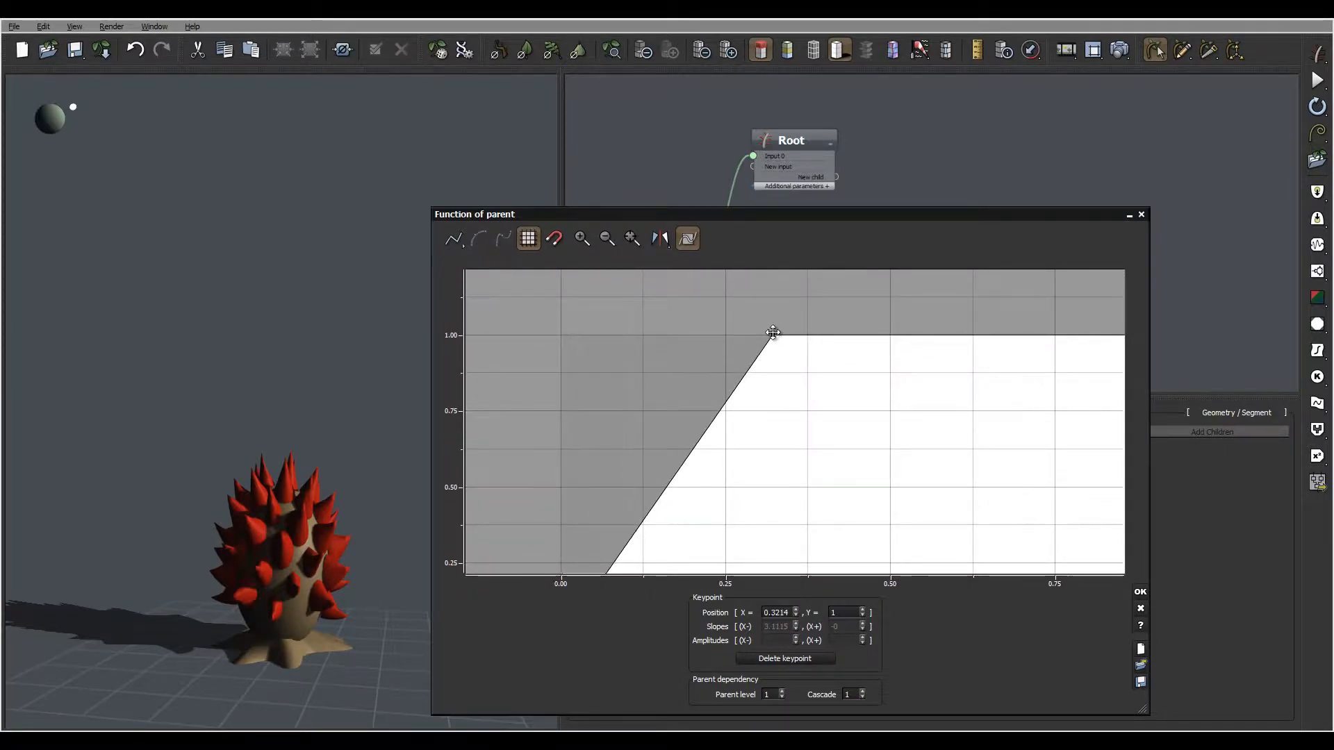
{"action": "mouse_move", "coordinate": [276, 515]}
{"action": "right_mouse_down"}
{"action": "mouse_move", "coordinate": [304, 585]}
{"action": "mouse_move", "coordinate": [258, 563]}
{"action": "mouse_move", "coordinate": [350, 603]}
{"action": "mouse_move", "coordinate": [479, 600]}
{"action": "right_mouse_up"}
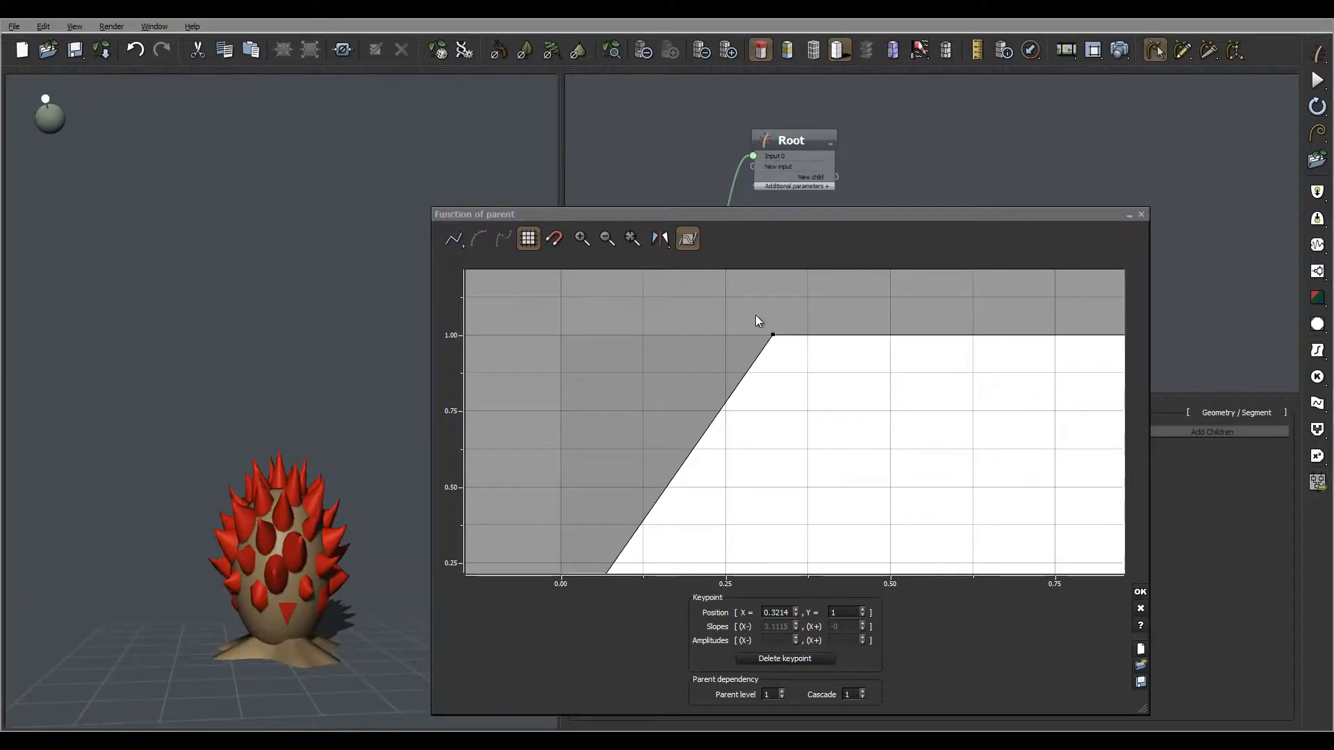
{"action": "left_click_drag", "start_coordinate": [770, 336], "coordinate": [637, 343]}
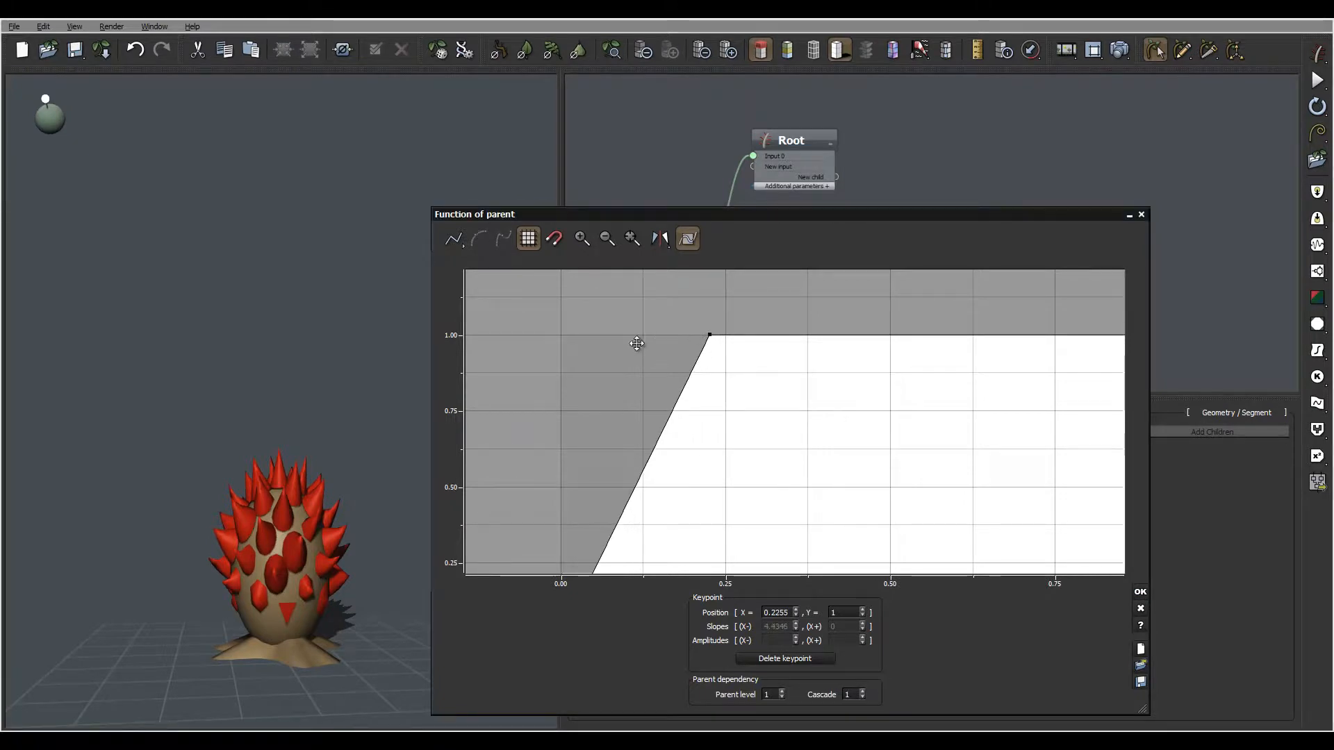
{"action": "left_click", "coordinate": [1140, 592]}
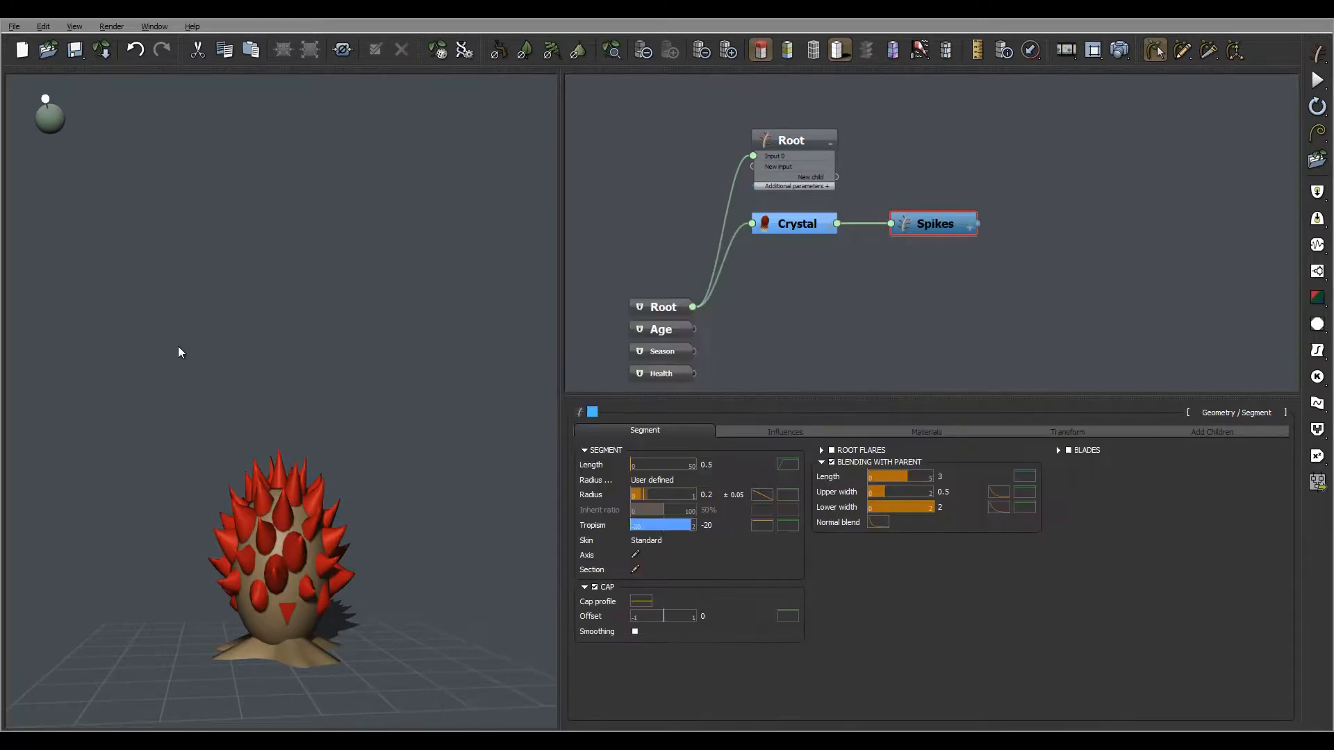
{"action": "right_click_drag", "start_coordinate": [178, 352], "coordinate": [328, 440]}
{"action": "mouse_move", "coordinate": [330, 506]}
{"action": "right_mouse_down"}
{"action": "mouse_move", "coordinate": [331, 485]}
{"action": "mouse_move", "coordinate": [335, 498]}
{"action": "right_mouse_up"}
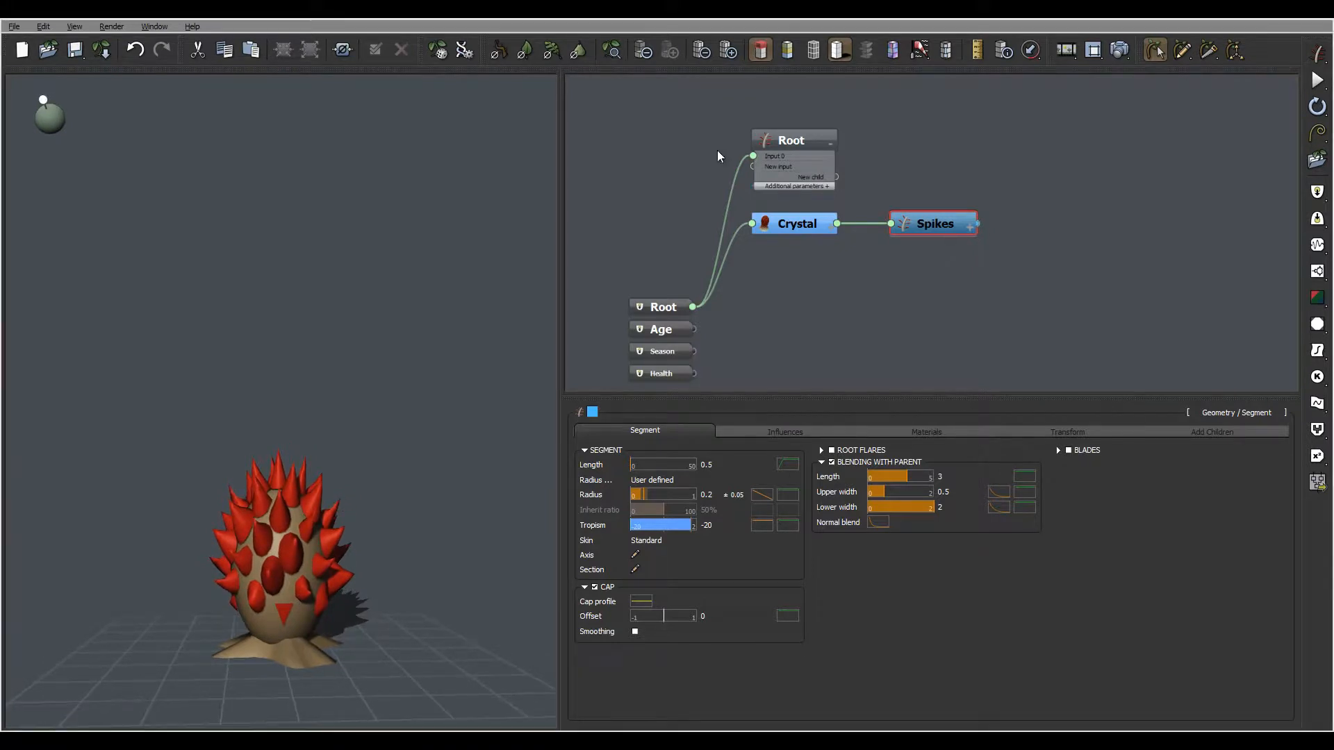
- Increase the Crystal distribution scale to 1.38 to enlarge the spikes
{"action": "left_click", "coordinate": [790, 227]}
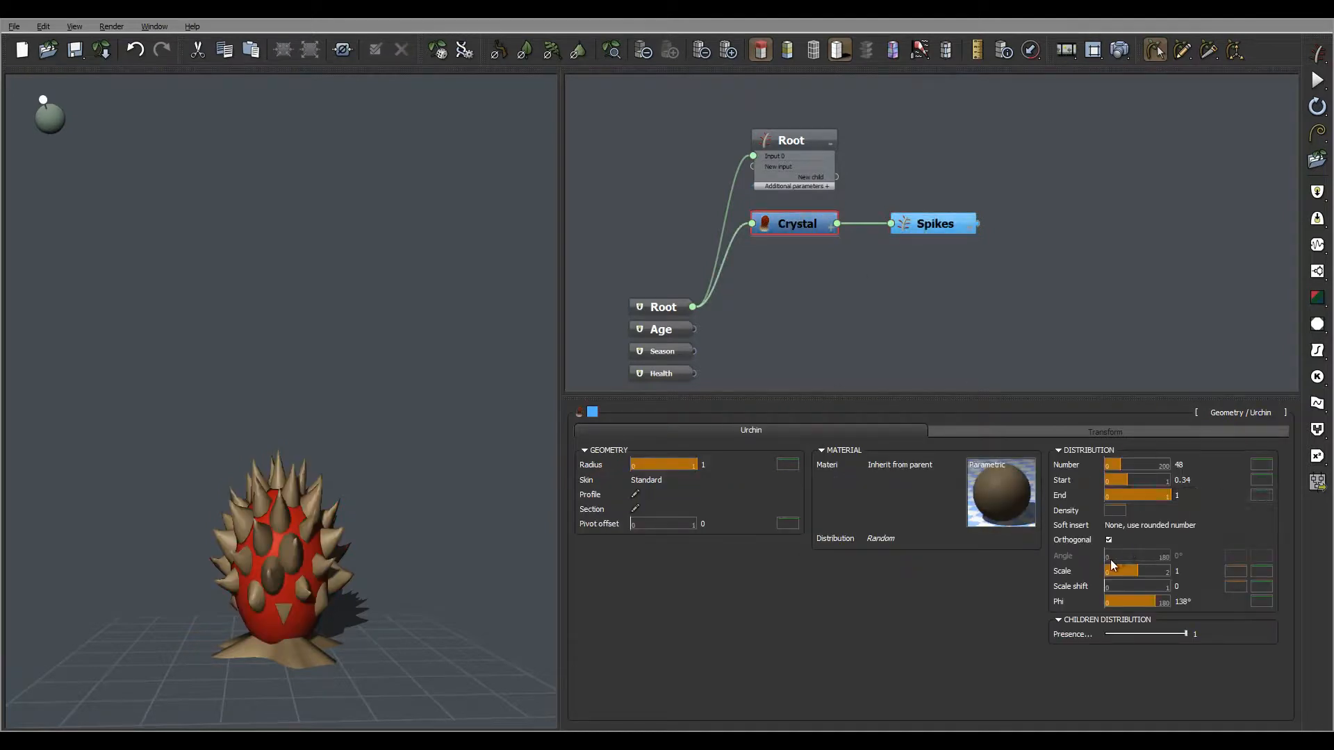
{"action": "left_click_drag", "start_coordinate": [1145, 571], "coordinate": [1147, 570]}
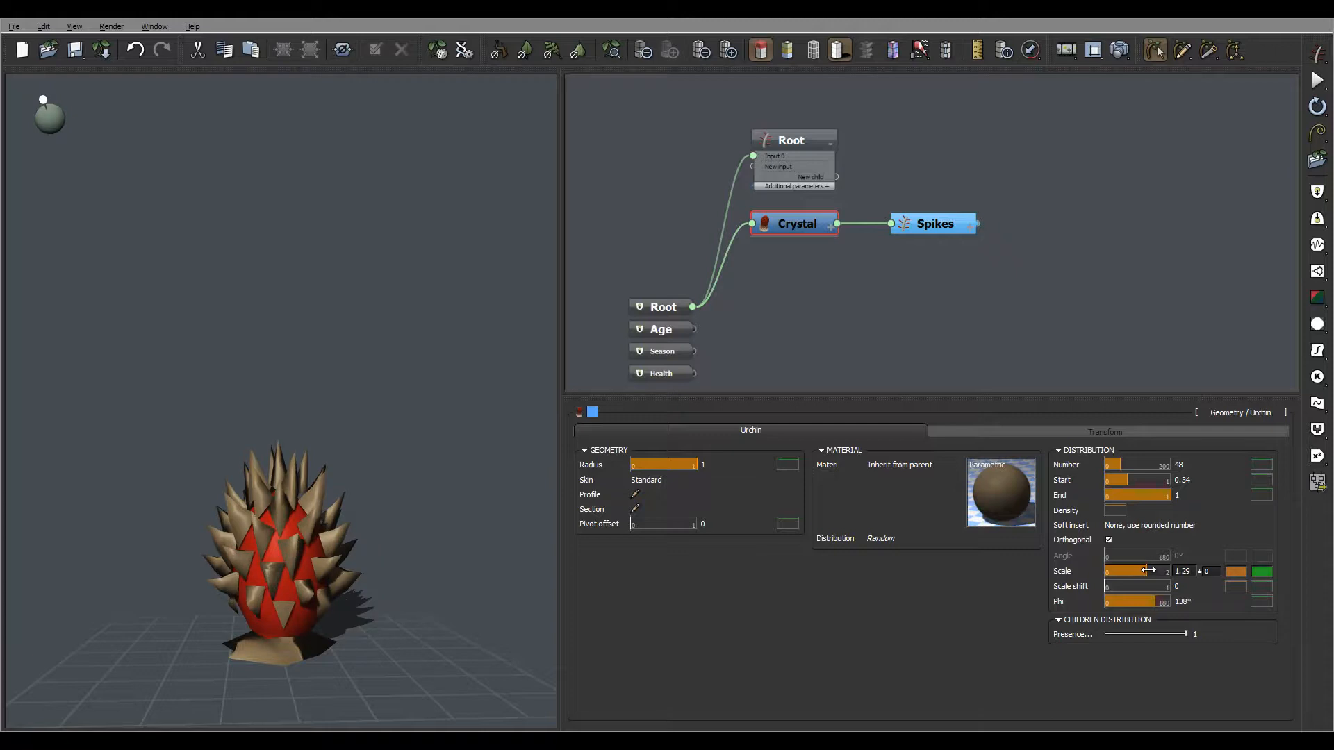
{"action": "left_click_drag", "start_coordinate": [1152, 570], "coordinate": [1151, 570]}
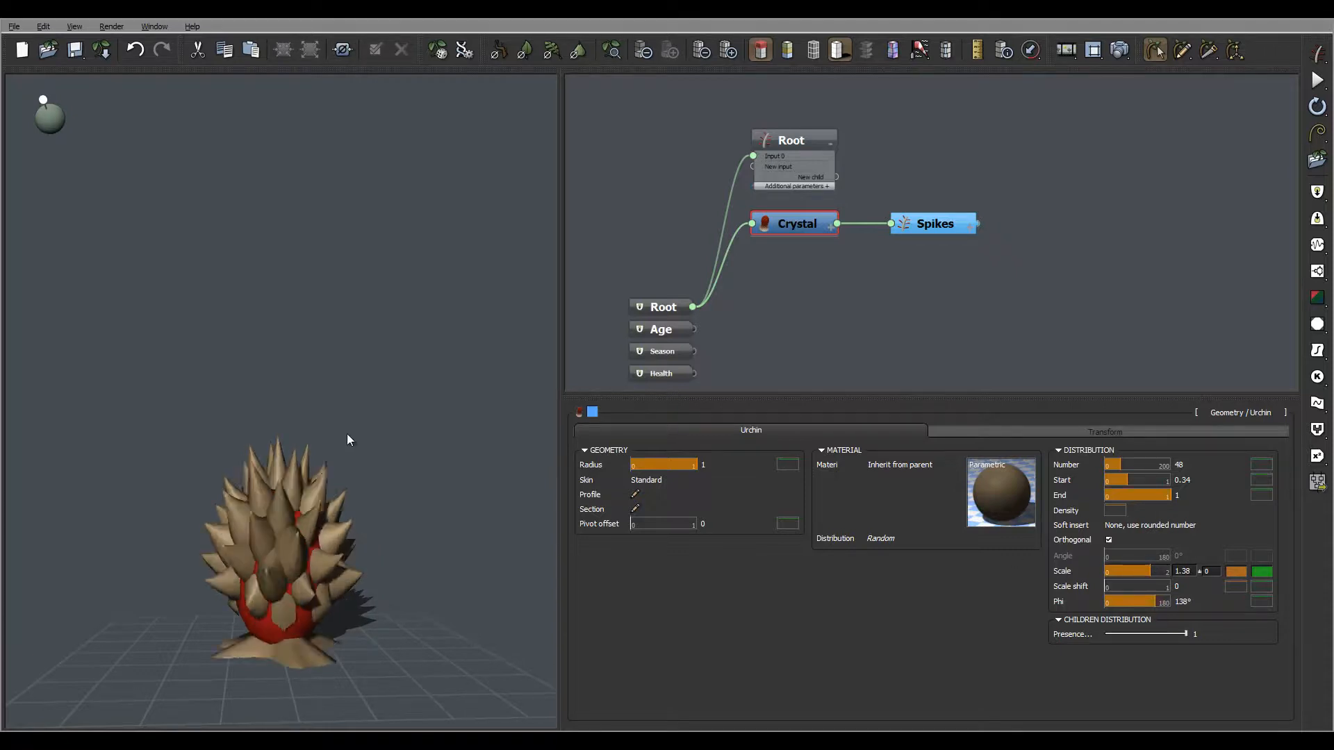
{"action": "right_click_drag", "start_coordinate": [348, 435], "coordinate": [348, 469]}
{"action": "right_click_drag", "start_coordinate": [277, 517], "coordinate": [220, 547]}
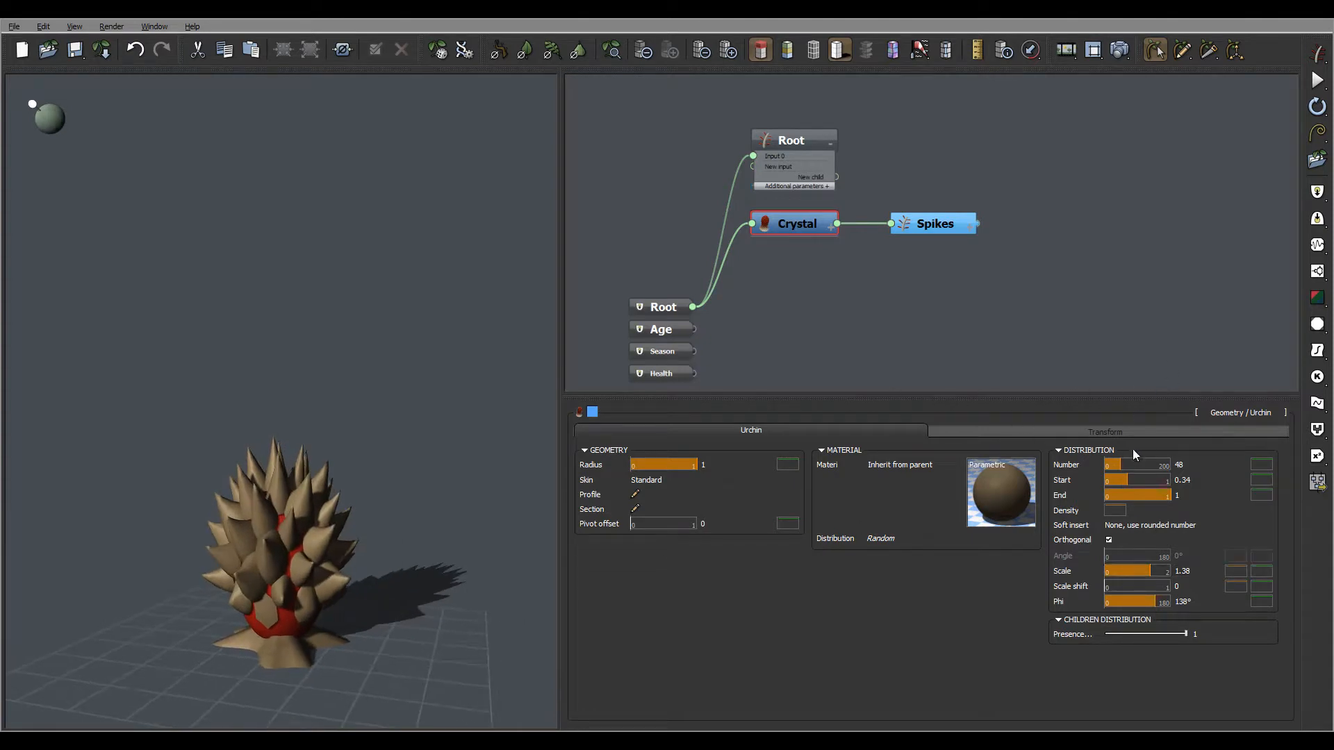
- Adjust the Crystal distribution start to 0.38
{"action": "left_click", "coordinate": [1175, 479]}
{"action": "left_click", "coordinate": [1128, 480]}
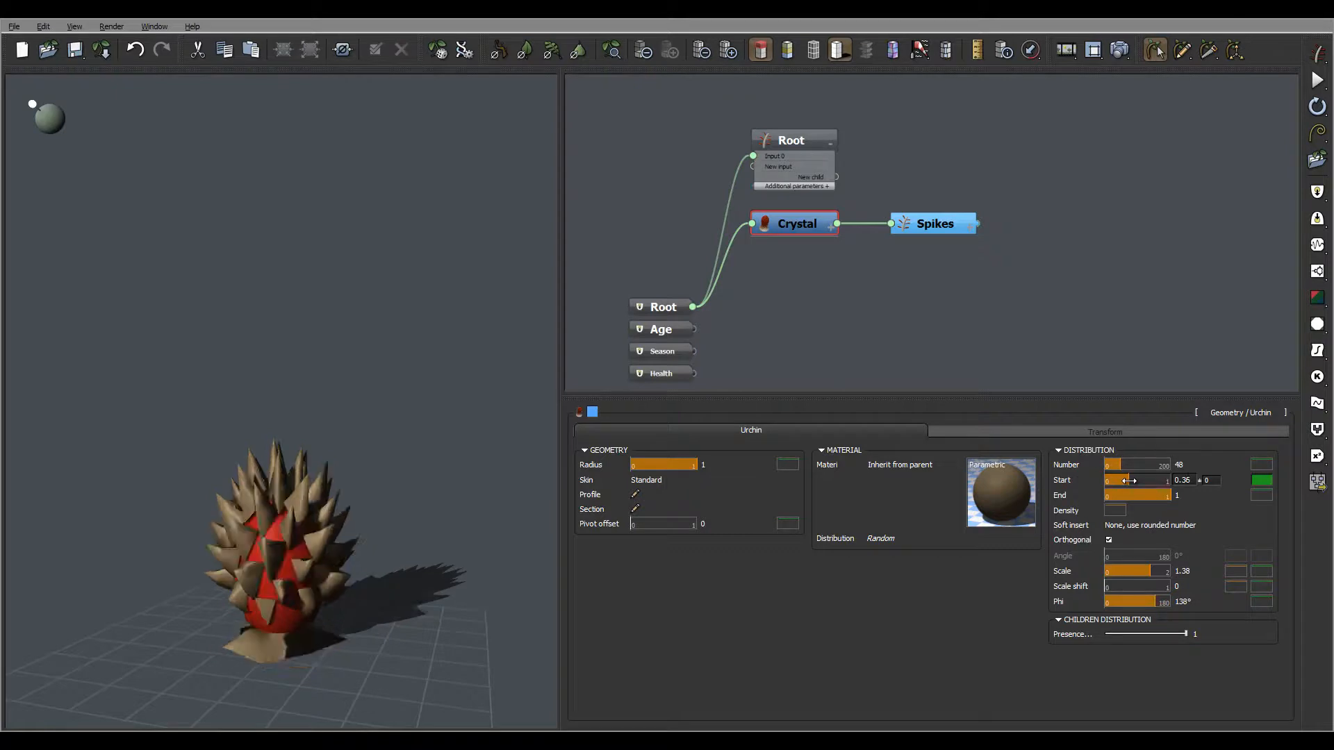
{"action": "right_click_drag", "start_coordinate": [286, 439], "coordinate": [215, 491]}
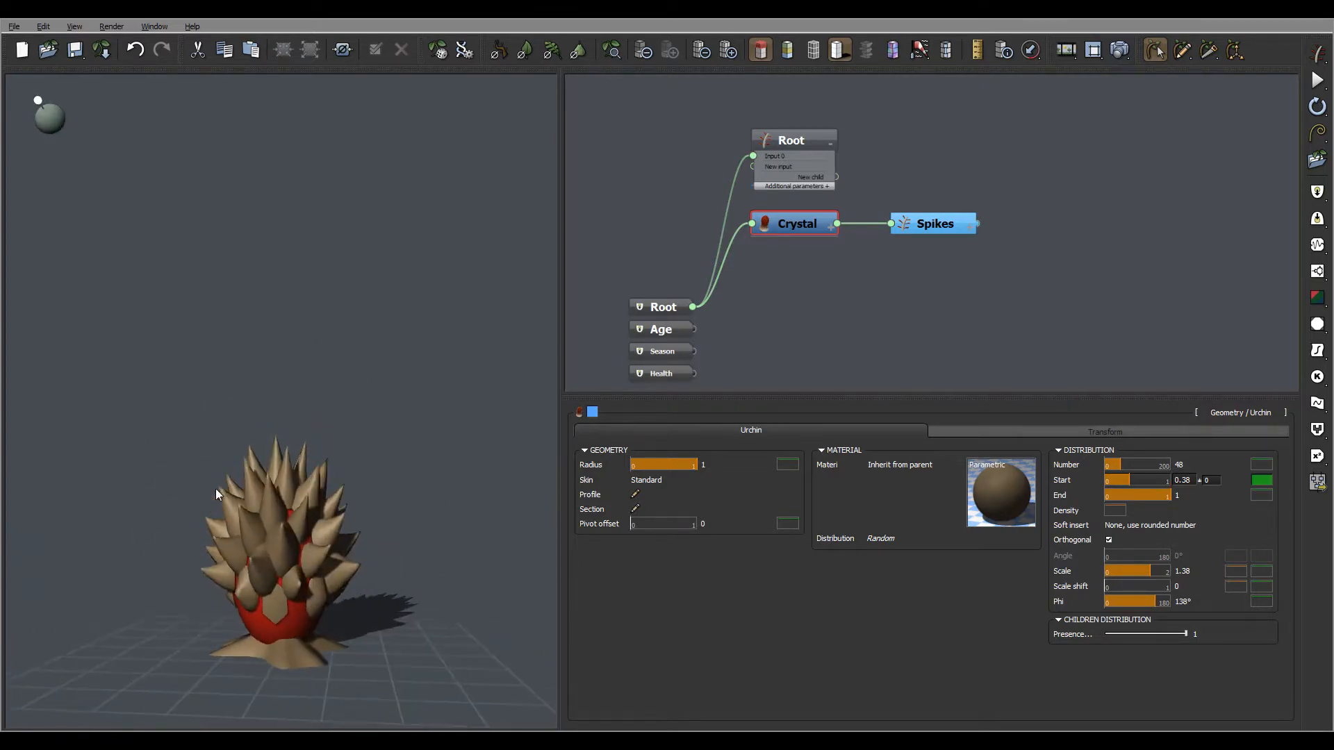
{"action": "mouse_move", "coordinate": [378, 398]}
{"action": "right_mouse_down"}
{"action": "mouse_move", "coordinate": [218, 417]}
{"action": "mouse_move", "coordinate": [389, 414]}
{"action": "right_mouse_up"}
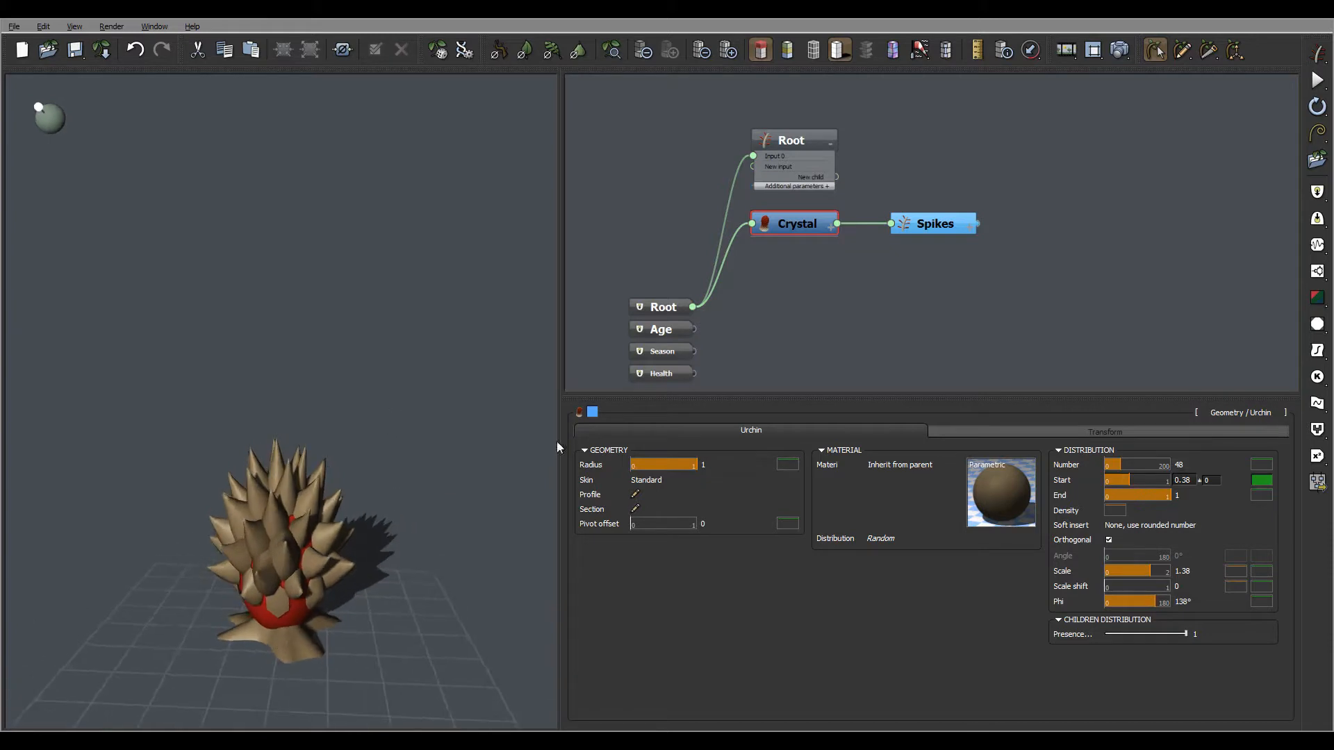
- Raise the starting keypoint of the Spikes length's function of parent to about Y 0.52 at X 0
{"action": "left_click", "coordinate": [939, 222]}
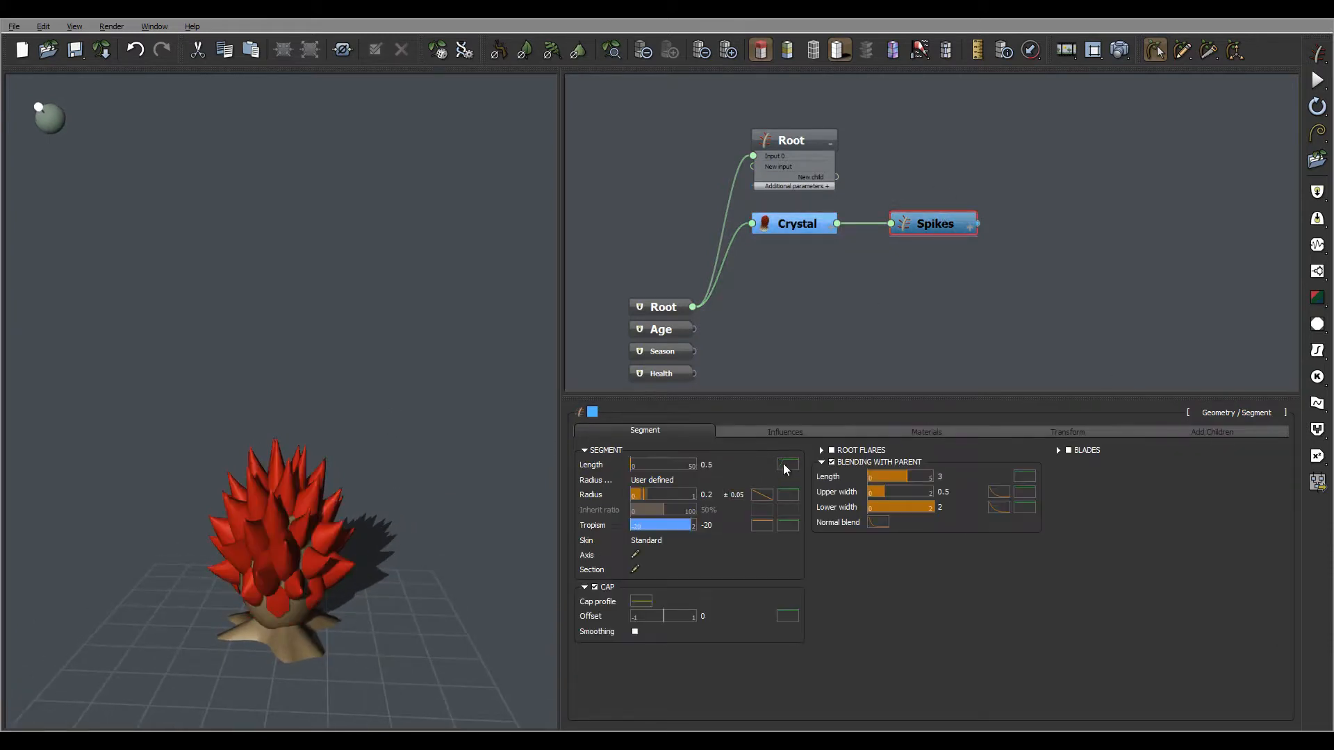
{"action": "left_click", "coordinate": [775, 478]}
{"action": "middle_click_drag", "start_coordinate": [729, 388], "coordinate": [863, 444]}
{"action": "left_click_drag", "start_coordinate": [655, 494], "coordinate": [581, 472]}
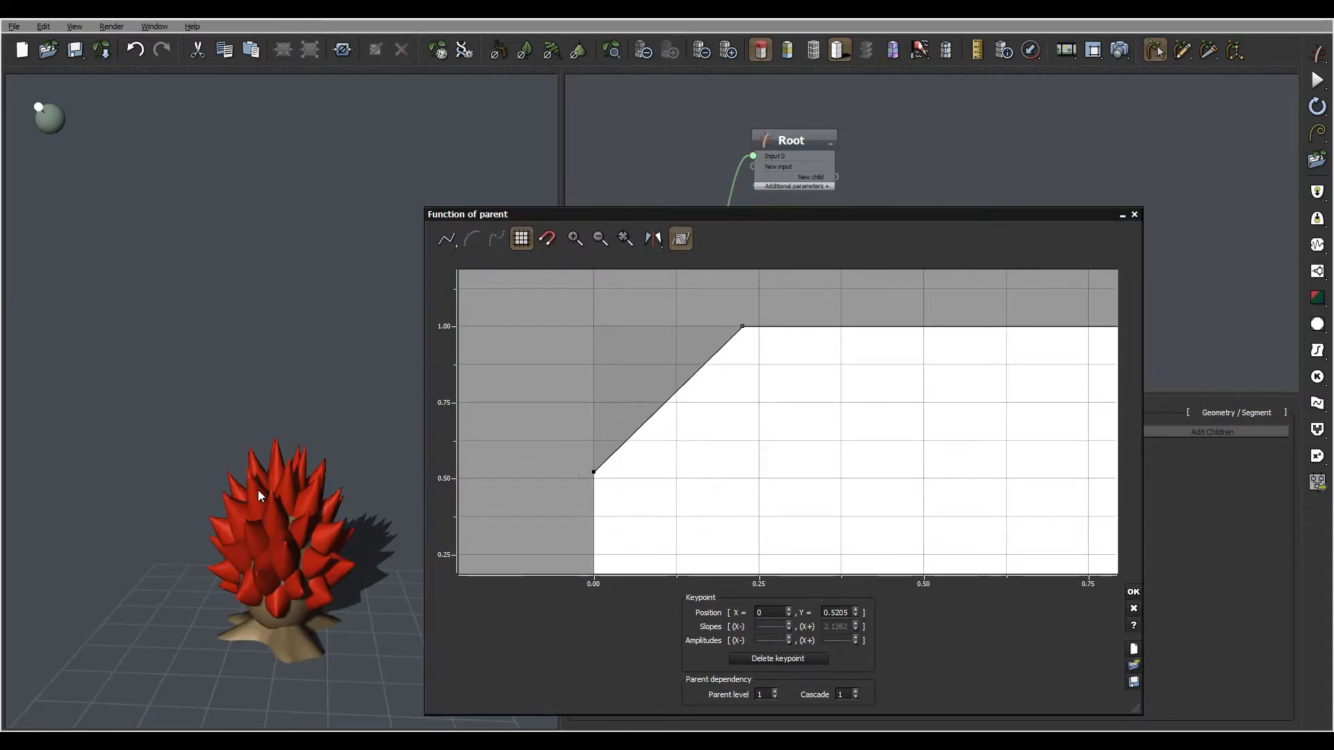
{"action": "left_click_drag", "start_coordinate": [380, 473], "coordinate": [295, 611]}
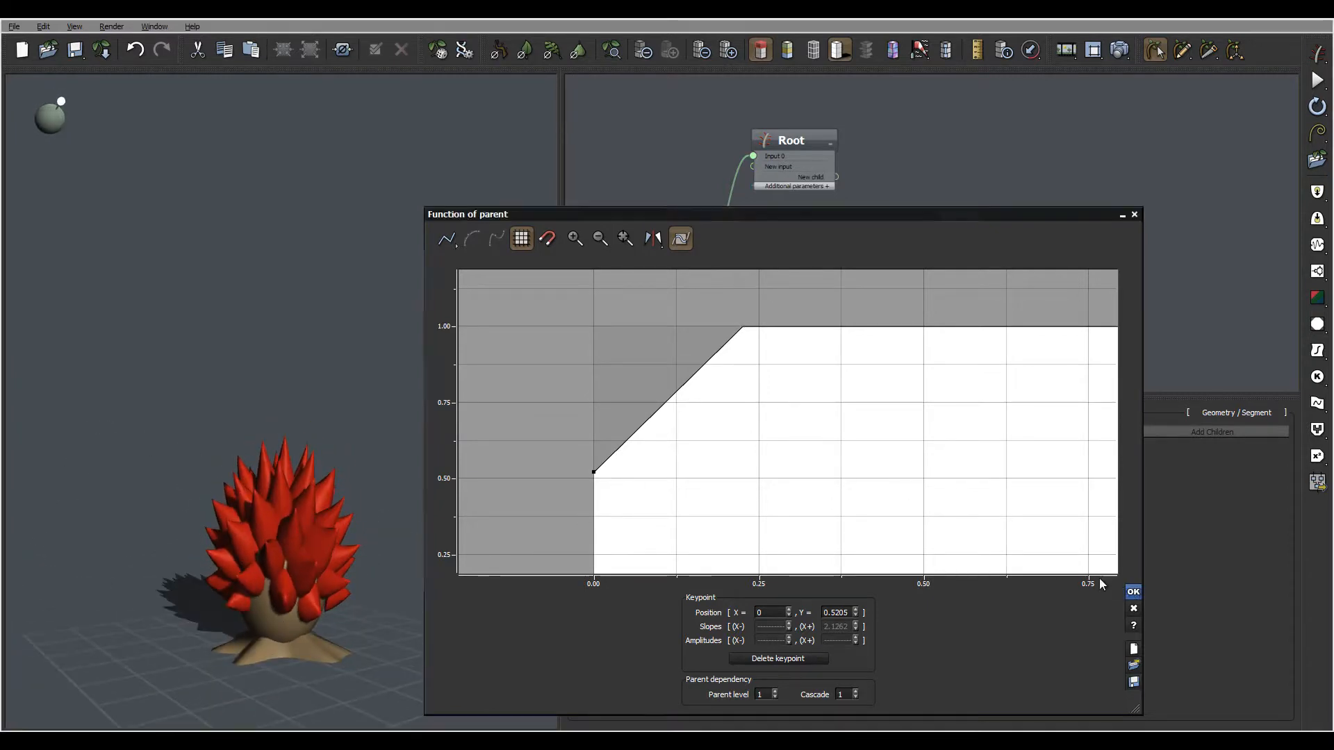
{"action": "left_click", "coordinate": [1131, 591]}
{"action": "left_click_drag", "start_coordinate": [344, 396], "coordinate": [407, 470]}
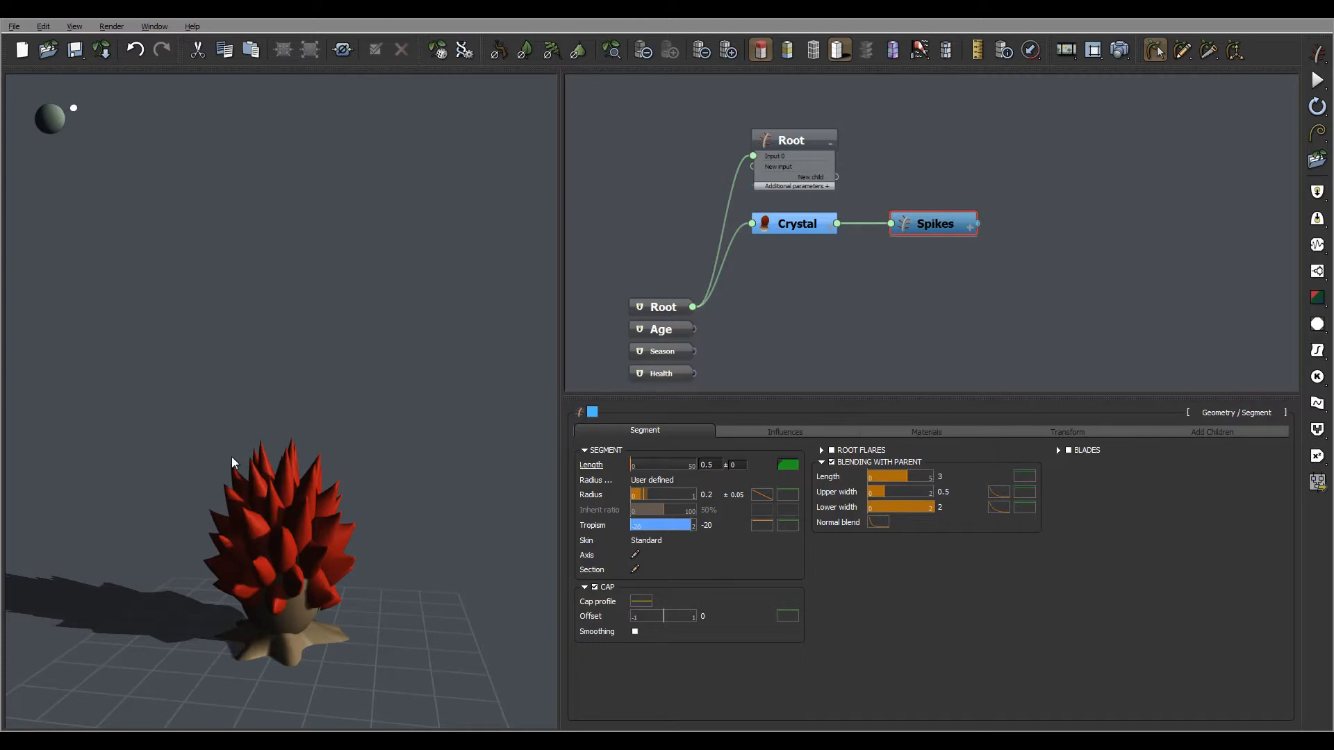
- Assign the Diamond material from the Glasses collection to the Crystal urchin body
{"action": "left_click_drag", "start_coordinate": [295, 499], "coordinate": [512, 455]}
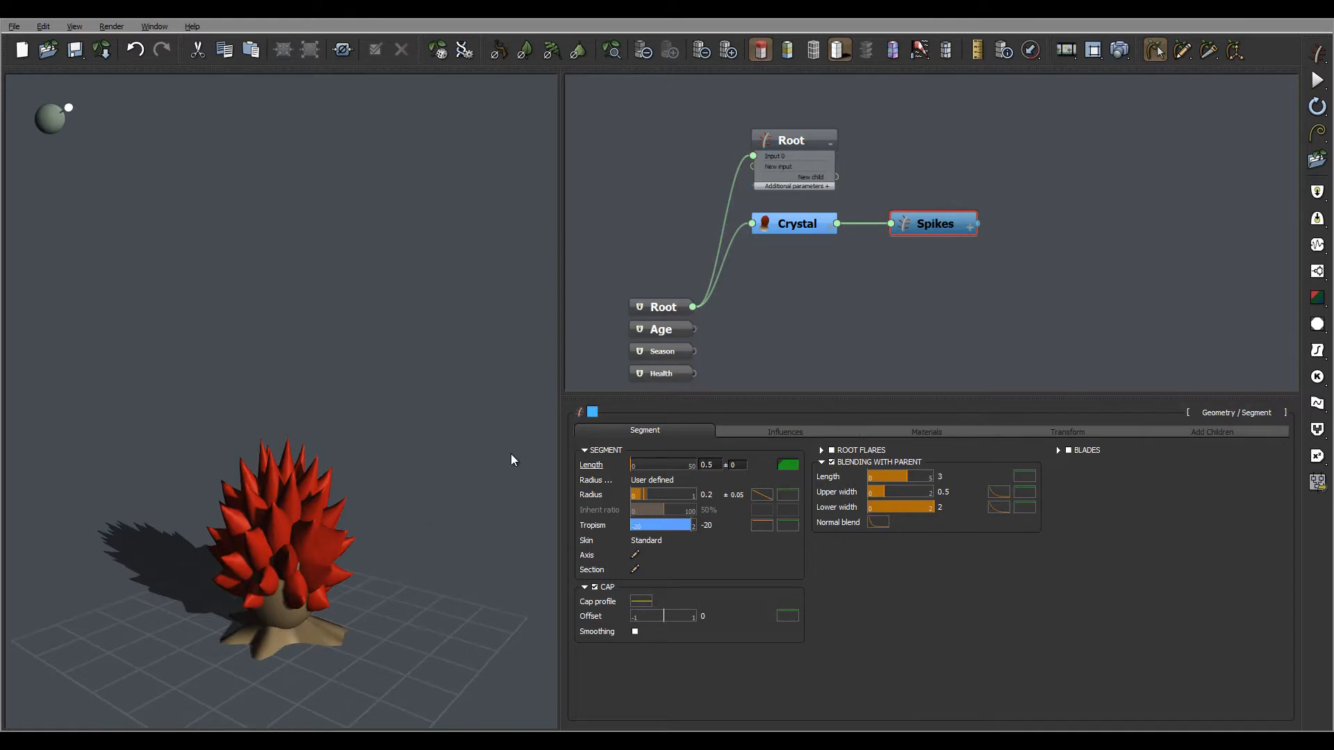
{"action": "left_click", "coordinate": [806, 225]}
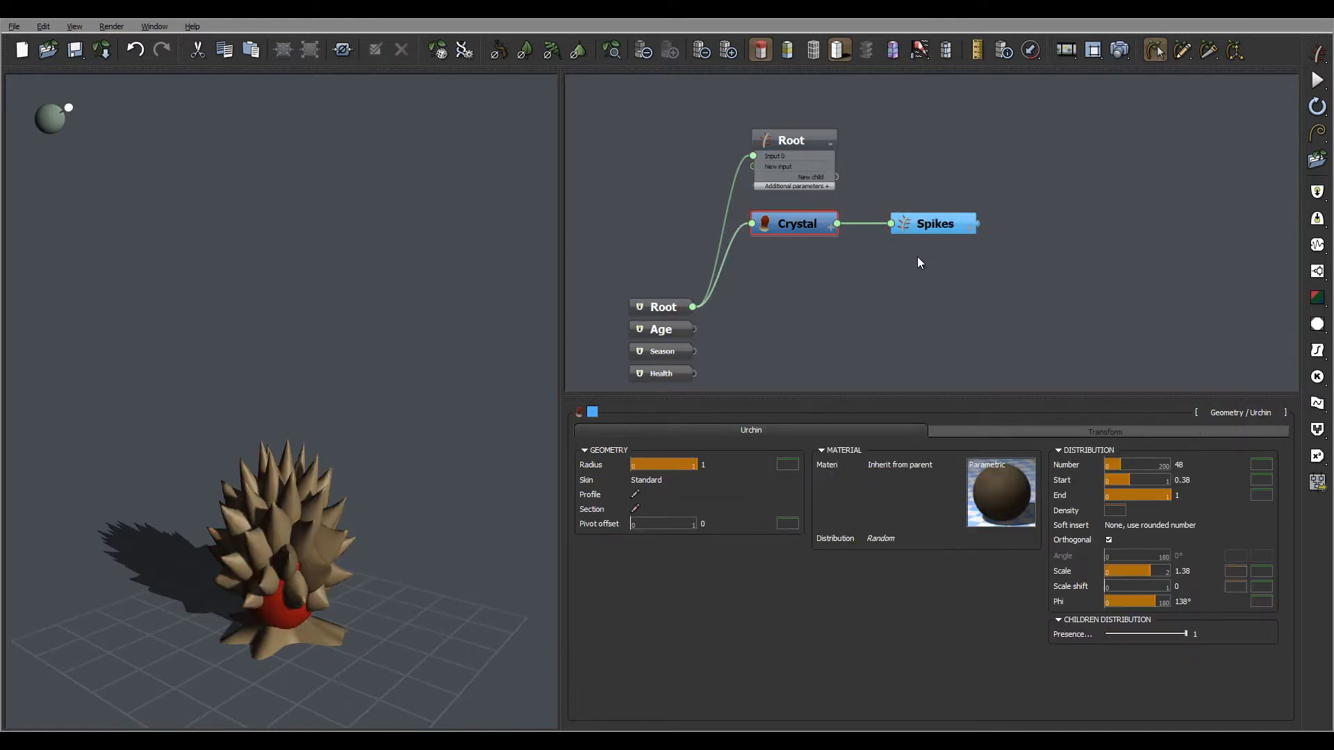
{"action": "left_click", "coordinate": [981, 503]}
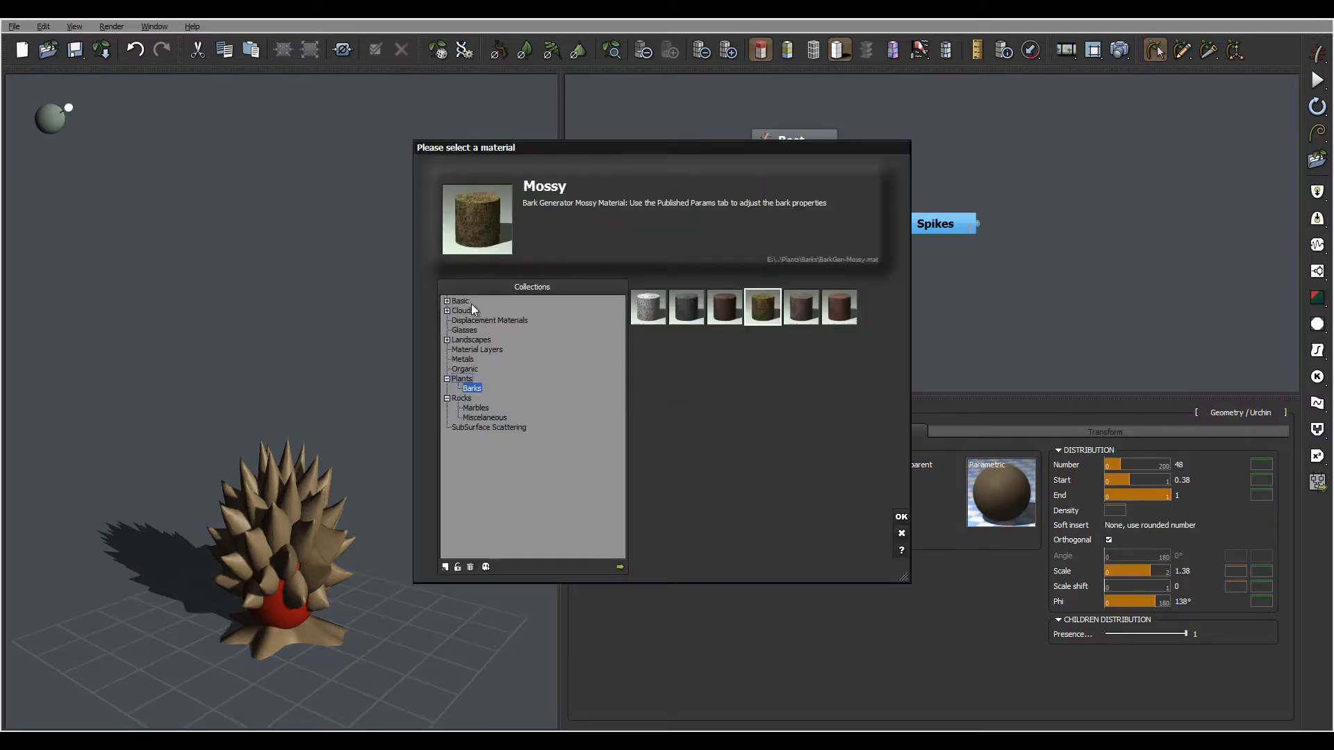
{"action": "left_click", "coordinate": [464, 330]}
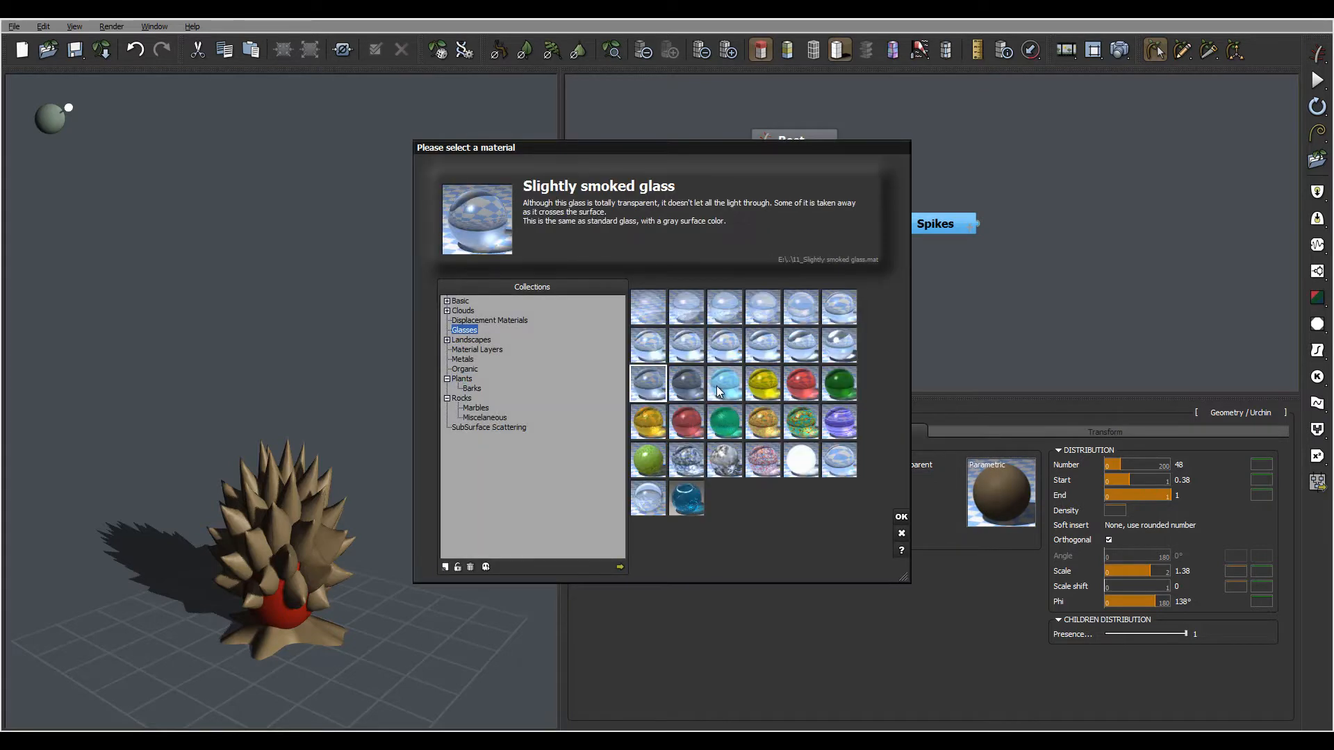
{"action": "left_click", "coordinate": [839, 348]}
{"action": "left_click", "coordinate": [901, 517]}
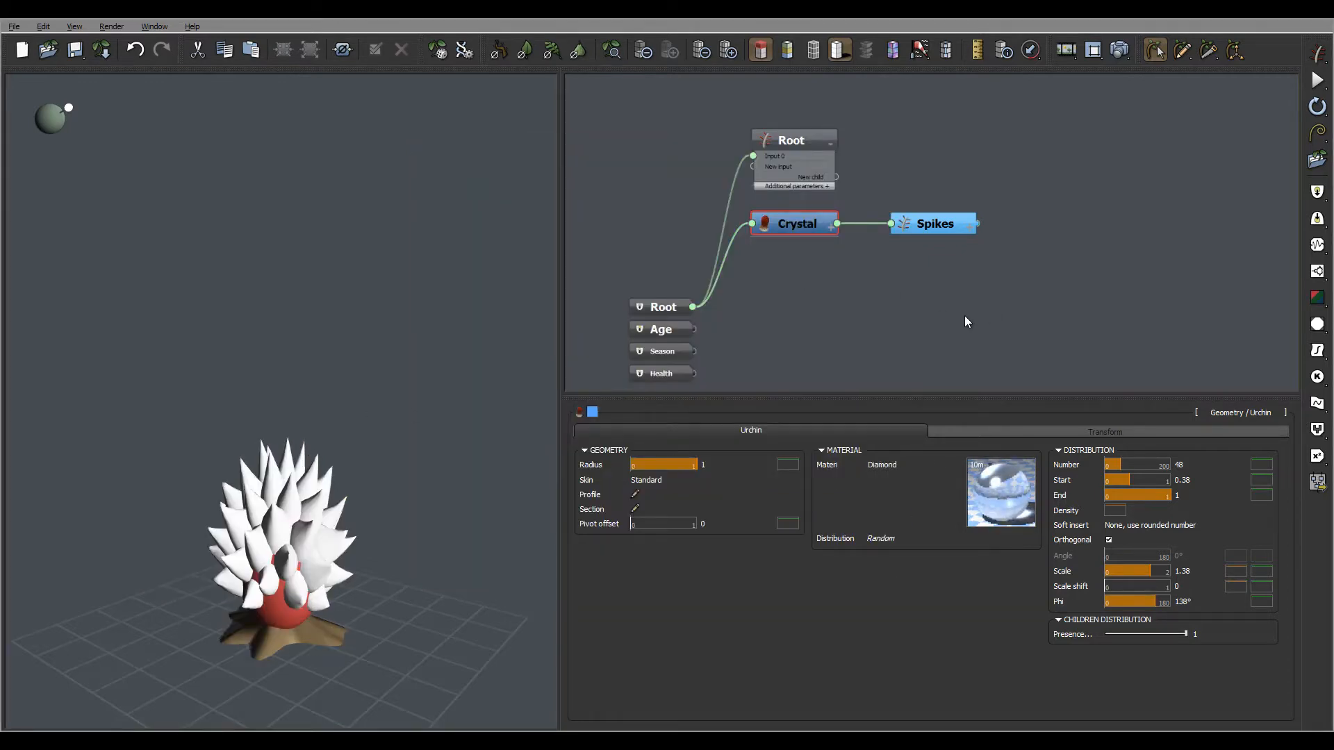
- Render the plant to check the Diamond material, accept the post render options and return to the model view
{"action": "left_click_drag", "start_coordinate": [223, 449], "coordinate": [355, 419]}
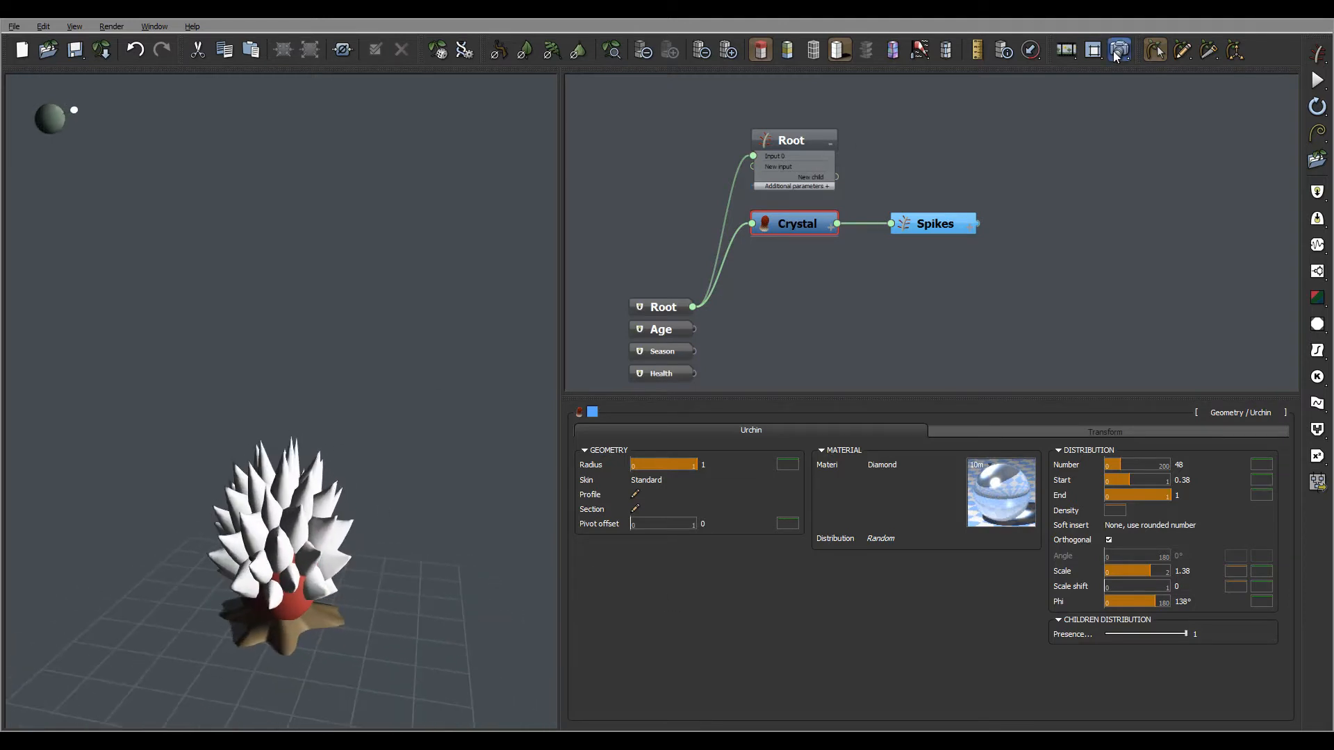
{"action": "left_click", "coordinate": [1120, 50]}
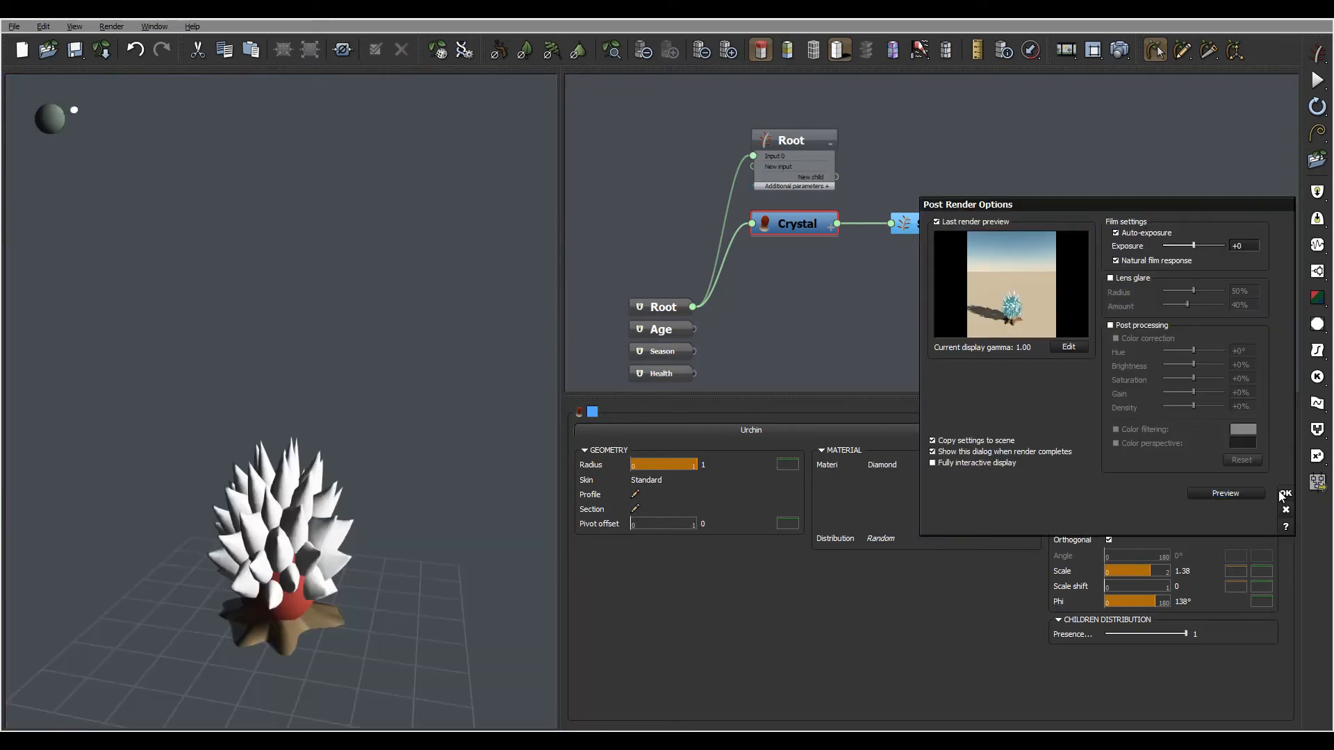
{"action": "key", "text": "Return"}
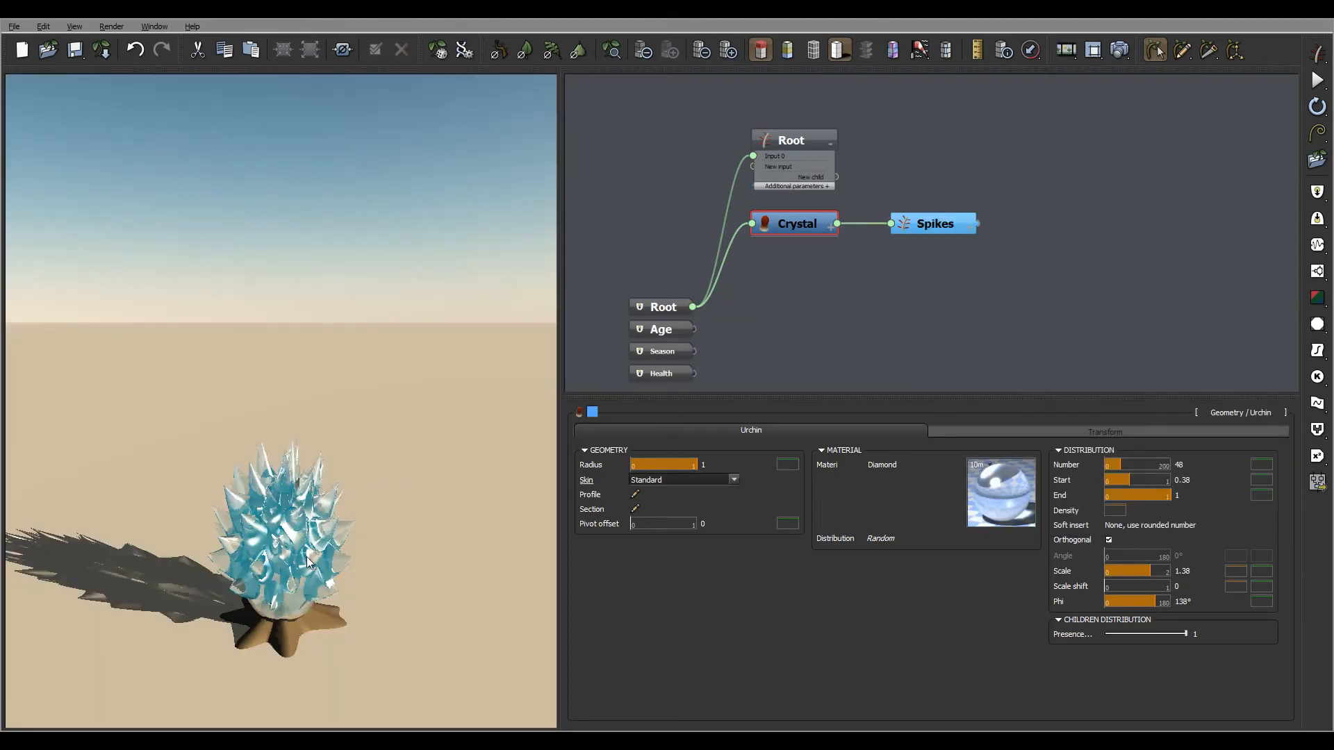
{"action": "mouse_move", "coordinate": [307, 557]}
{"action": "right_mouse_down"}
{"action": "mouse_move", "coordinate": [365, 518]}
{"action": "mouse_move", "coordinate": [320, 525]}
{"action": "mouse_move", "coordinate": [390, 518]}
{"action": "right_mouse_up"}
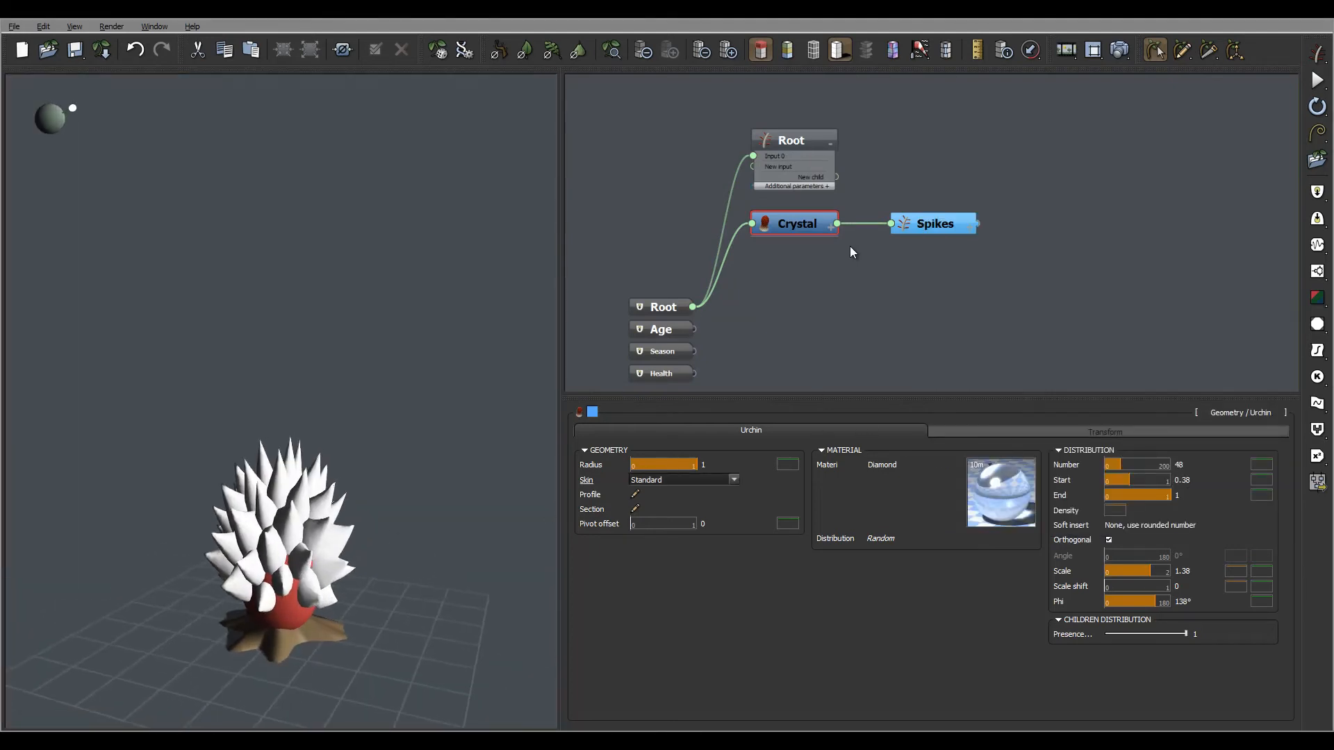
{"action": "middle_click_drag", "start_coordinate": [873, 273], "coordinate": [939, 236]}
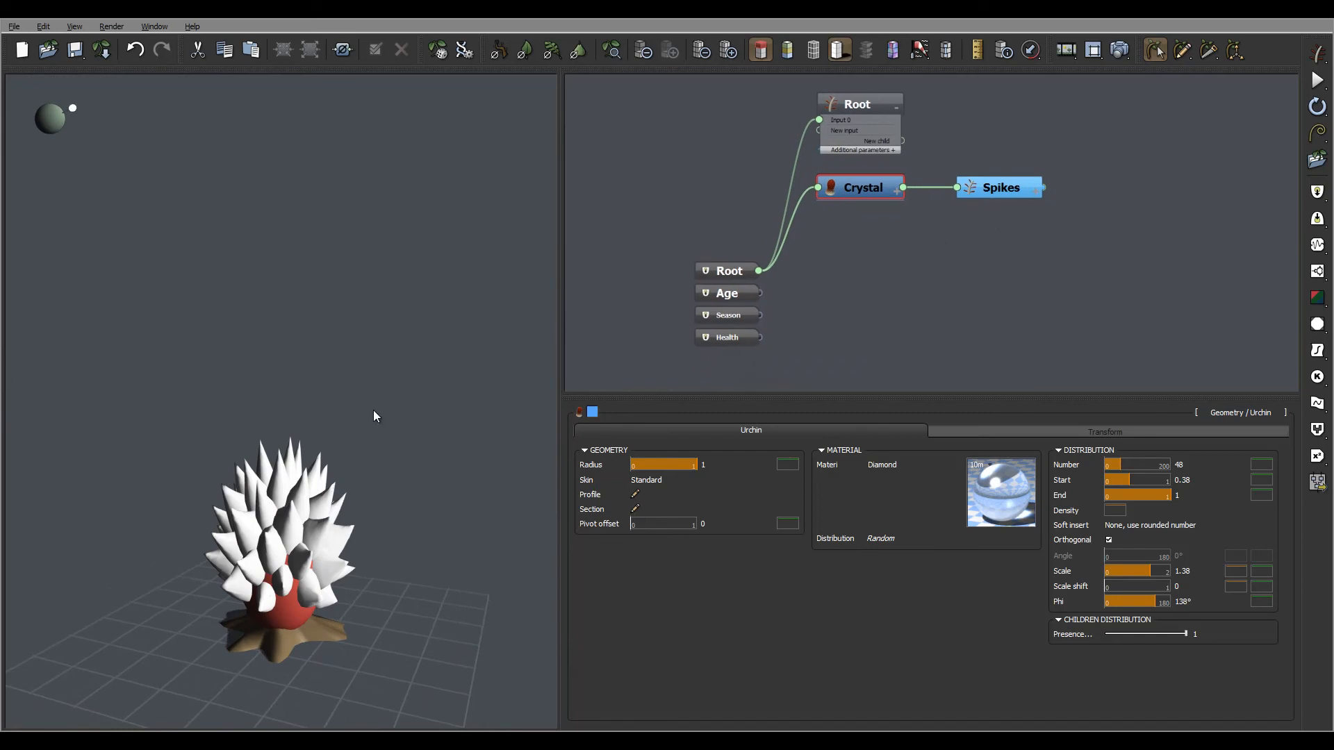